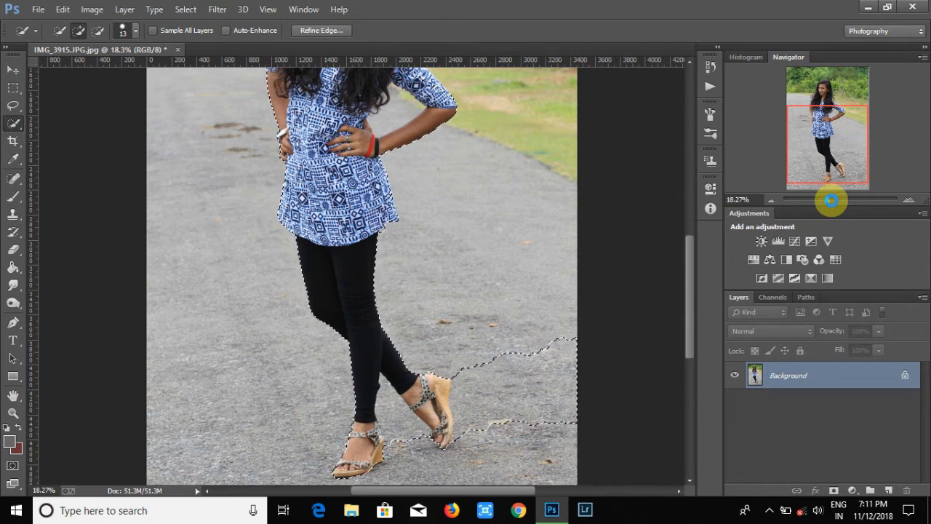
Undo the selection stroke that spilled onto the road beside the feet and add the front sandal's ankle strap to the selection
left_click(834, 203)
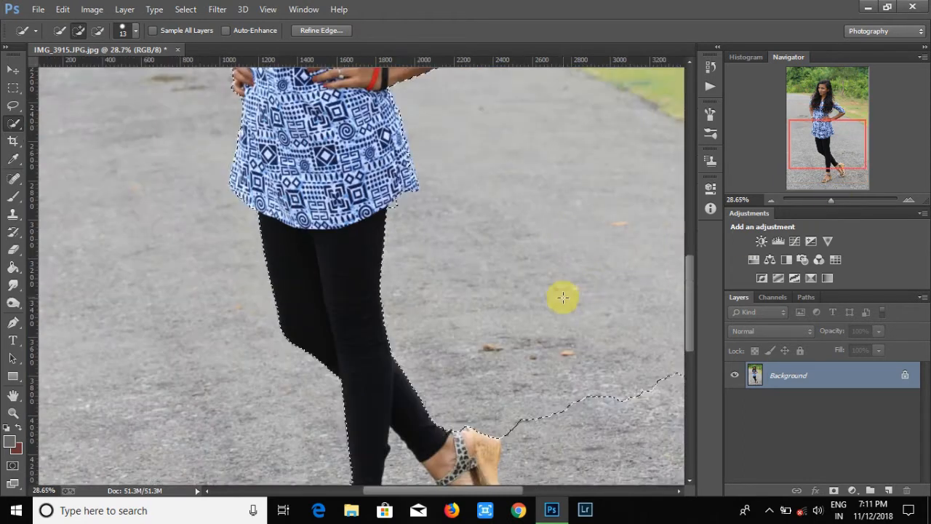
scroll(575, 294, "down", 3)
key("ctrl+z")
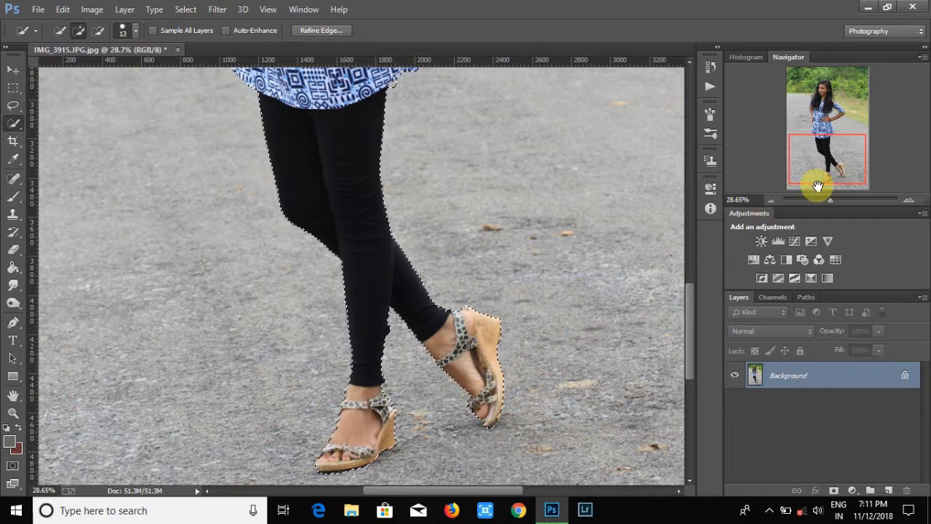
left_click(834, 201)
scroll(611, 278, "down", 3)
scroll(414, 321, "down", 1)
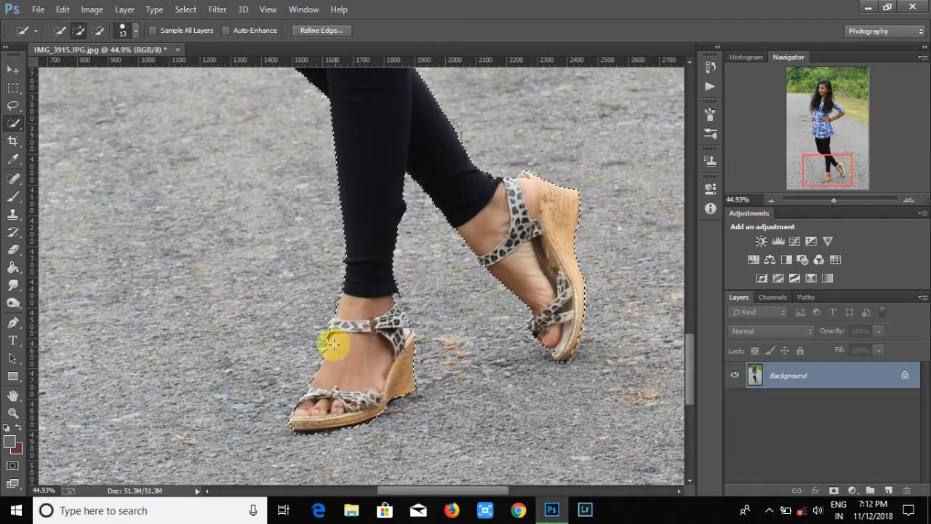
left_click(327, 333)
Touch up the selection around the wristwatch and tunic hem, and subtract the stray background beside the tunic
scroll(408, 313, "up", 10)
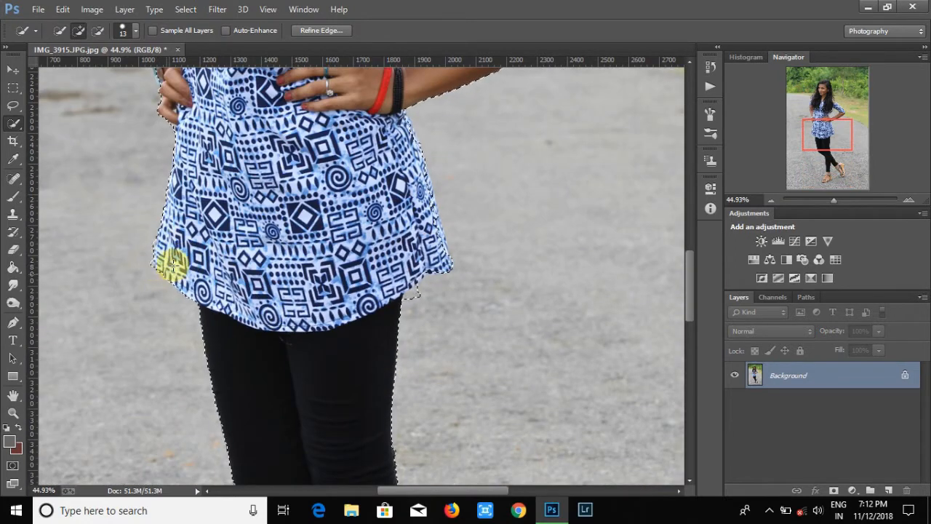
scroll(167, 208, "up", 8)
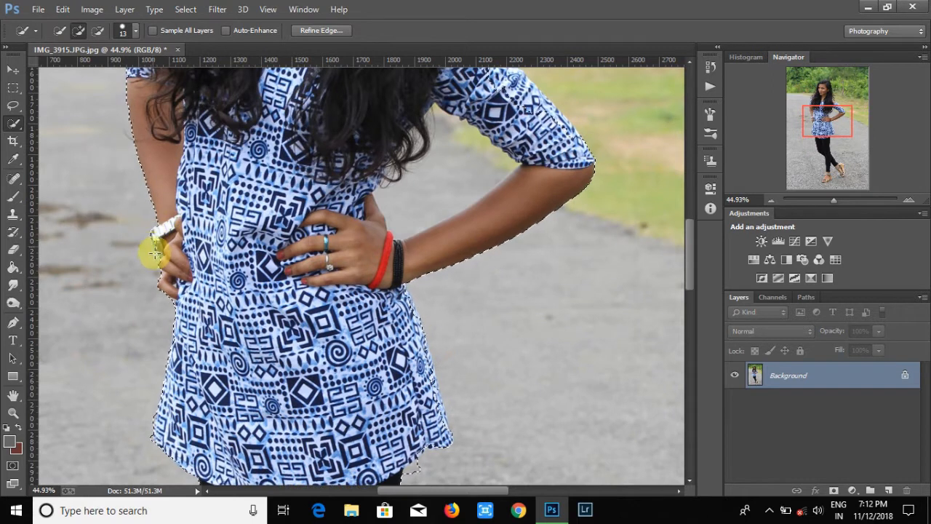
scroll(437, 291, "up", 1)
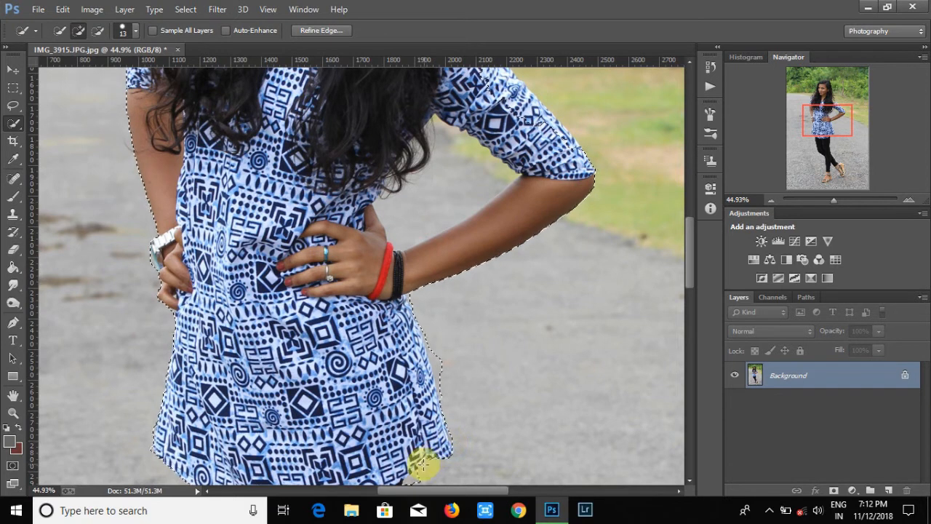
scroll(406, 380, "down", 8)
scroll(395, 312, "up", 3)
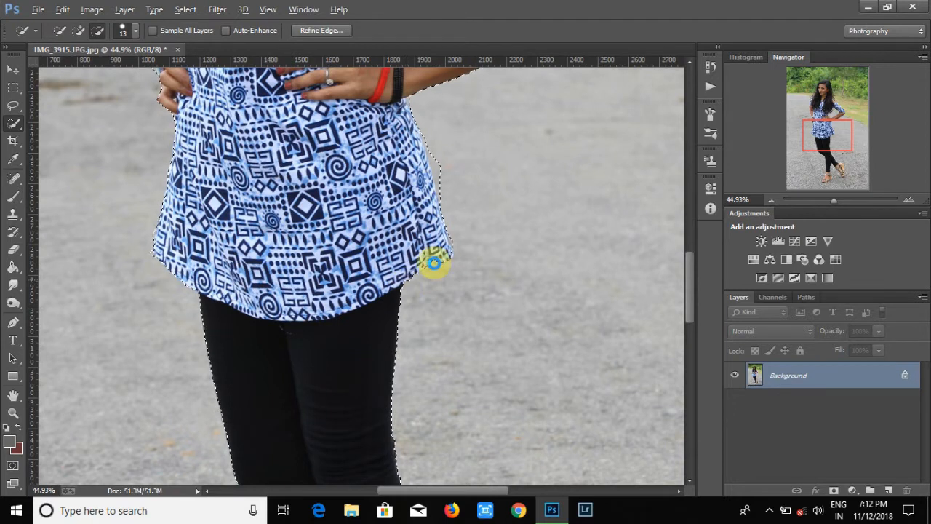
scroll(433, 263, "up", 3)
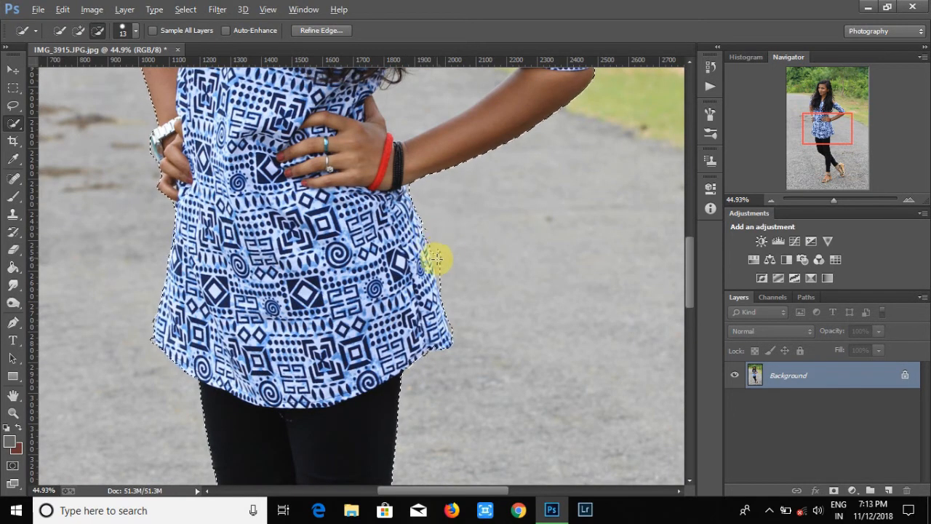
Subtract the background gap between the bent arm and torso, and clean the selection around the bracelets and forearm
scroll(454, 243, "up", 6)
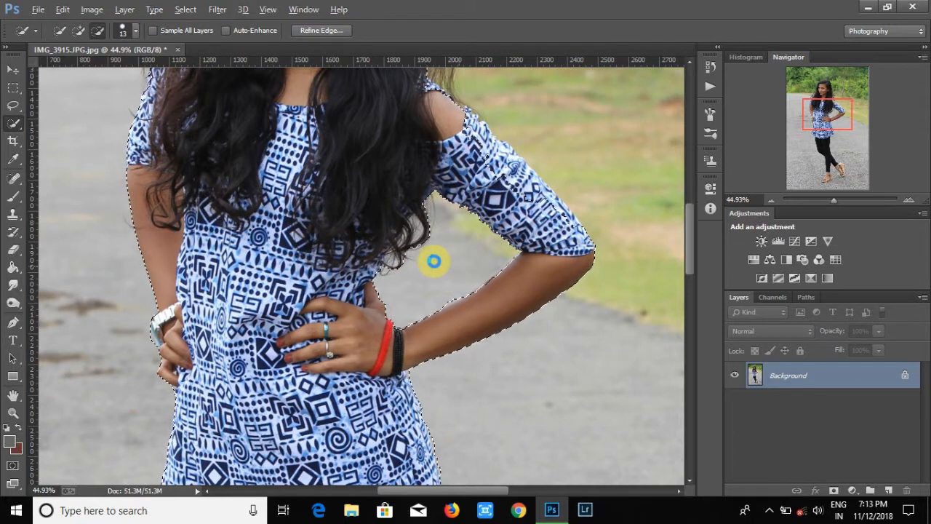
scroll(451, 229, "up", 1)
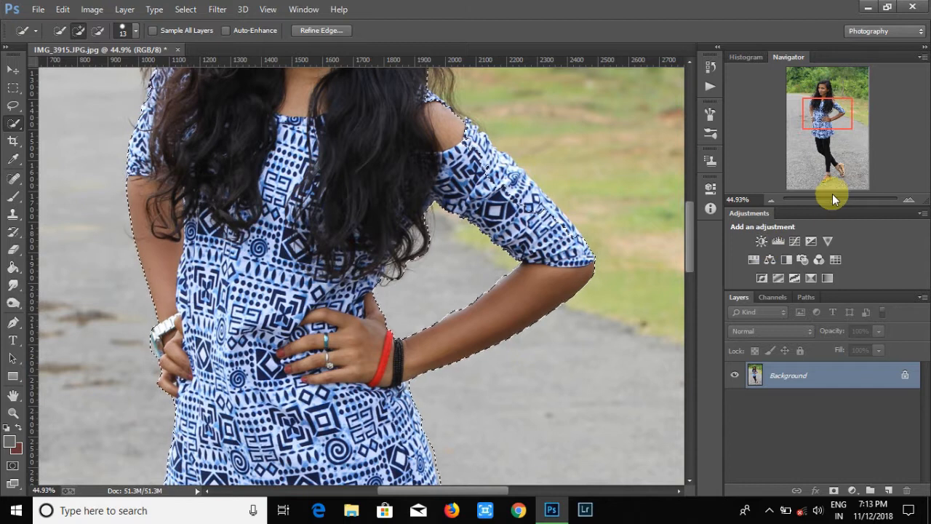
left_click_drag(832, 196, 845, 200)
scroll(456, 331, "down", 2)
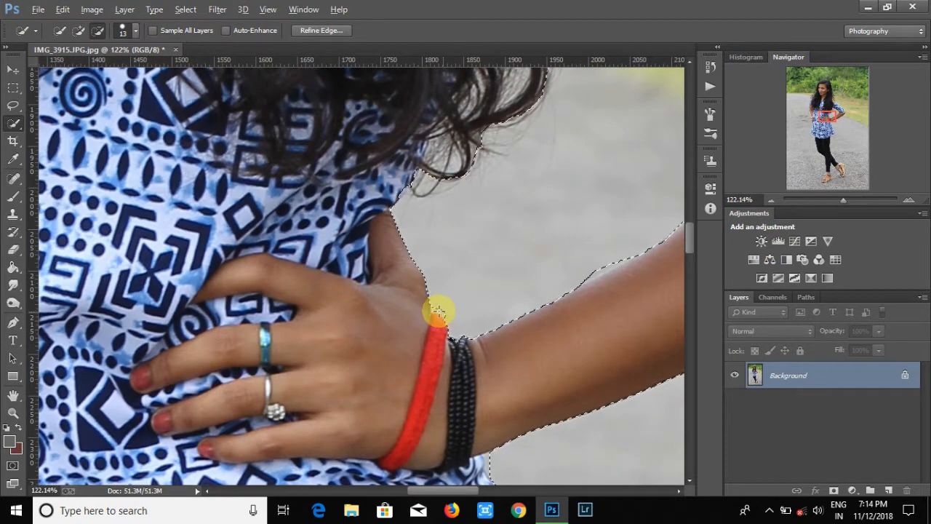
scroll(478, 363, "down", 1)
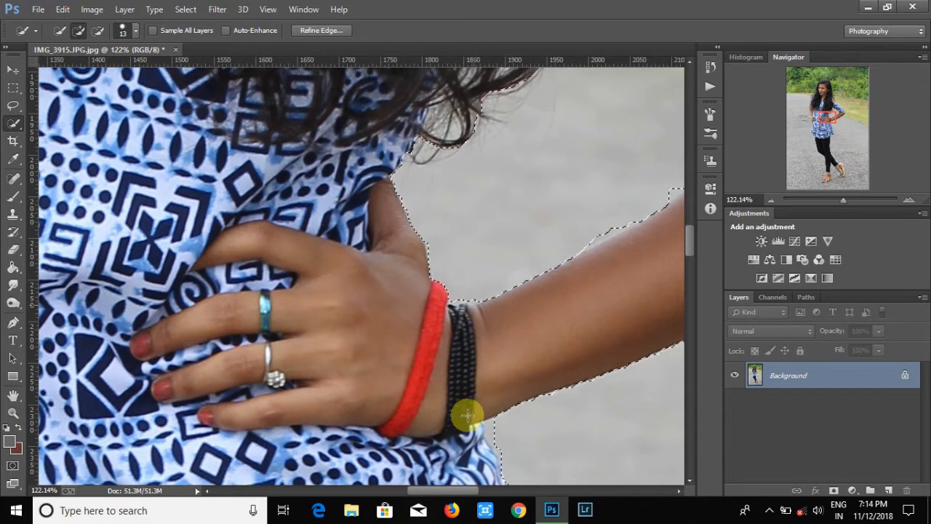
left_click_drag(445, 490, 484, 490)
scroll(465, 189, "up", 2)
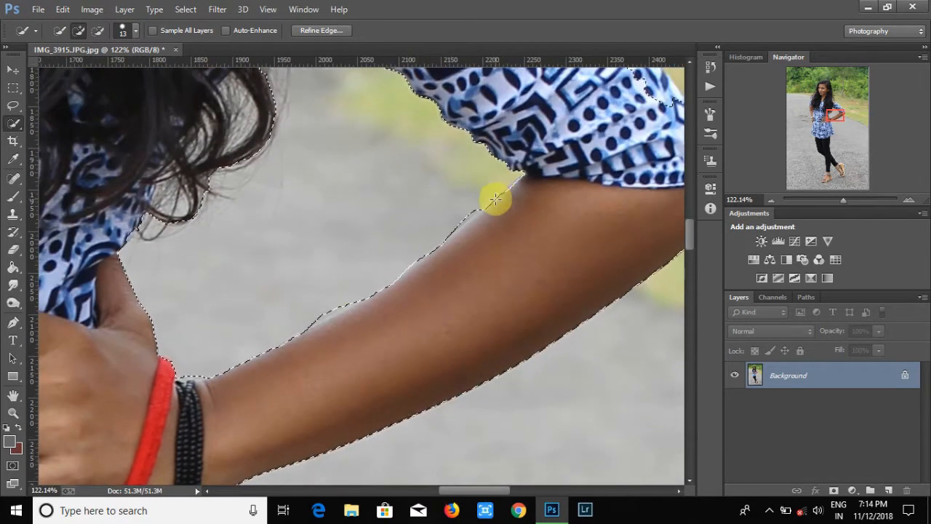
Extend the selection over the bare shoulder and the upper edge of the patterned sleeve on the bent arm
scroll(458, 233, "up", 10)
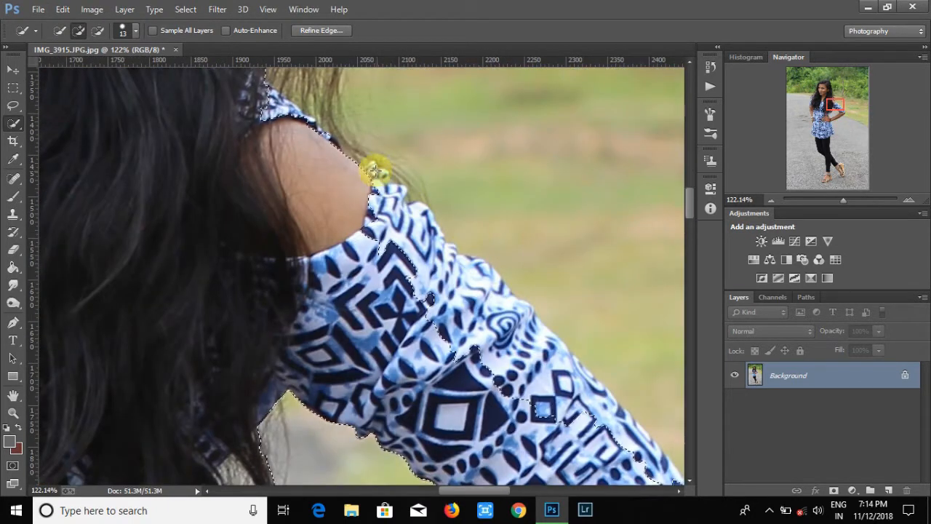
left_click_drag(843, 199, 839, 200)
left_click_drag(359, 186, 469, 287)
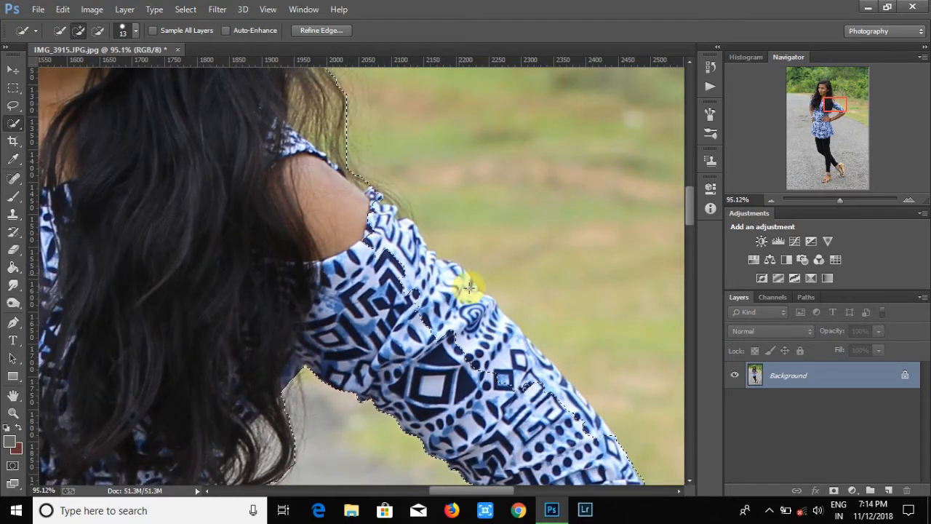
left_click_drag(577, 400, 603, 440)
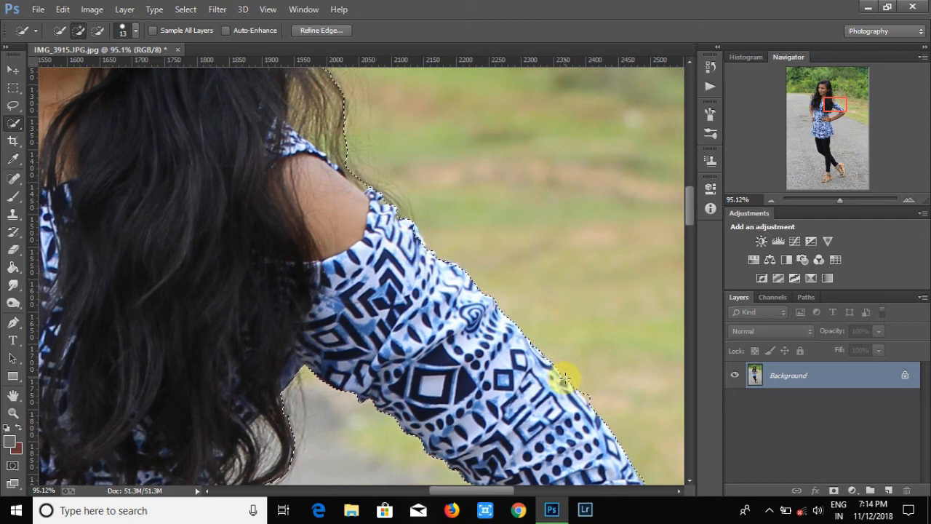
Add the crown and outer edges of the woman's hair to the selection with the Quick Selection tool
scroll(237, 162, "up", 3)
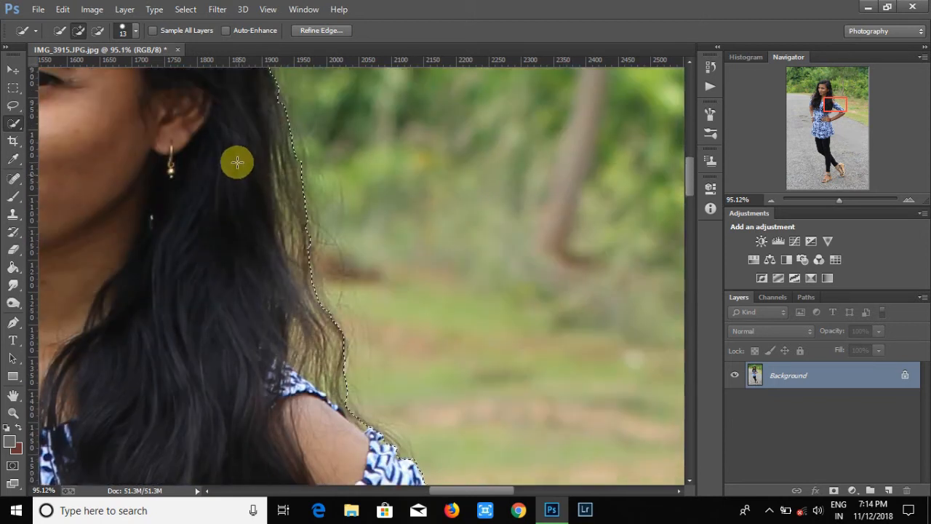
scroll(237, 162, "up", 4)
left_click_drag(452, 492, 416, 492)
mouse_move(347, 149)
left_mouse_down()
mouse_move(198, 216)
mouse_move(166, 260)
mouse_move(194, 284)
left_mouse_up()
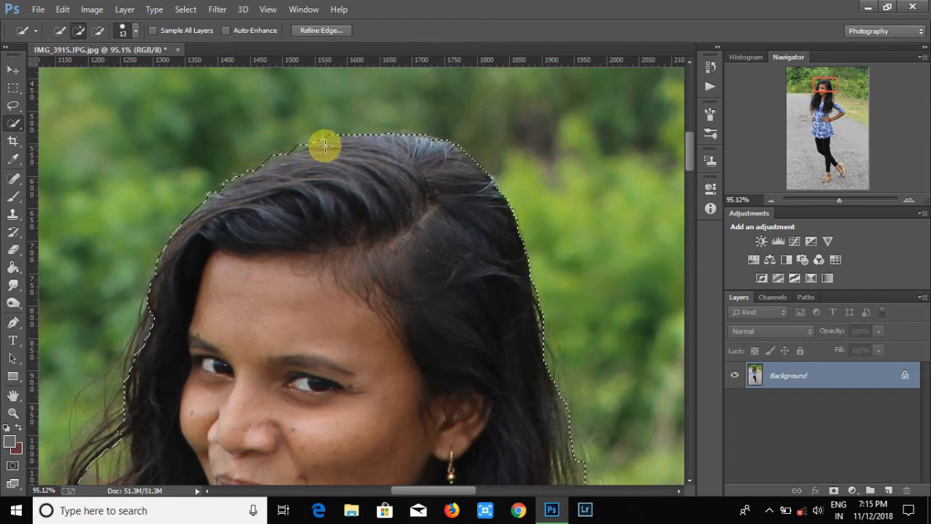
left_click(449, 207)
Add the loose hair strands beside the cheek and over the watch-side shoulder to the selection
scroll(327, 254, "down", 3)
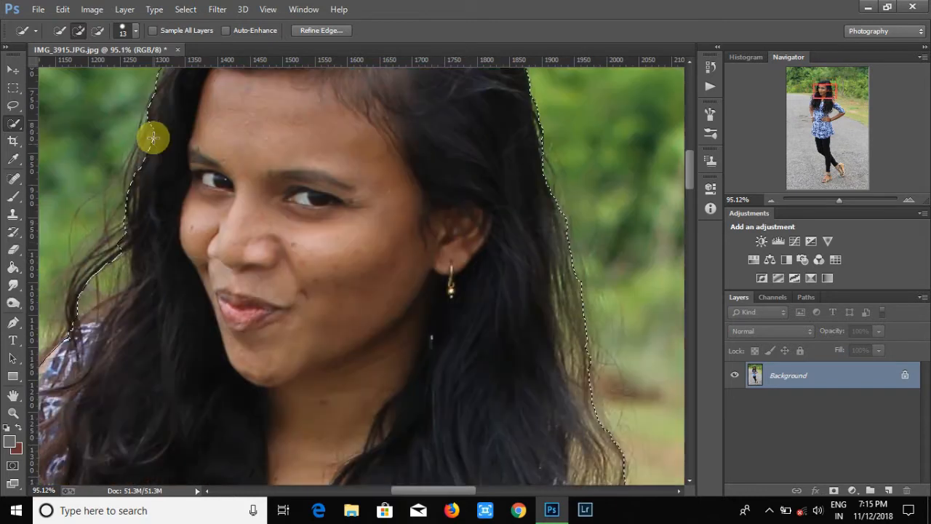
mouse_move(83, 283)
left_mouse_down()
mouse_move(69, 296)
mouse_move(78, 299)
left_mouse_up()
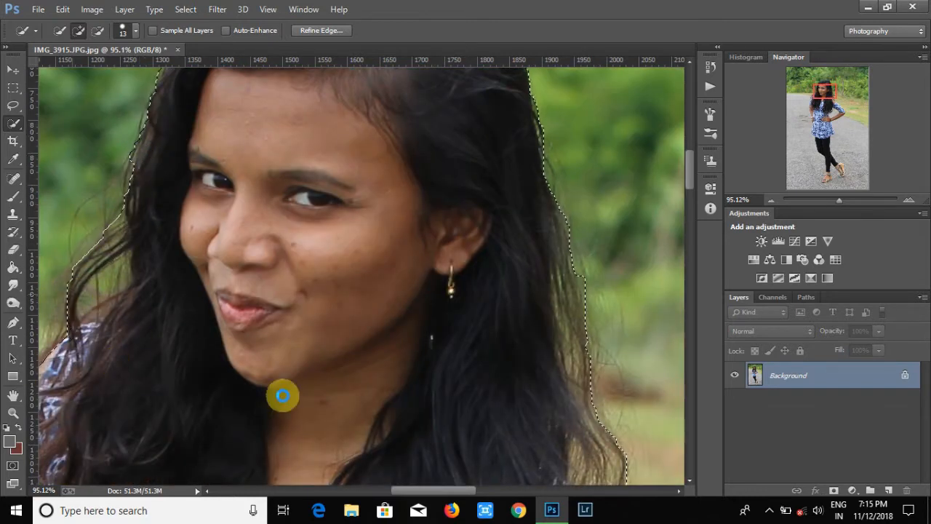
left_click_drag(471, 490, 441, 490)
scroll(350, 346, "down", 1)
mouse_move(239, 333)
left_mouse_down()
mouse_move(215, 383)
mouse_move(277, 298)
mouse_move(292, 284)
mouse_move(311, 314)
left_mouse_up()
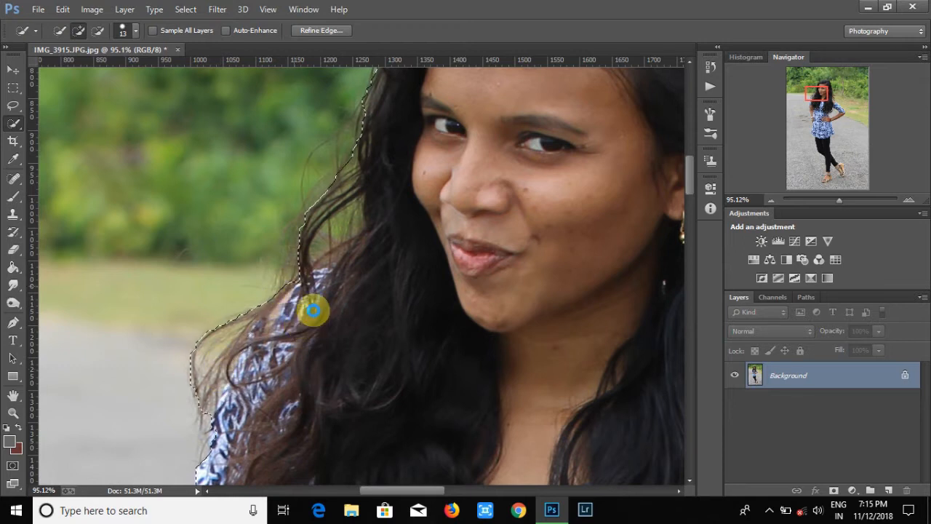
Touch up the selection along the watch-side sleeve, arm and tunic edge
scroll(311, 314, "down", 5)
mouse_move(226, 248)
left_mouse_down()
mouse_move(209, 195)
mouse_move(211, 259)
left_mouse_up()
scroll(175, 335, "down", 3)
left_click_drag(162, 219, 239, 252)
scroll(270, 252, "down", 8)
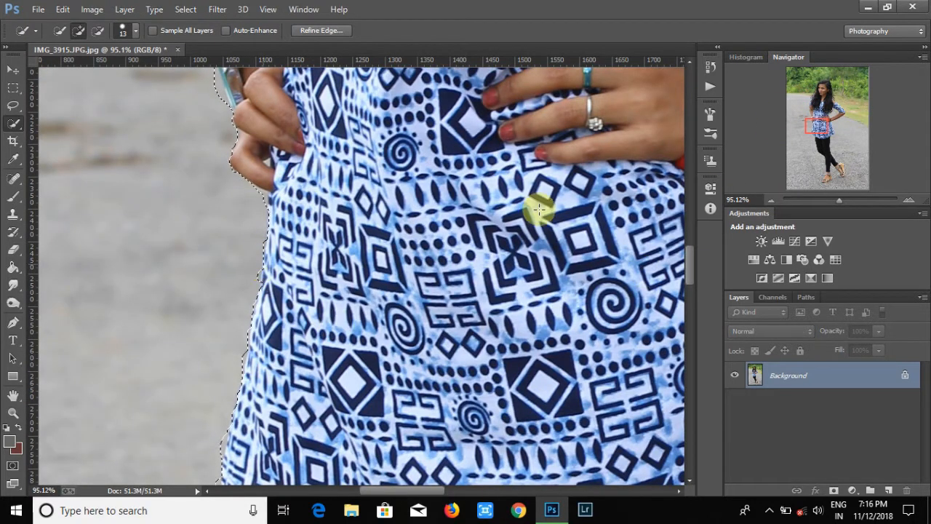
Refine the selection edges around the hair and arms with a size 176 brush, outputting to a new layer with layer mask
left_click_drag(840, 202, 825, 199)
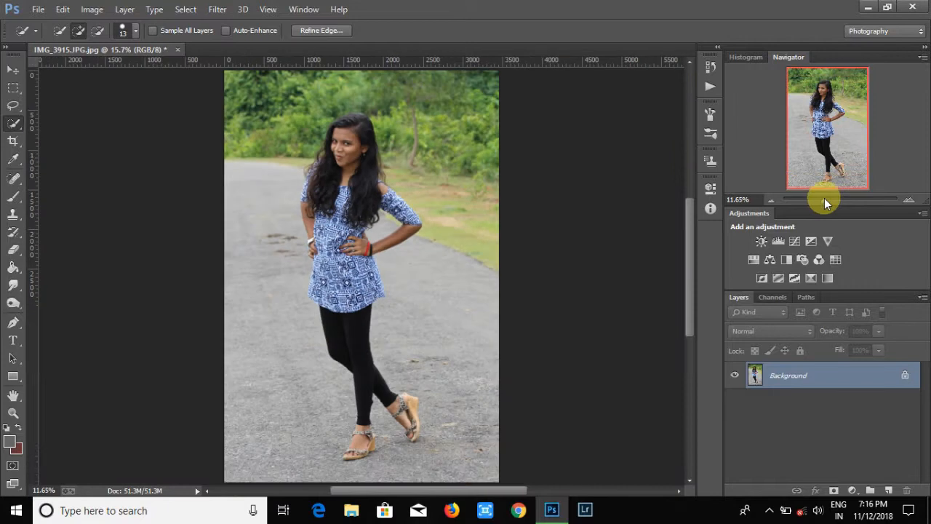
left_click(318, 30)
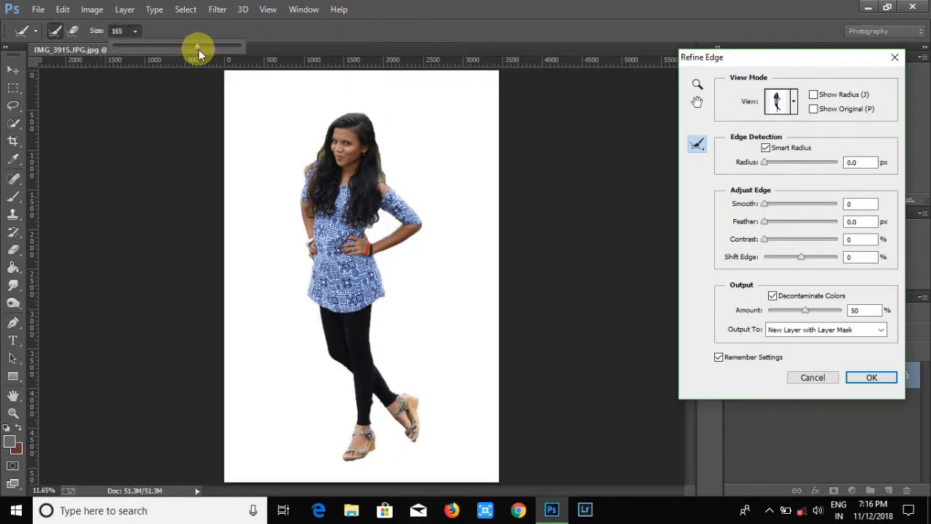
left_click_drag(312, 176, 313, 186)
left_click_drag(380, 155, 384, 182)
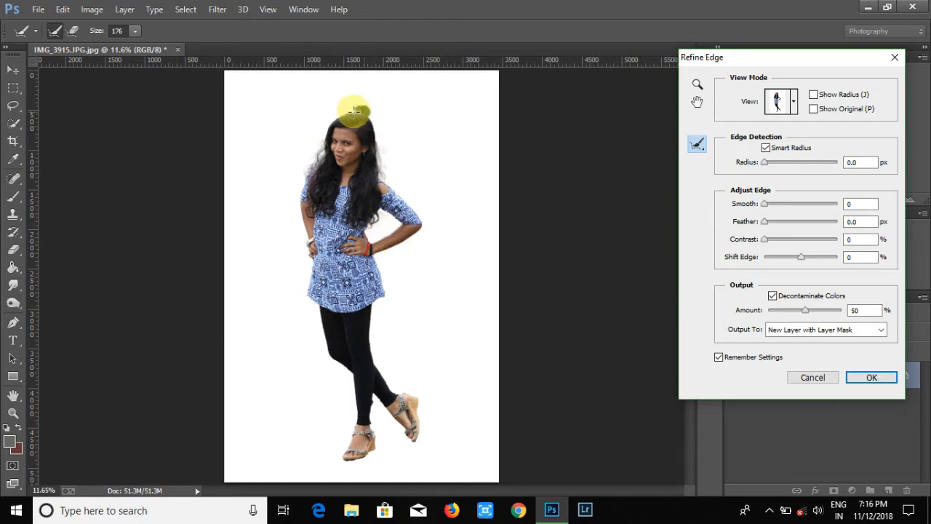
left_click_drag(326, 143, 368, 113)
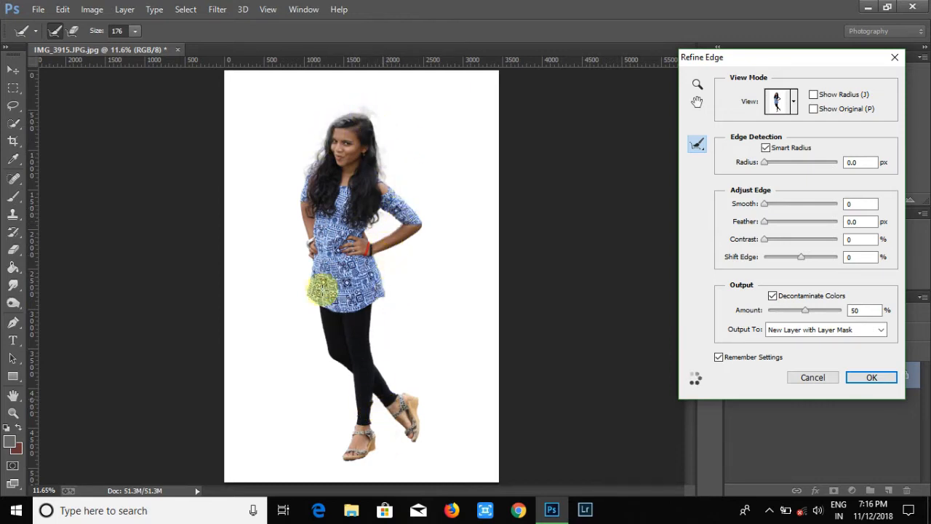
left_click_drag(370, 238, 385, 251)
left_click(856, 377)
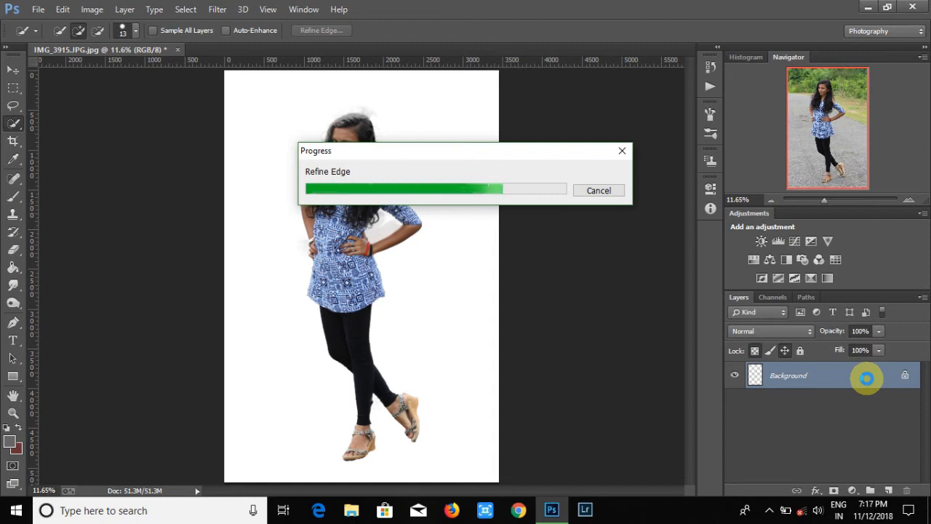
Duplicate the masked cutout layer and apply the layer mask on the duplicate
left_click_drag(828, 201, 831, 201)
scroll(247, 173, "up", 4)
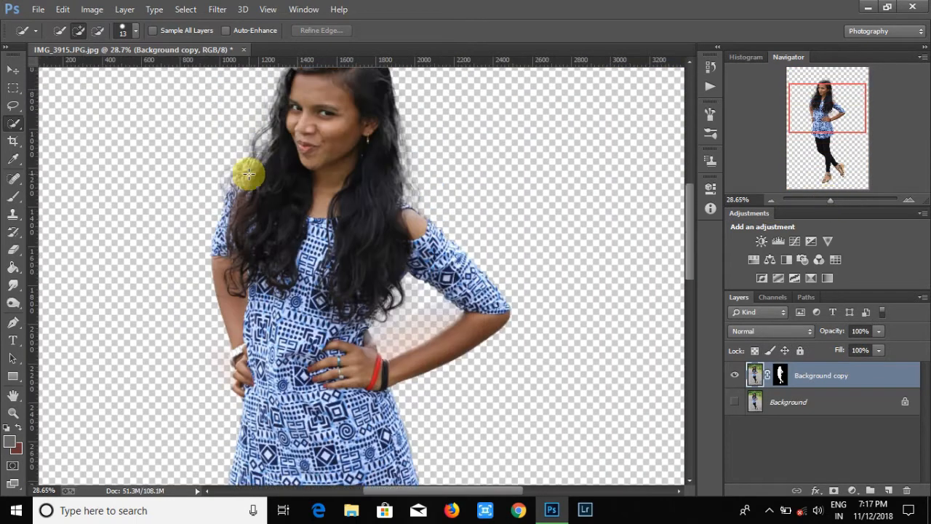
scroll(254, 164, "down", 4)
scroll(634, 351, "down", 5)
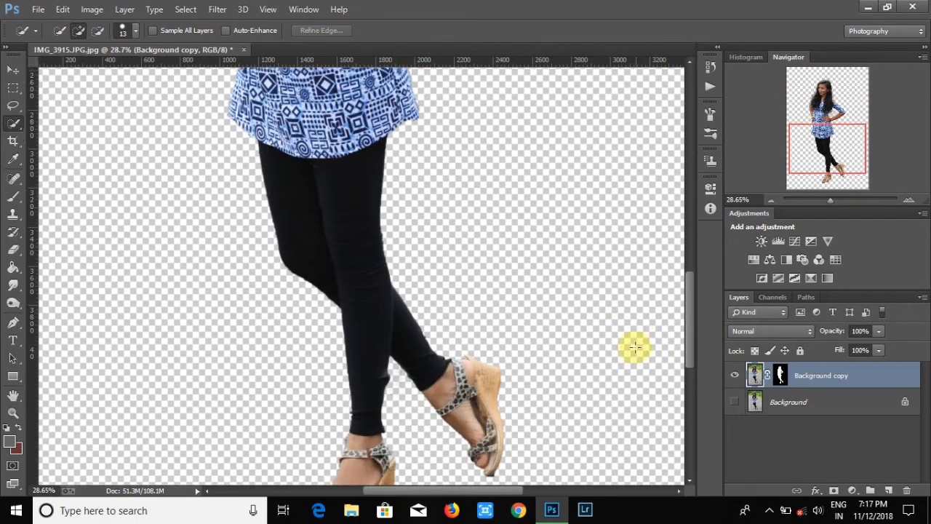
right_click(825, 375)
left_click(591, 123)
left_click(585, 150)
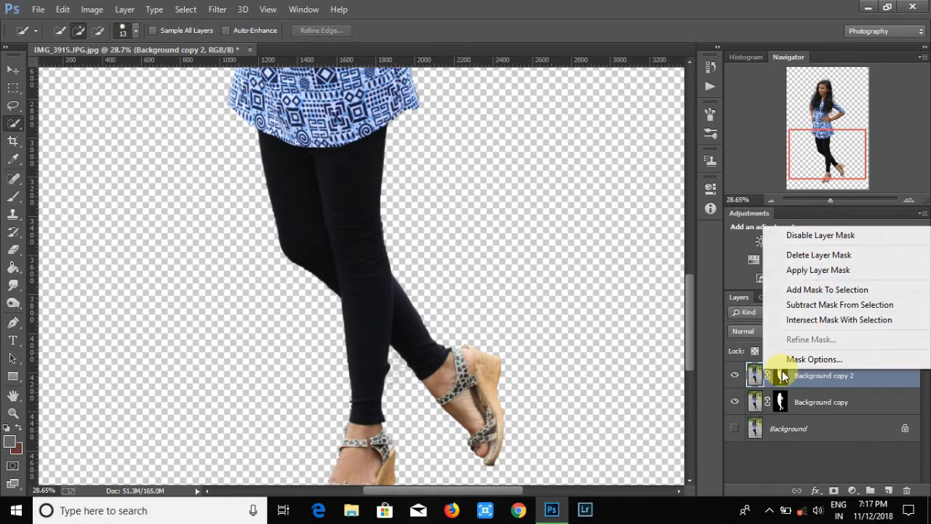
Start placing an embedded image and browse New Volume (F:) to New folder (2)
left_click_drag(825, 202, 821, 201)
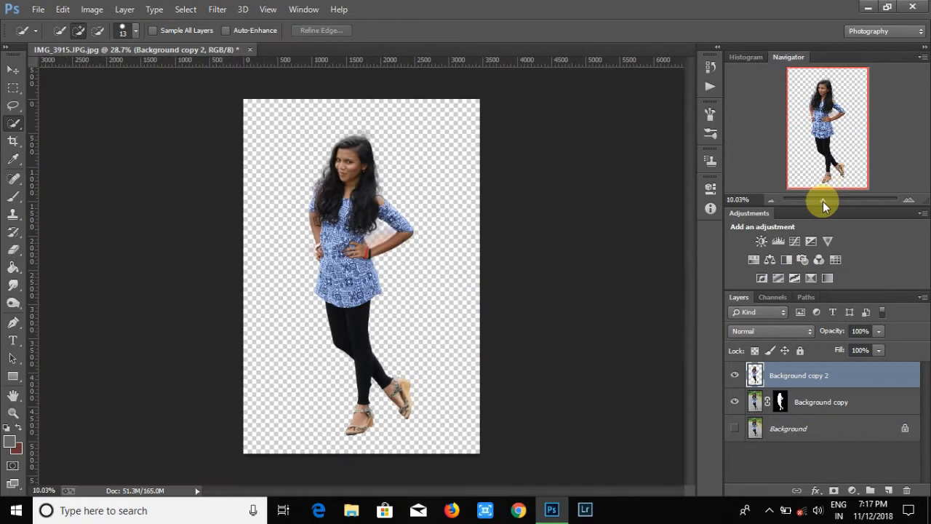
left_click(38, 9)
left_click(149, 203)
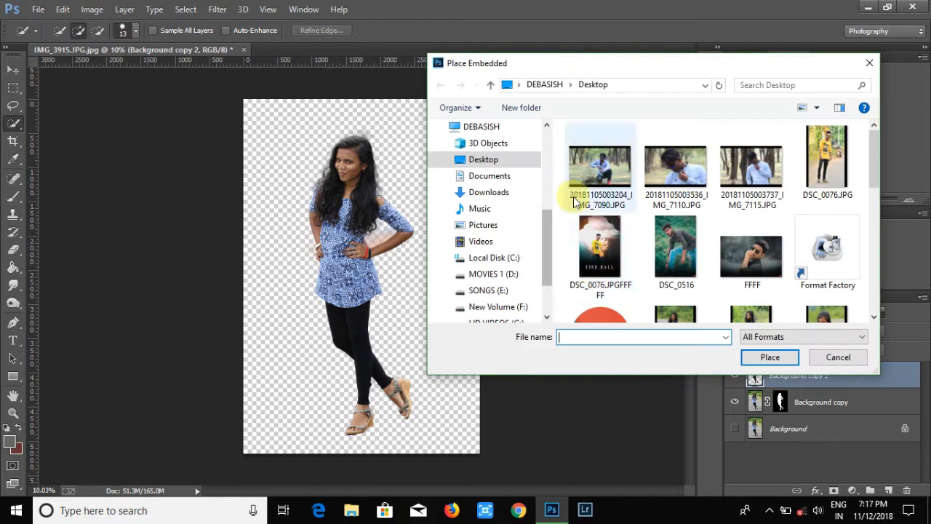
left_click(483, 225)
left_click(498, 307)
double_click(728, 174)
double_click(671, 167)
double_click(671, 170)
Browse from New folder (2) through dev background and New folder to the DC EDITZ folder
left_click(689, 180)
double_click(689, 180)
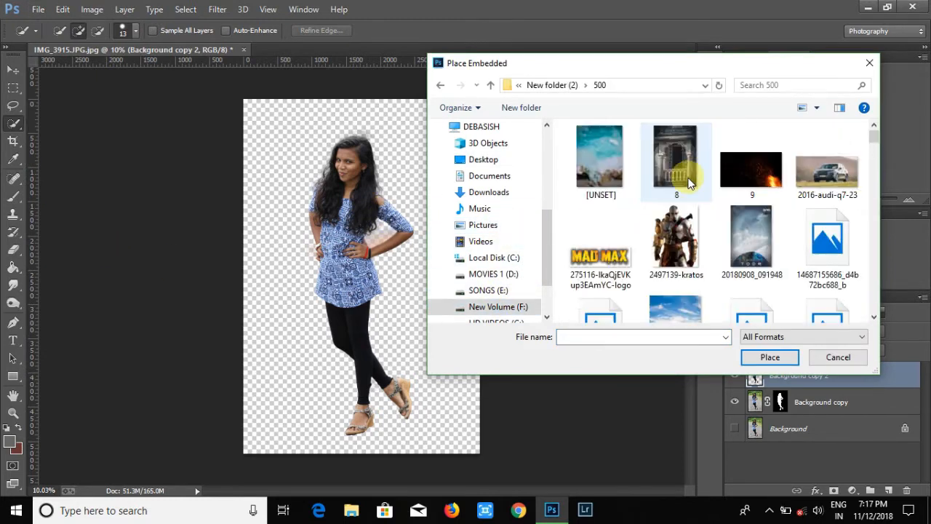
left_click(491, 84)
double_click(822, 185)
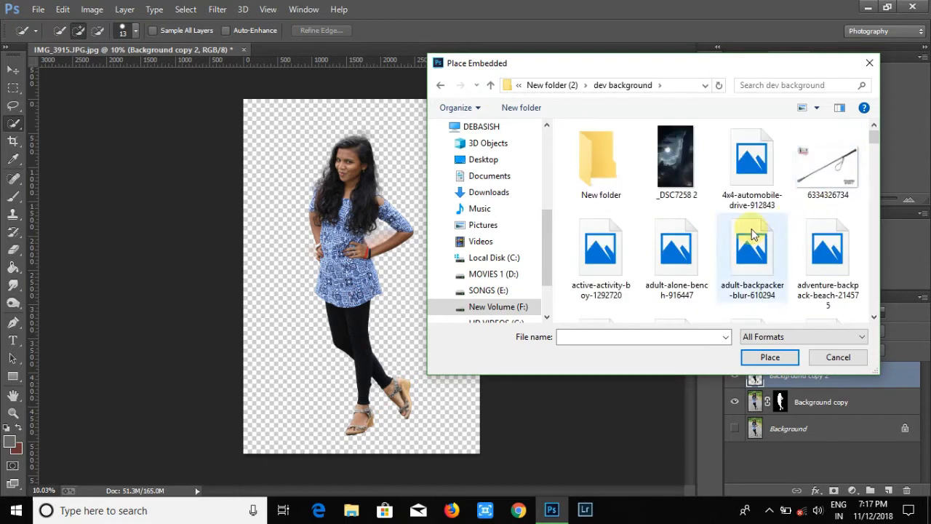
double_click(601, 162)
double_click(602, 161)
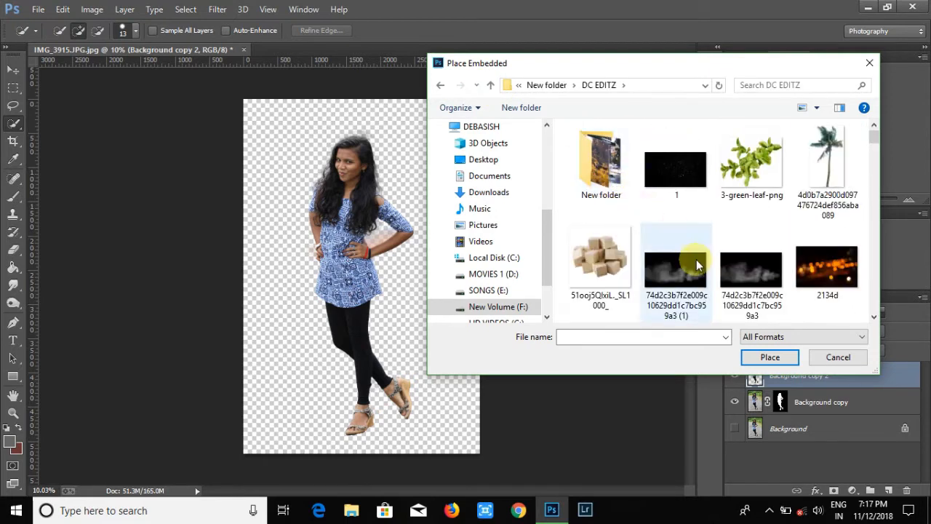
Look through the DC EDITZ images and place the Unsplash photo showing a Ferris wheel
scroll(674, 233, "down", 6)
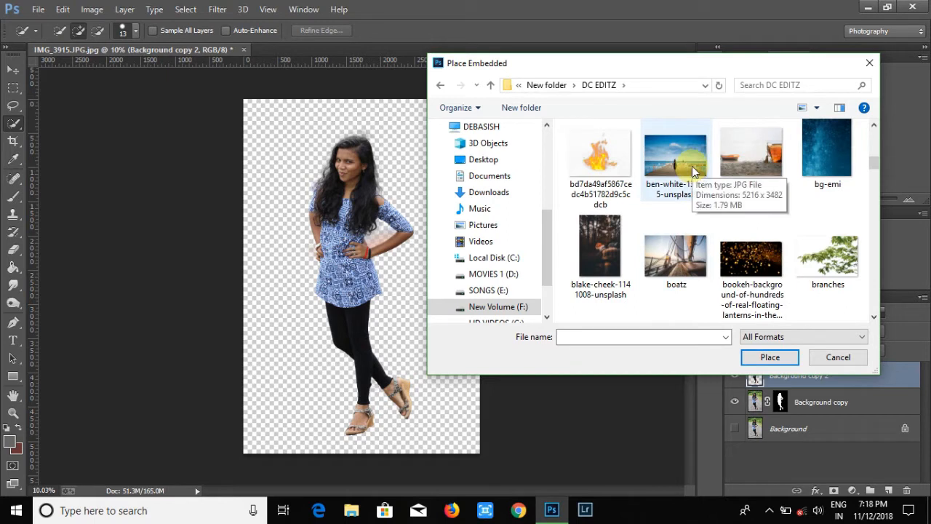
left_click(691, 166)
scroll(708, 235, "up", 5)
scroll(710, 234, "down", 4)
left_click(691, 207)
scroll(728, 222, "down", 3)
left_click(752, 287)
scroll(751, 284, "down", 10)
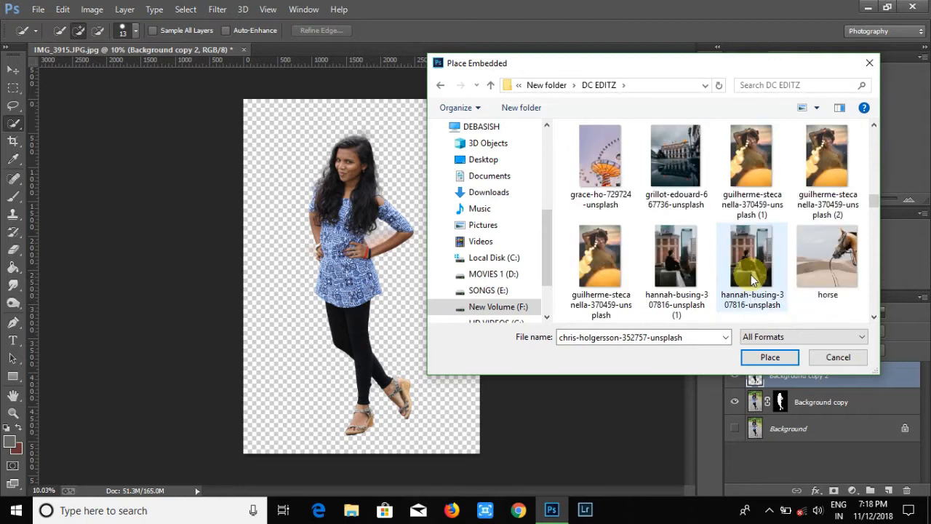
left_click(825, 257)
scroll(757, 273, "down", 2)
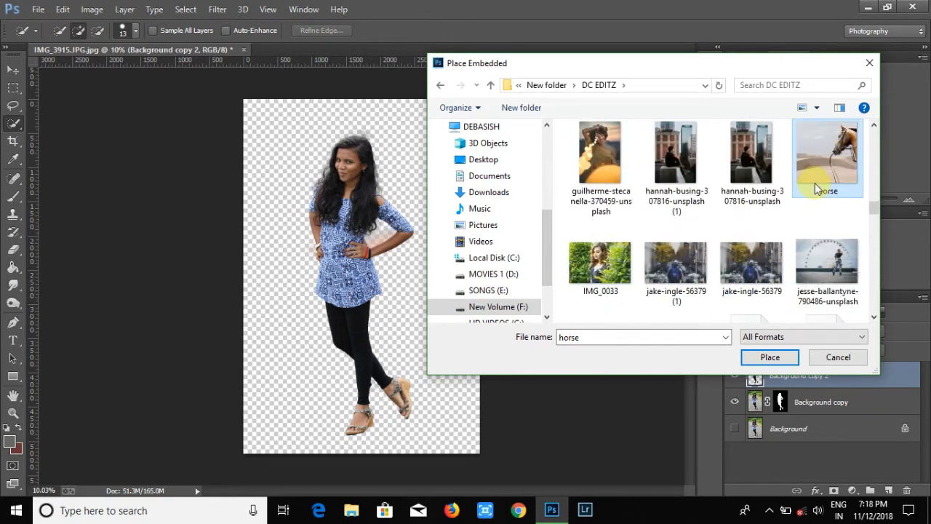
double_click(811, 249)
Enlarge and position the placed Ferris wheel photo so it covers the whole canvas
left_click_drag(477, 364, 644, 502)
left_click_drag(281, 196, 360, 25)
left_click_drag(377, 181, 376, 152)
left_click(478, 31)
left_click(13, 249)
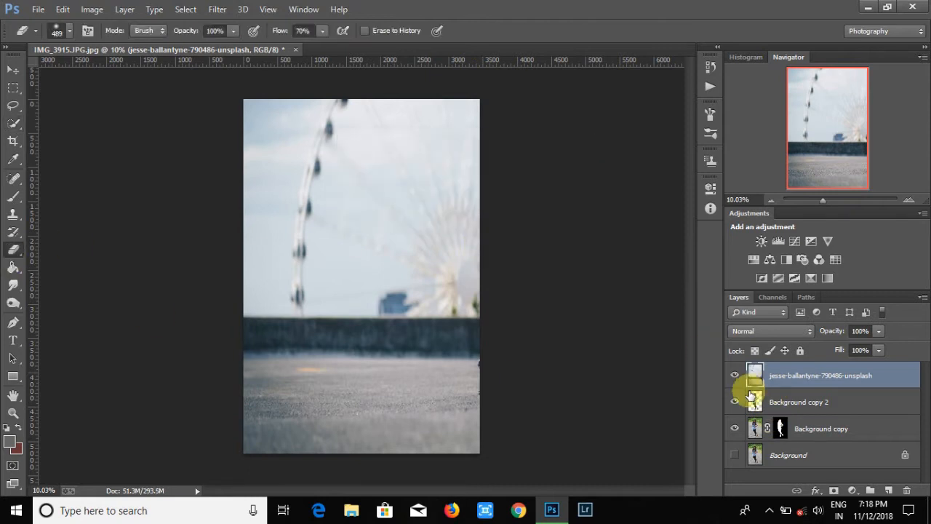
Move the Background copy 2 layer above the Ferris wheel photo, then reposition and slightly rotate the woman
left_click_drag(749, 390, 766, 376)
left_click(13, 70)
left_click_drag(380, 213, 369, 193)
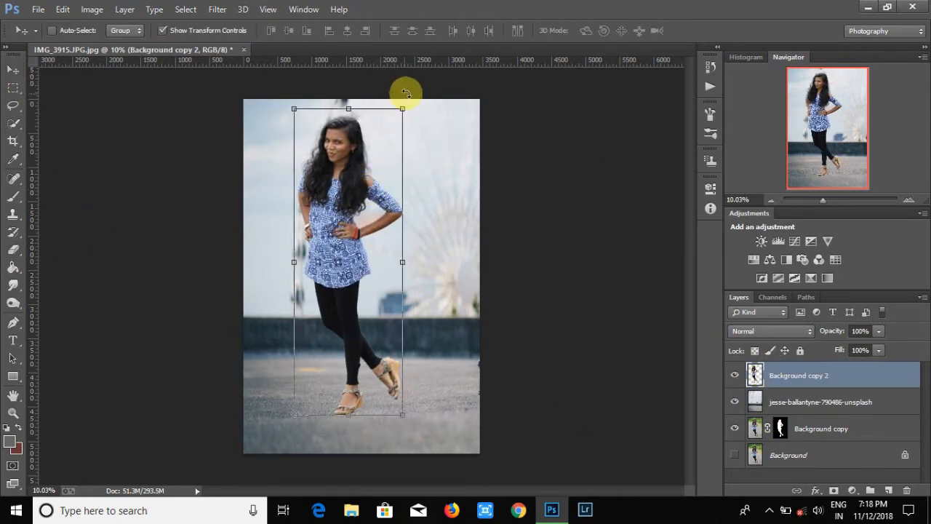
left_click_drag(405, 94, 410, 101)
key("Escape")
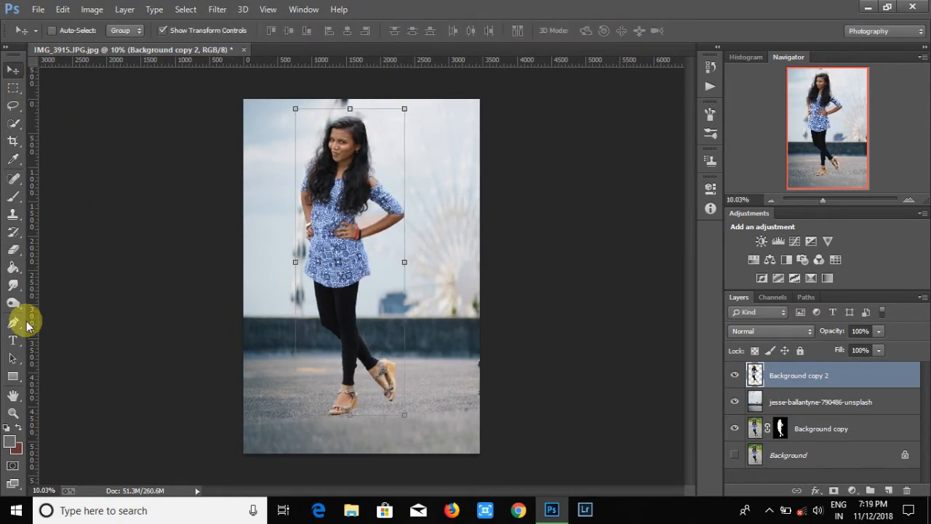
Set the foreground colour to black (000000) and paint one soft brush dab near the feet on a new layer
left_click(11, 439)
left_click(292, 282)
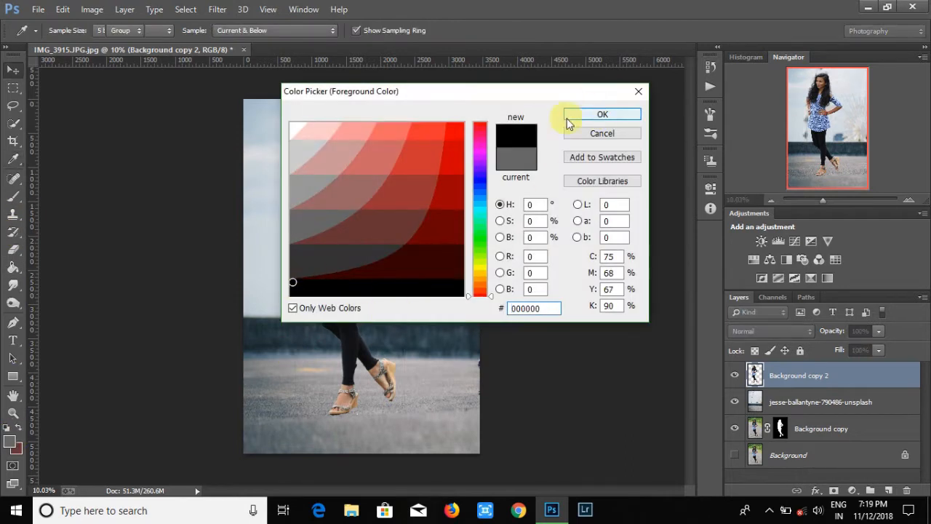
left_click(575, 115)
left_click(13, 196)
left_click(888, 490)
right_click(360, 449)
left_click_drag(438, 346, 512, 354)
left_click(293, 400)
Stretch the black dab to 396.30% width and position it under the front shoe as a shadow
key("ctrl+t")
left_click_drag(311, 400, 432, 413)
mouse_move(356, 407)
left_mouse_down()
mouse_move(347, 421)
mouse_move(357, 418)
left_mouse_up()
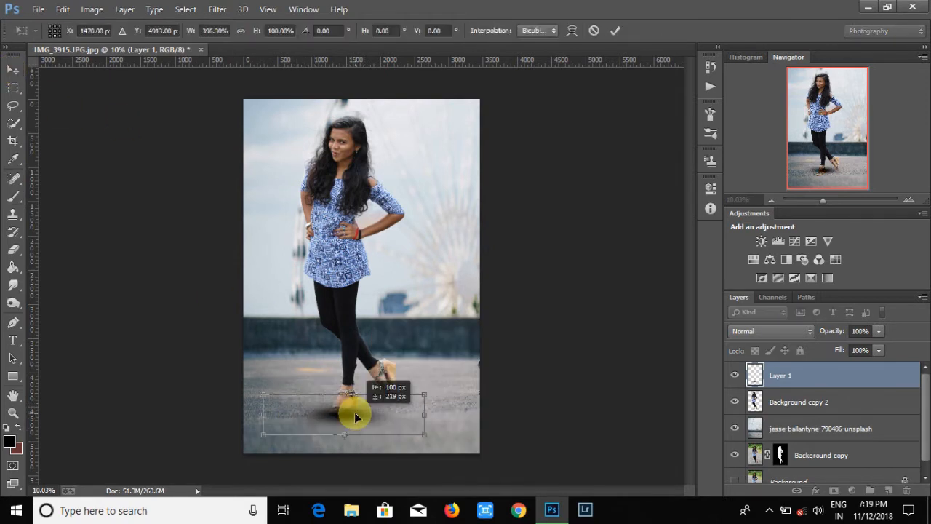
left_click(615, 31)
Move the shadow layer below the woman cutout and rotate the shadow to about -11.89° under the front shoe
left_click_drag(788, 377, 795, 414)
key("ctrl+t")
left_click_drag(339, 416, 346, 406)
left_click_drag(456, 395, 454, 370)
left_click_drag(368, 413, 364, 416)
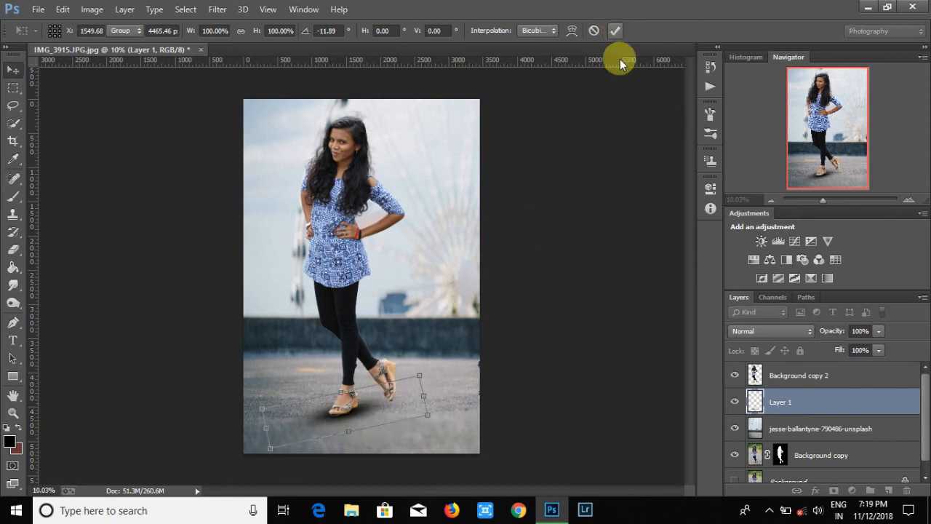
left_click(615, 31)
Duplicate the Layer 1 shadow, move the copy under the rear shoe and set its opacity to 86%
right_click(854, 397)
left_click(633, 123)
key("Return")
left_click_drag(382, 407, 427, 400)
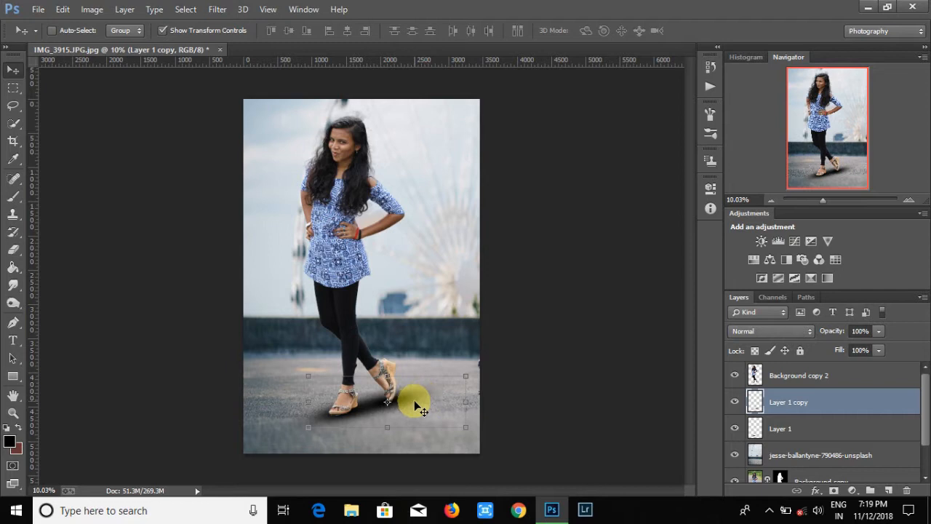
left_click(878, 332)
left_click_drag(880, 344, 869, 346)
Erase the outer end of the duplicated shadow and adjust its position beneath the rear shoe
left_click(18, 252)
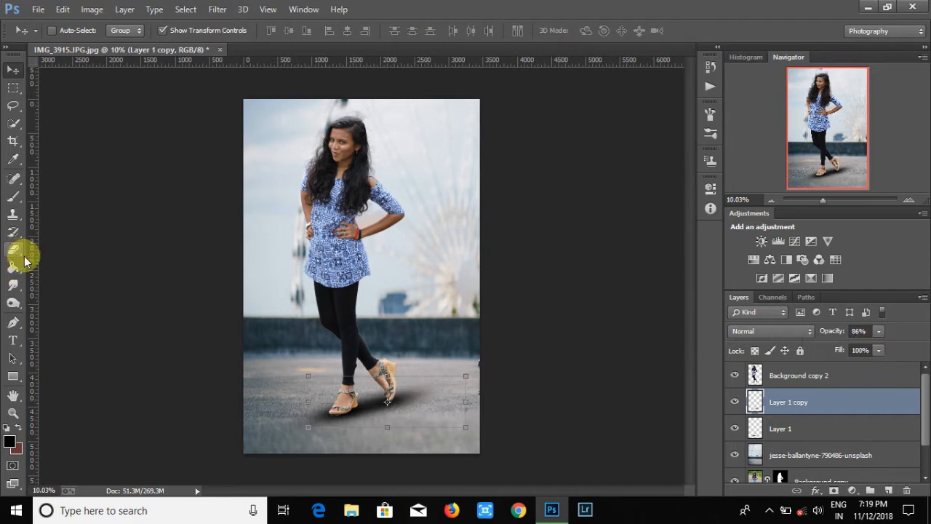
right_click(366, 372)
key("Return")
mouse_move(429, 393)
left_mouse_down()
mouse_move(381, 405)
mouse_move(413, 407)
left_mouse_up()
key("v")
key("ctrl+t")
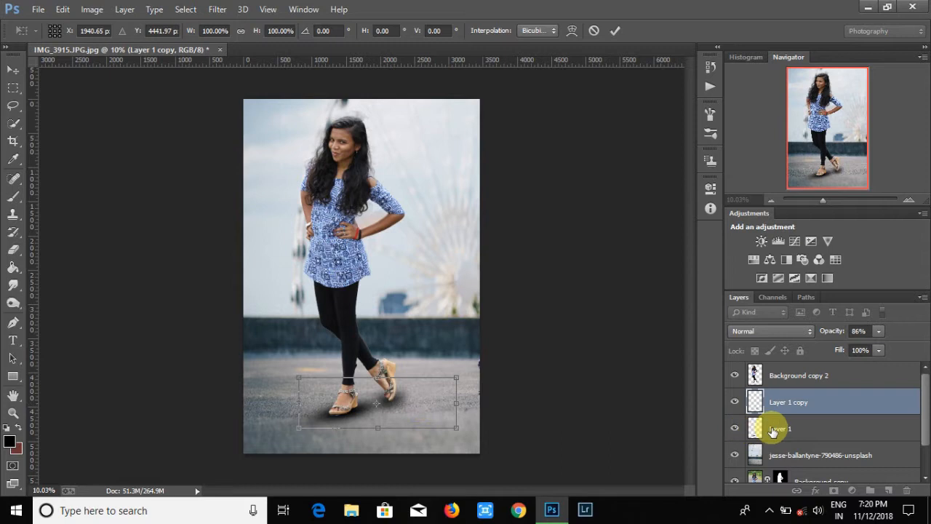
left_click(615, 31)
left_click_drag(397, 404, 404, 401)
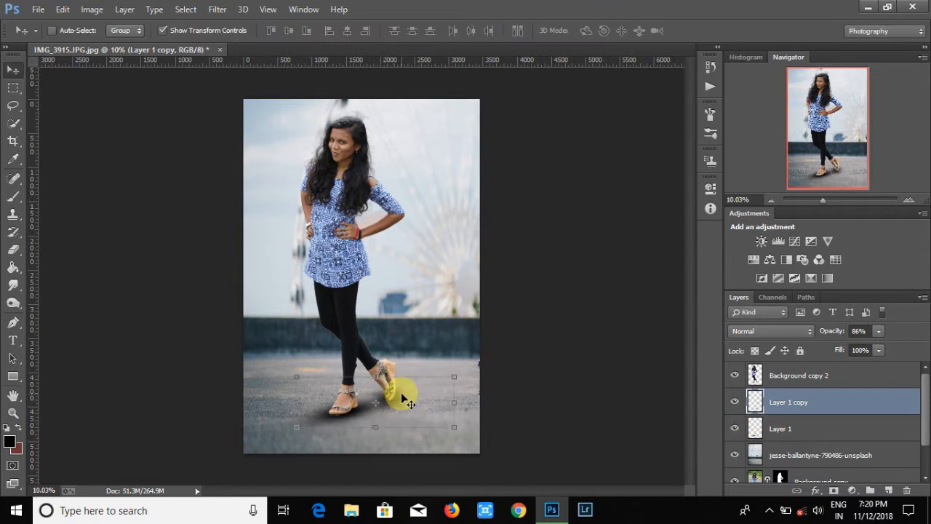
Place the woman layer below both shadow layers and erase the excess shadow around the shoes
left_click(790, 430)
mouse_move(802, 382)
left_mouse_down()
mouse_move(803, 371)
mouse_move(796, 426)
left_mouse_up()
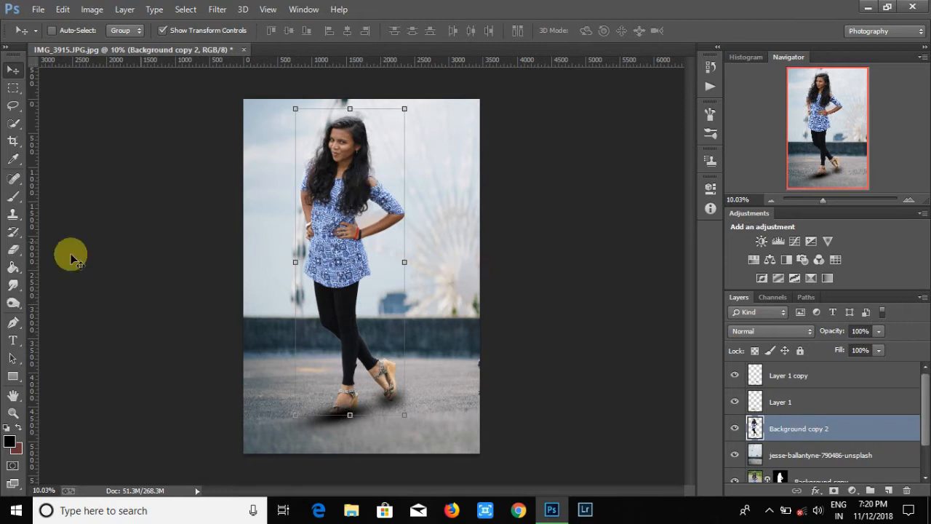
left_click(13, 249)
left_click(801, 381)
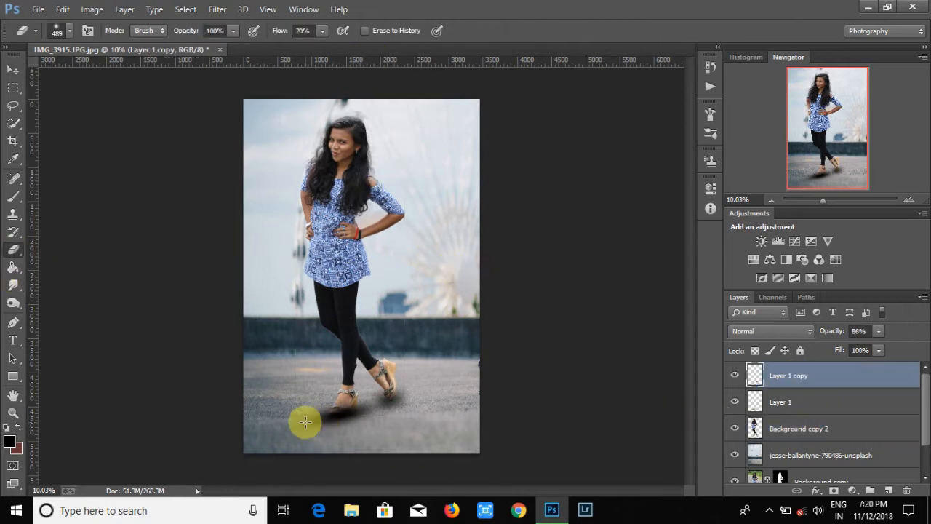
left_click(790, 401)
left_click_drag(312, 426, 363, 422)
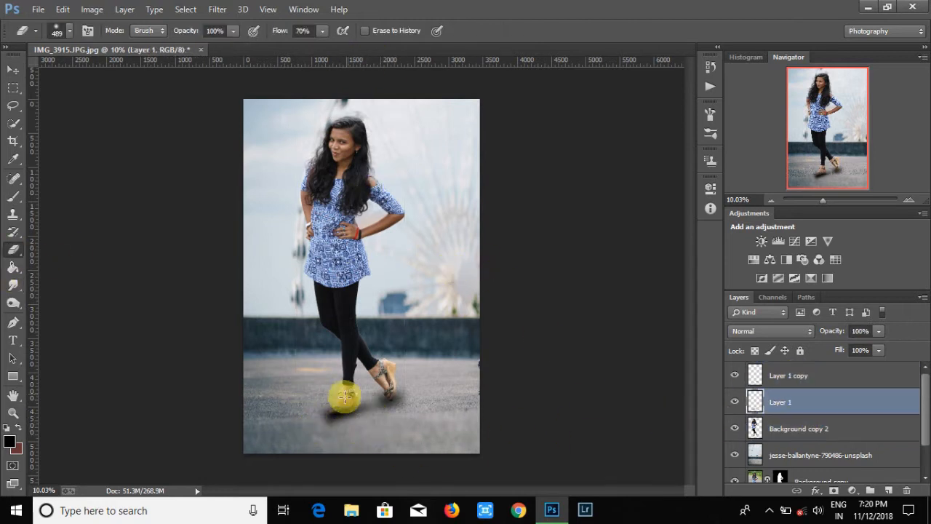
left_click(790, 375)
left_click_drag(823, 199, 822, 200)
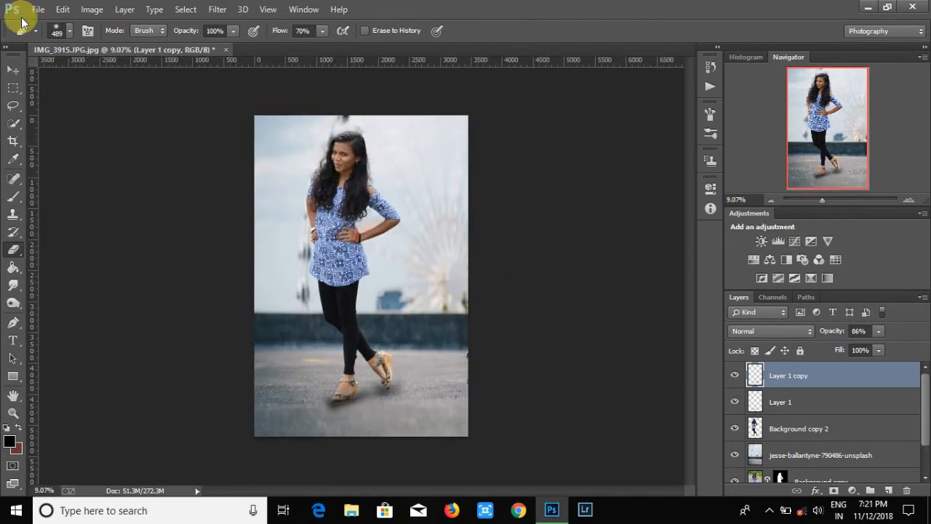
Start placing another embedded image and browse up to the BACKGROUND 2 folder
left_click(14, 69)
left_click(38, 10)
left_click(125, 206)
left_click(491, 85)
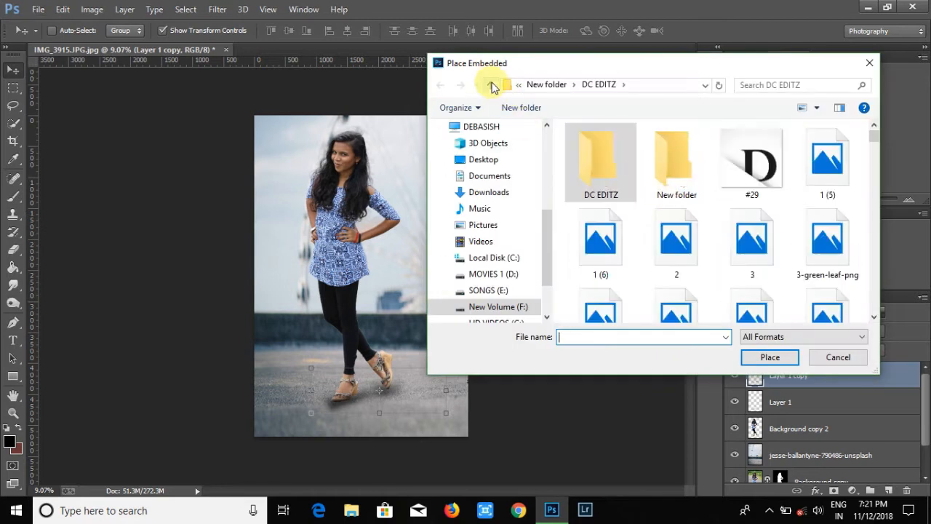
left_click(490, 85)
left_click(490, 84)
scroll(694, 264, "down", 1)
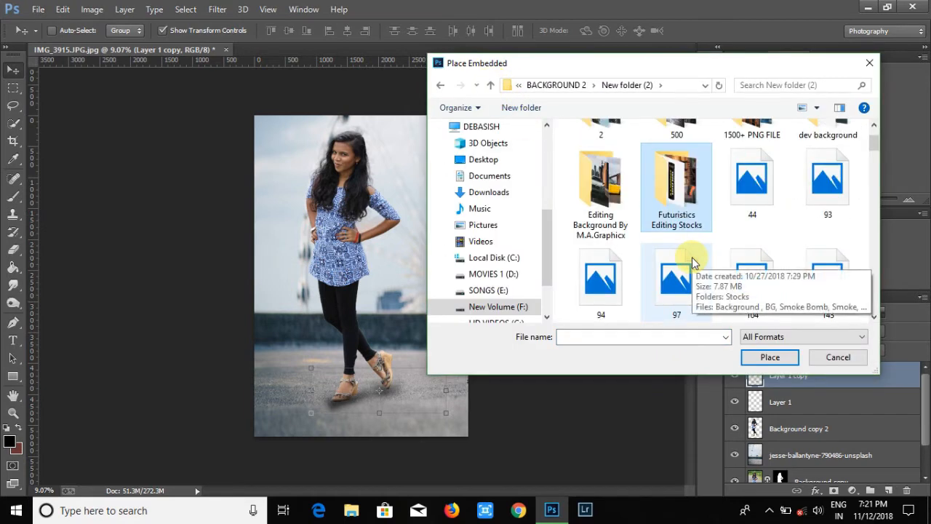
scroll(695, 264, "down", 3)
scroll(695, 263, "up", 4)
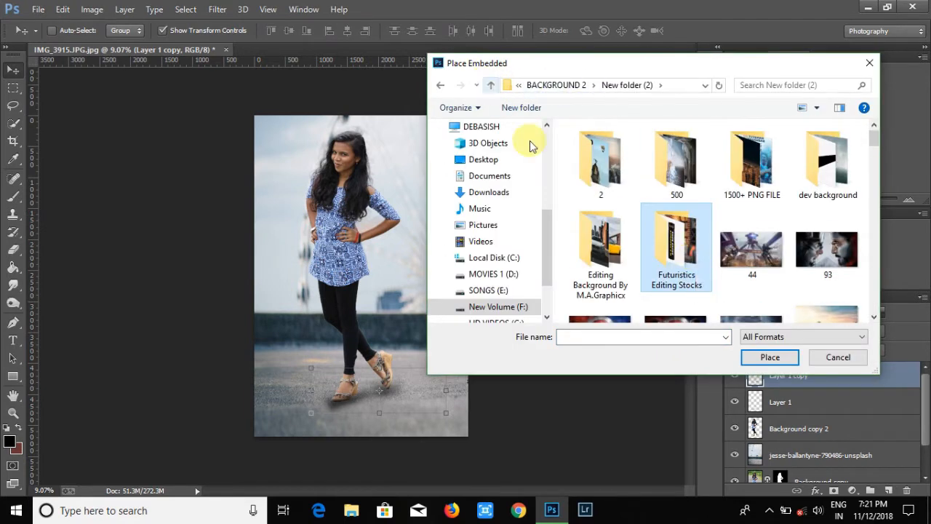
left_click(490, 85)
Place the black-gradient image and scale it to 569.26% width and 704.00% height over the canvas
double_click(618, 194)
double_click(590, 151)
left_click_drag(871, 145, 880, 172)
left_click(754, 146)
left_click(767, 357)
left_click_drag(384, 307, 475, 443)
left_click_drag(340, 245, 226, 3)
left_click_drag(430, 184, 438, 175)
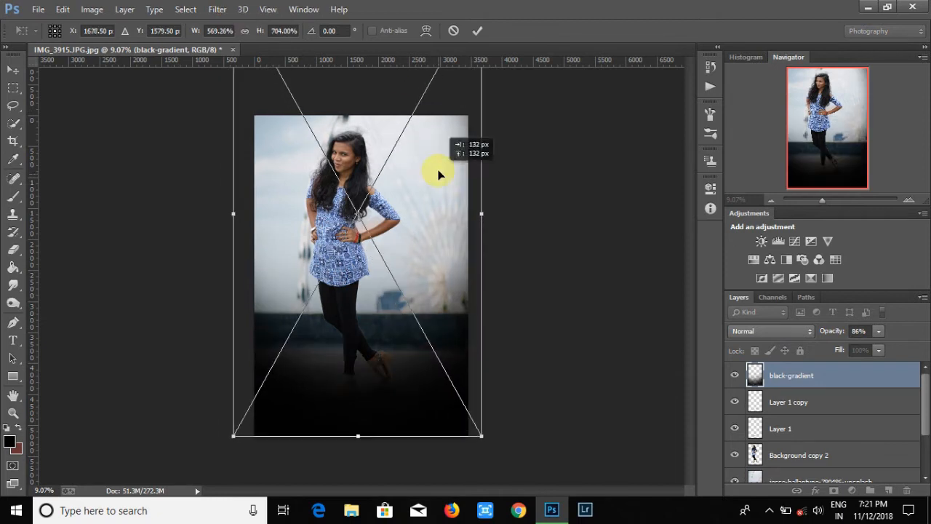
left_click(517, 328)
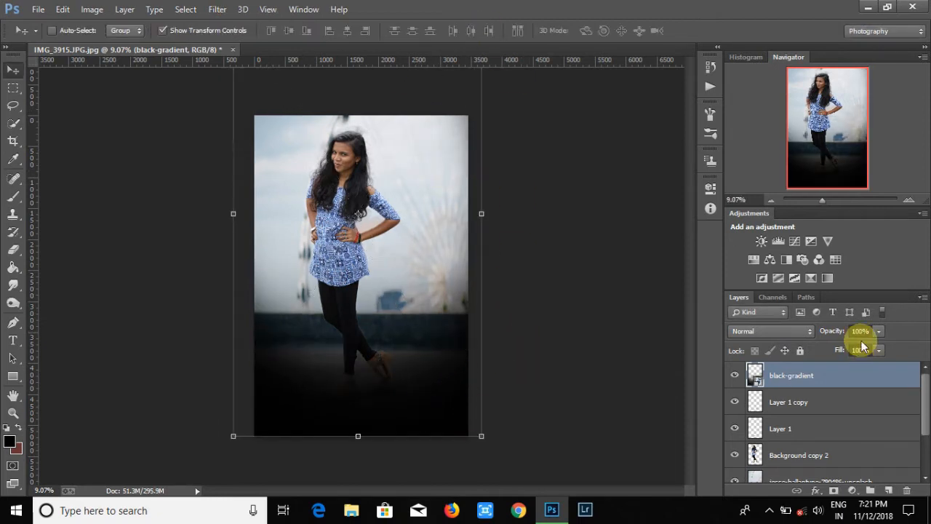
Rasterize the black-gradient layer and set its opacity to 99%
left_click(13, 249)
left_click(363, 305)
left_click(439, 207)
left_click(879, 332)
left_click_drag(878, 345, 870, 345)
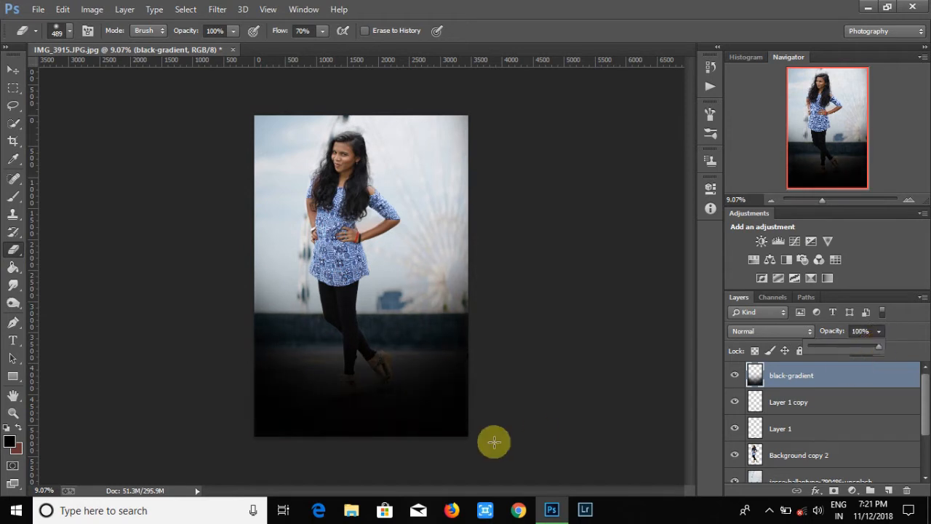
left_click_drag(889, 345, 879, 346)
left_click(13, 69)
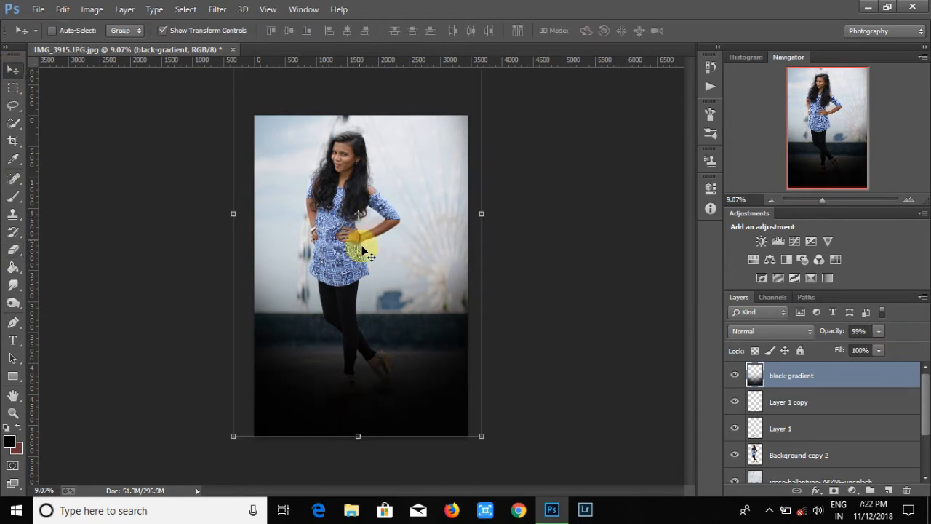
Move the Layer 1 shadow down about 181 px and hide the black-gradient layer
left_click(795, 427)
key("ctrl+t")
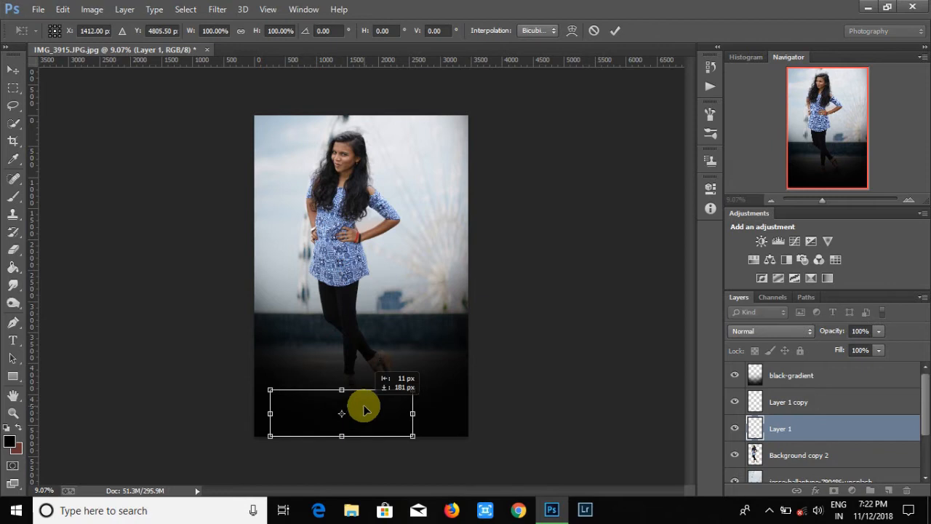
left_click(615, 31)
left_click(735, 374)
Lower the Layer 1 copy shadow and the woman cutout to line up with the front shoe's shadow
left_click(798, 452)
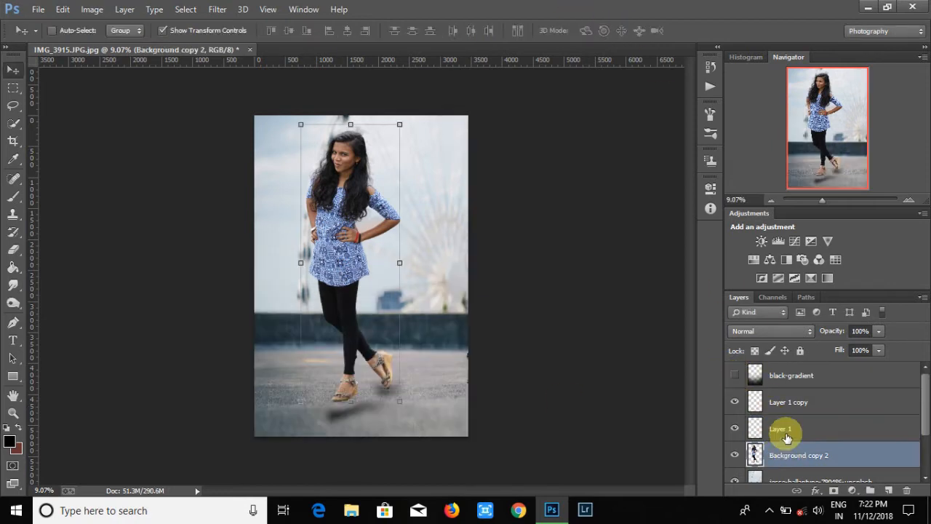
left_click(793, 402)
left_click(838, 462)
left_click_drag(352, 231, 355, 247)
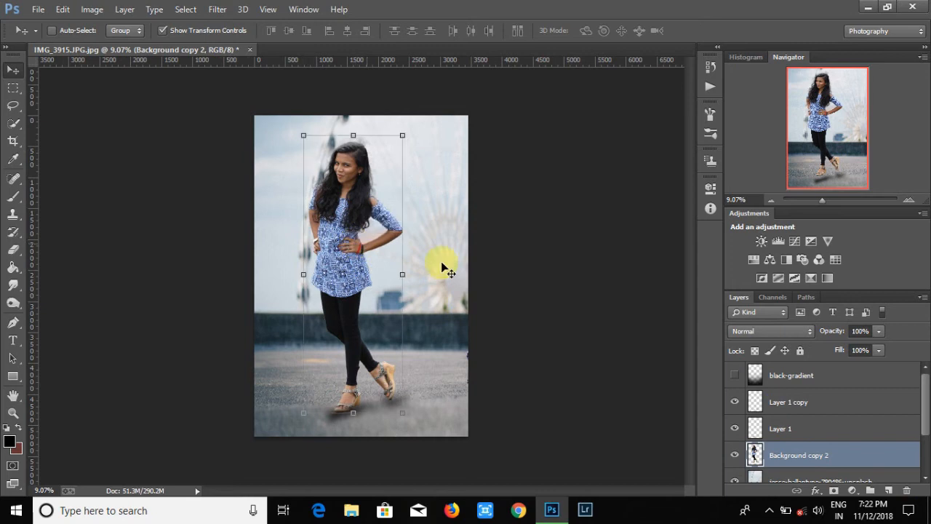
Move Layer 1 and Layer 1 copy below the woman cutout, and preview the composite with the black-gradient layer shown
left_click(780, 430)
key("ctrl+bracketleft")
left_click_drag(777, 406, 781, 440)
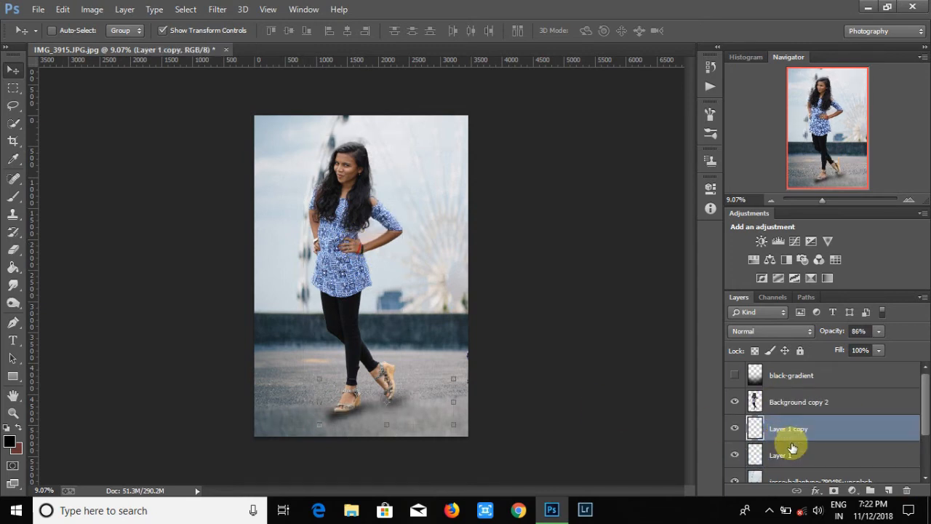
left_click(735, 376)
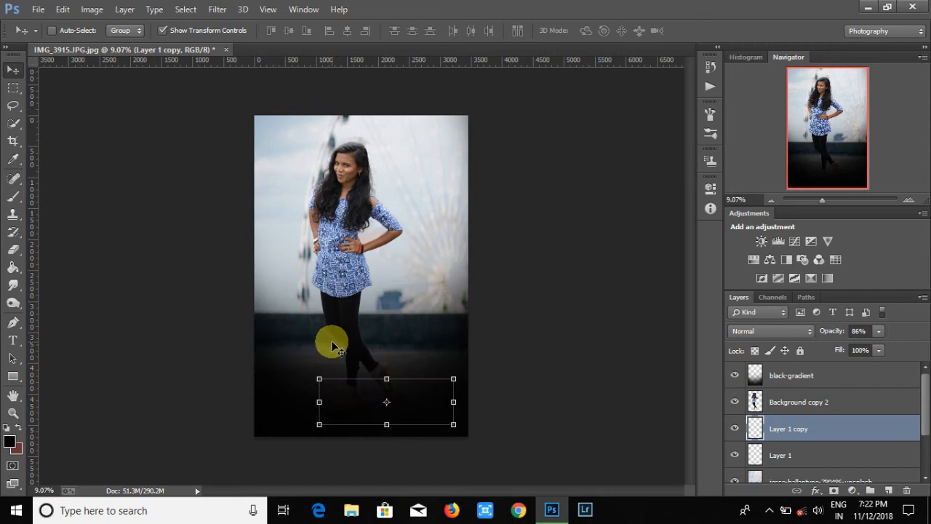
left_click(736, 377)
Select the black-gradient layer and start placing an embedded image, browsing into New folder inside dev background
left_click(32, 12)
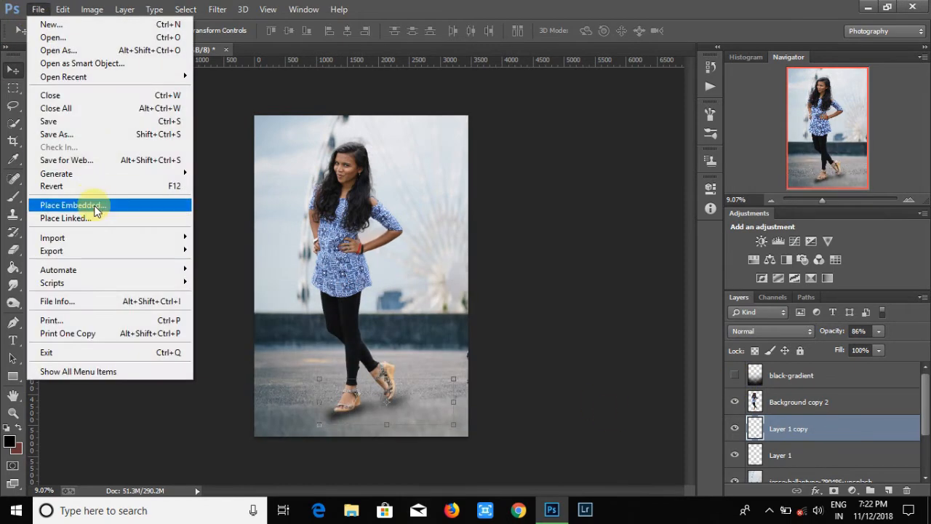
left_click(763, 374)
left_click(36, 9)
left_click(380, 353)
left_click(490, 85)
left_click(490, 85)
double_click(671, 166)
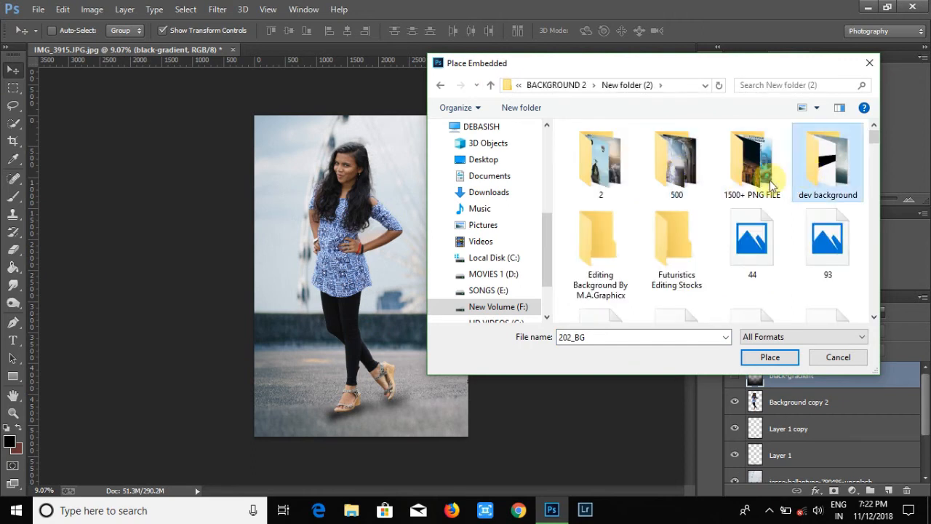
double_click(824, 160)
double_click(600, 164)
Place burst_smoke_red.1 on the ground beside the woman's feet, at about X 797 px and Y 4122 px
scroll(698, 226, "down", 2)
scroll(691, 224, "down", 10)
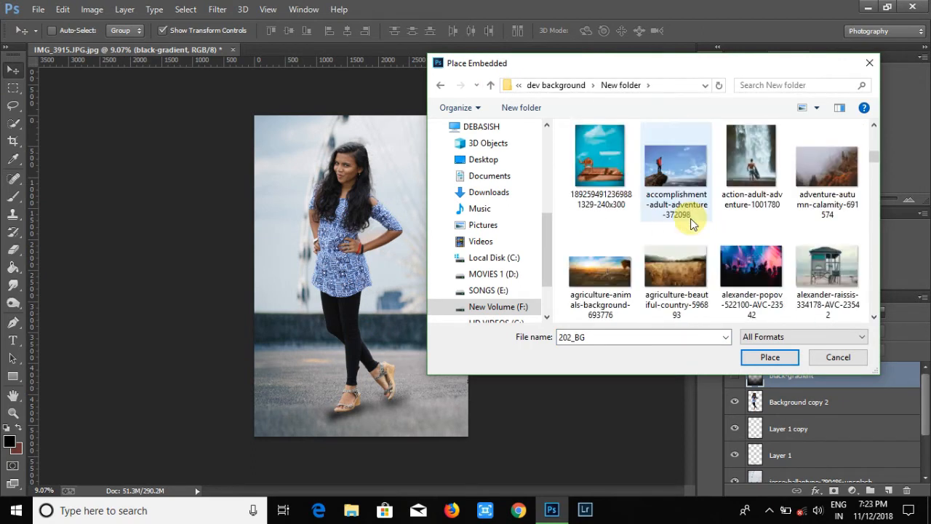
scroll(691, 224, "down", 1)
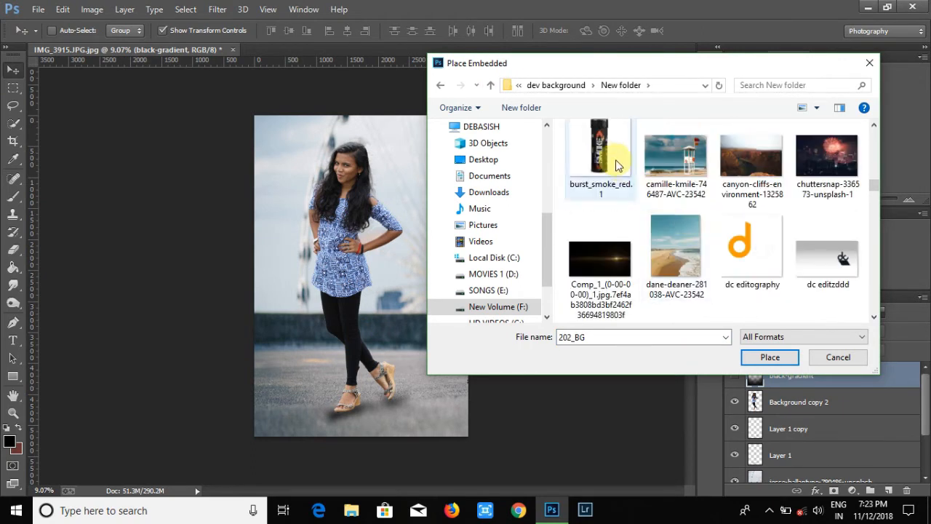
left_click(616, 166)
left_click(746, 359)
left_click_drag(369, 291, 352, 312)
key("Escape")
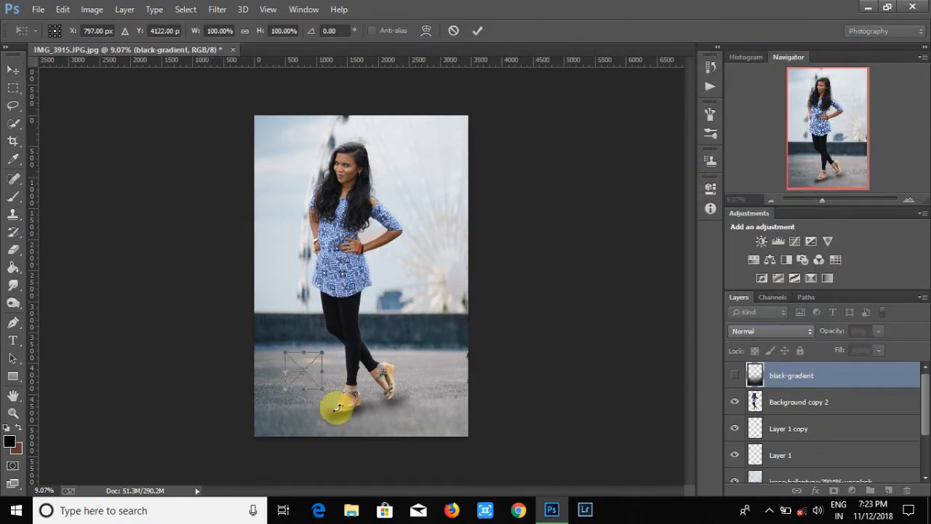
left_click(477, 31)
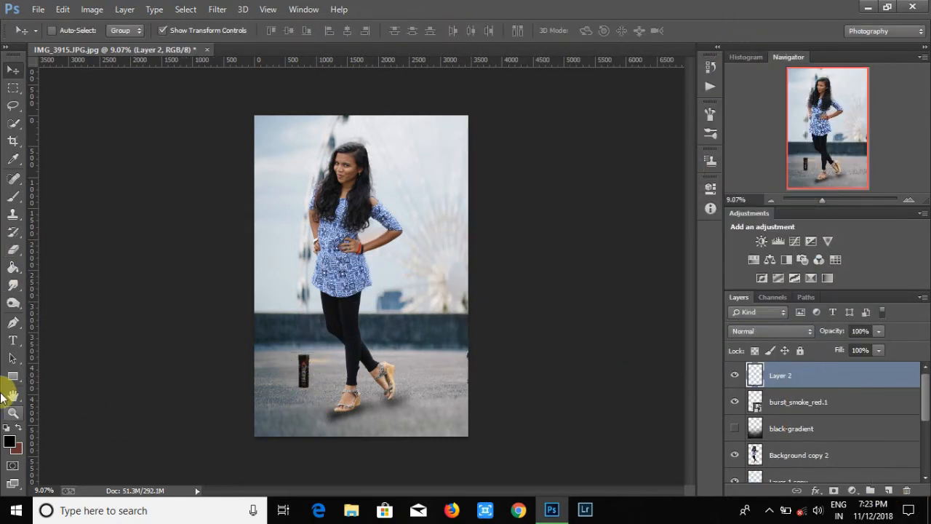
Paint a soft black shadow at the smoke can's base on a new Layer 2, and transform it to fit beneath the can
left_click_drag(822, 200, 834, 201)
scroll(127, 291, "down", 8)
left_click_drag(402, 492, 371, 498)
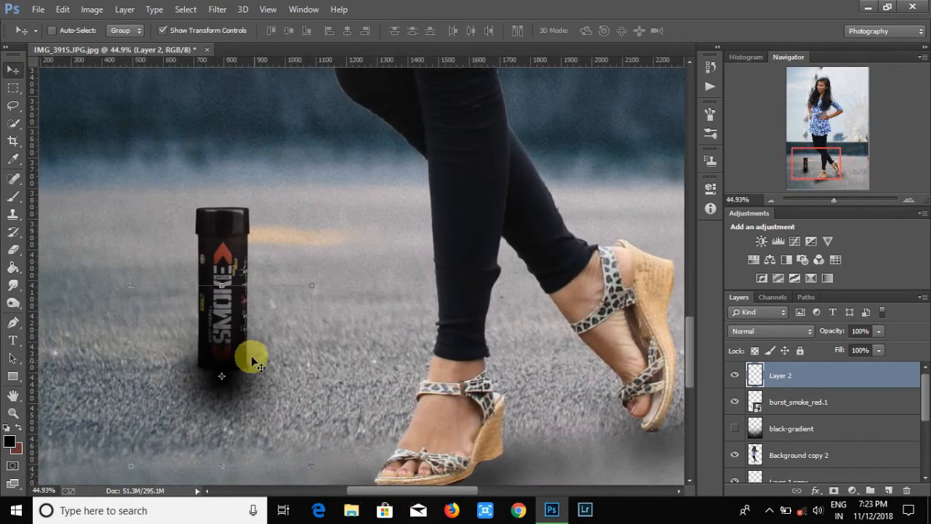
key("e")
left_click(14, 71)
left_click_drag(221, 289, 222, 363)
left_click_drag(261, 426, 264, 386)
left_click(617, 31)
Rasterize the burst_smoke_red.1 layer so it can be erased, and reselect Layer 2
left_click_drag(833, 200, 822, 199)
left_click(803, 401)
left_click(14, 251)
left_click(312, 305)
left_click(441, 205)
left_click(810, 373)
left_click(38, 9)
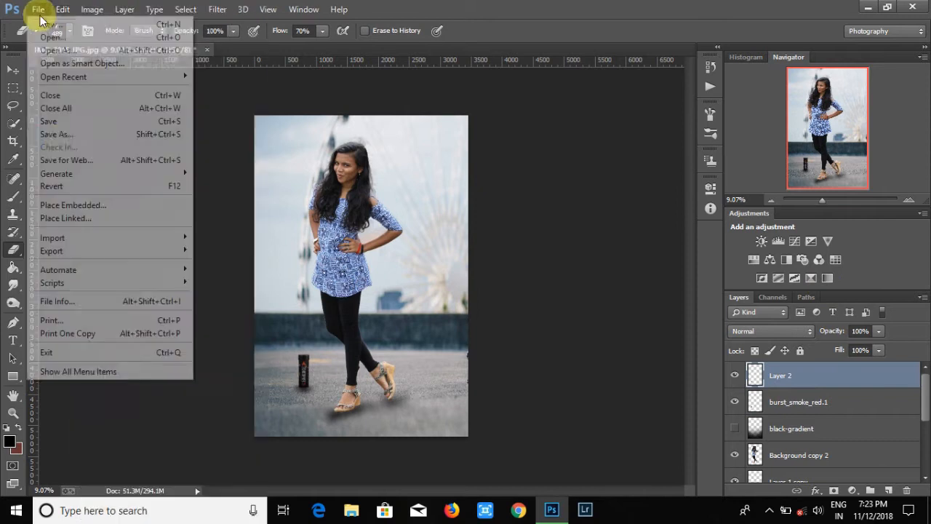
left_click(117, 205)
scroll(681, 243, "down", 10)
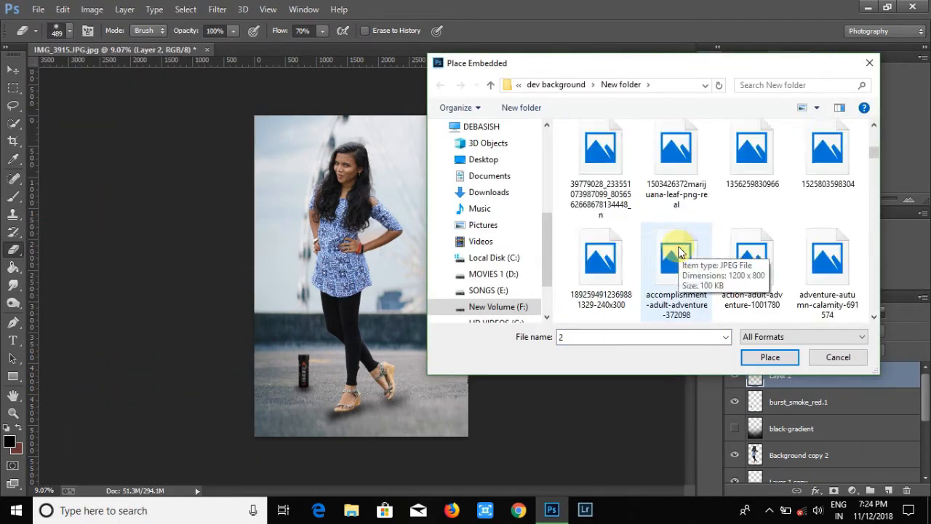
scroll(681, 243, "down", 15)
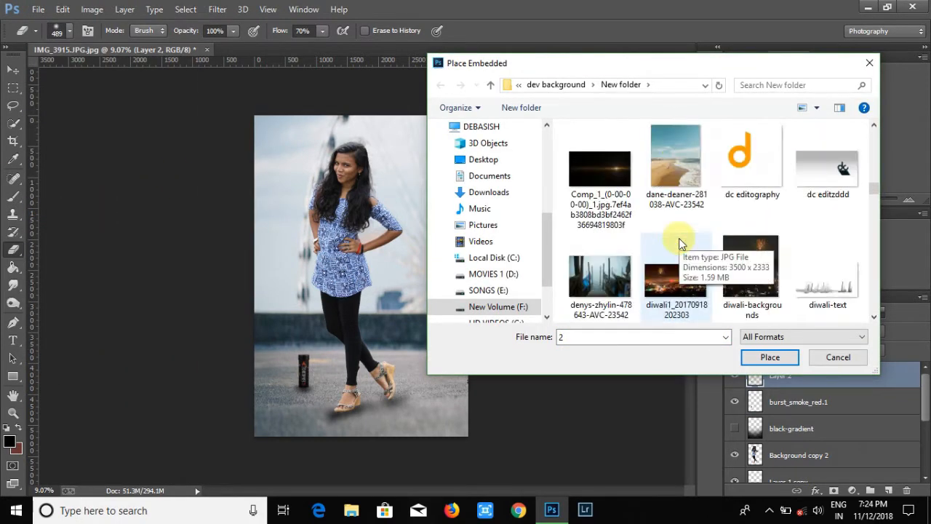
scroll(678, 238, "down", 15)
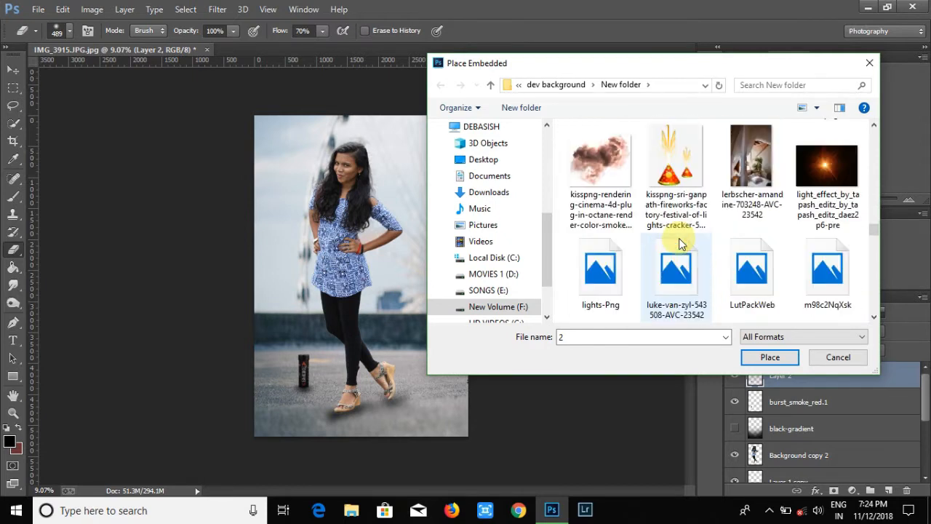
scroll(679, 238, "down", 6)
left_click(675, 239)
left_click(770, 356)
left_click_drag(416, 274, 415, 347)
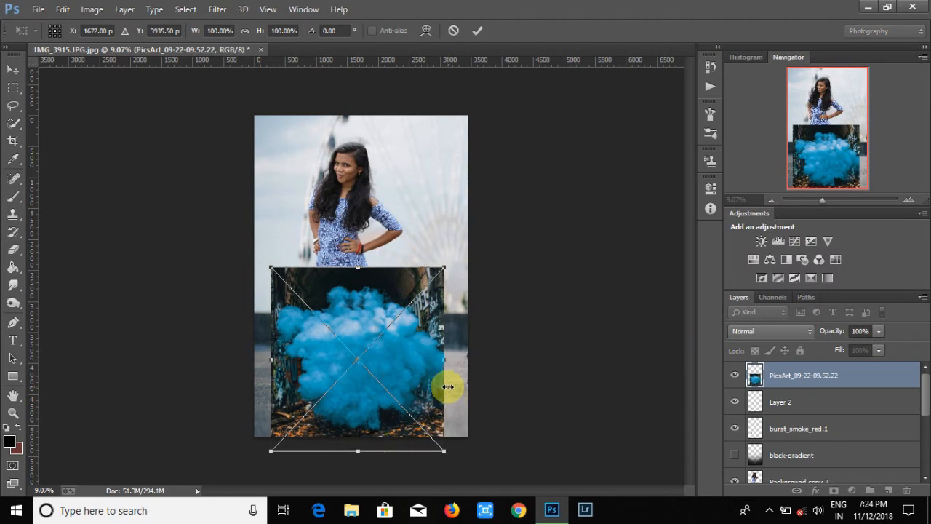
right_click(402, 339)
left_click(455, 29)
Open the smoke image from New folder and dock it as a document tab
left_click(38, 9)
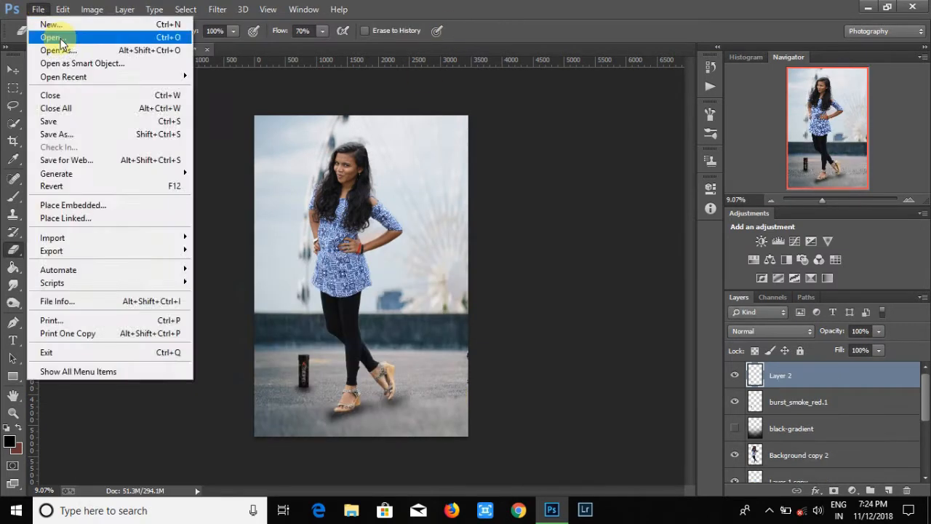
left_click(42, 36)
left_click_drag(883, 205, 879, 297)
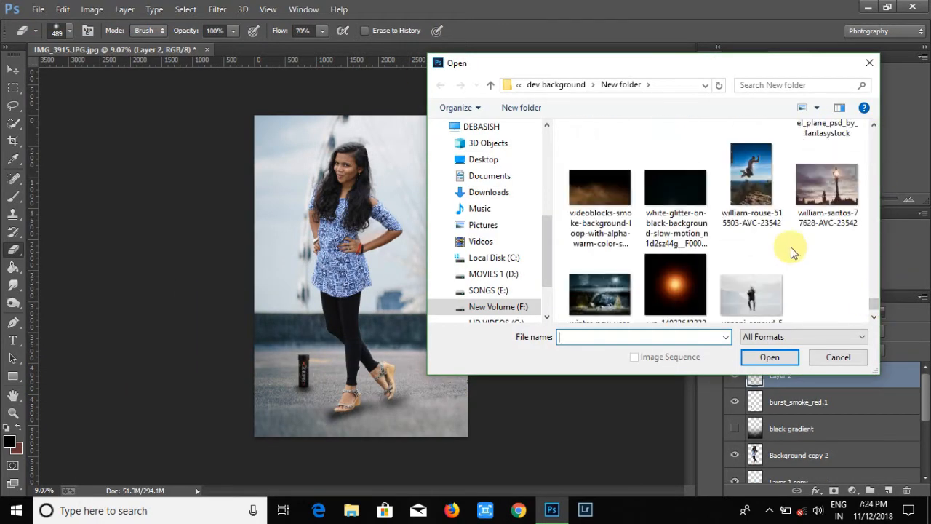
scroll(790, 249, "up", 3)
scroll(790, 247, "down", 2)
left_click(599, 153)
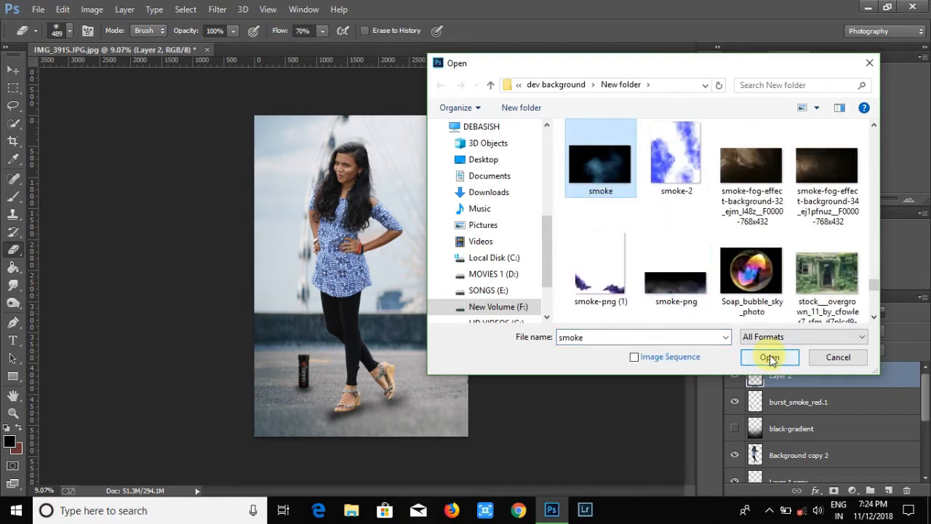
left_click(769, 356)
left_click_drag(384, 64, 379, 51)
Try to extract the whole smoke image onto a new masked layer with Refine Edge
left_click(16, 88)
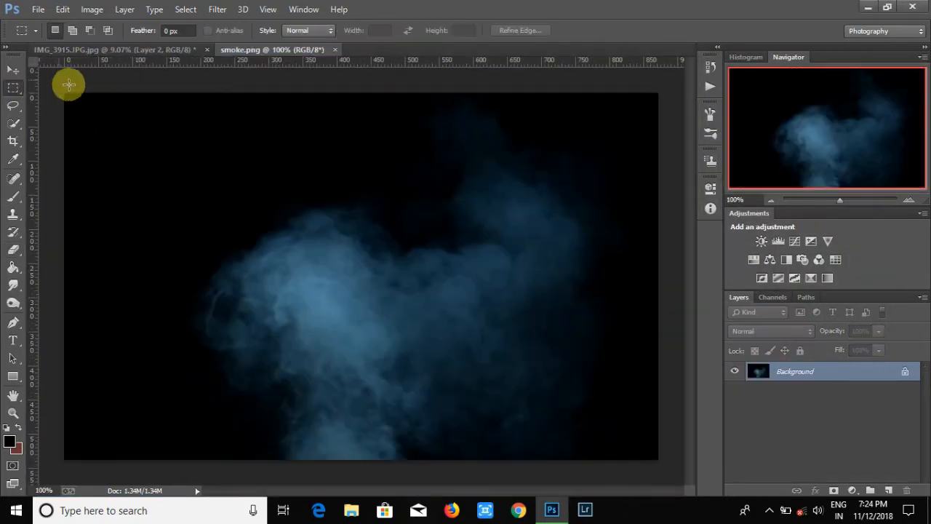
left_click(521, 30)
left_click(880, 392)
left_click(13, 70)
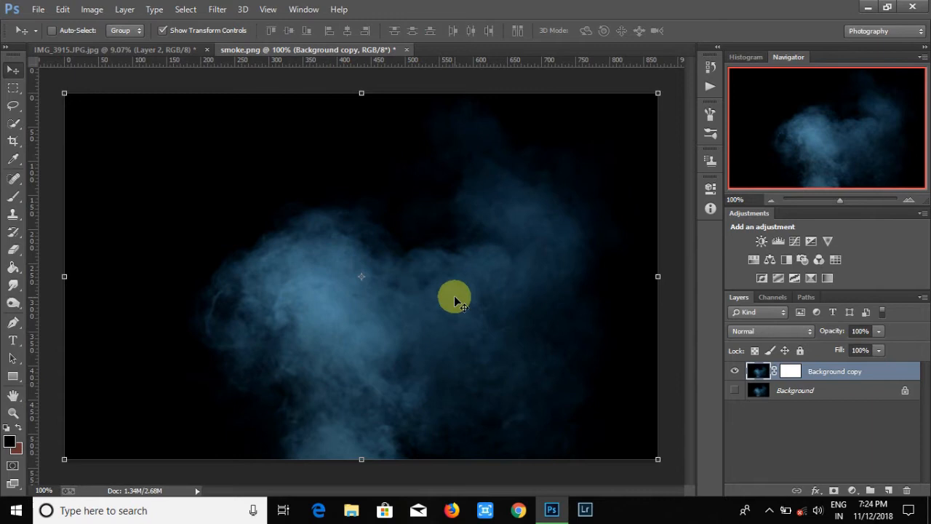
left_click_drag(302, 114, 406, 221)
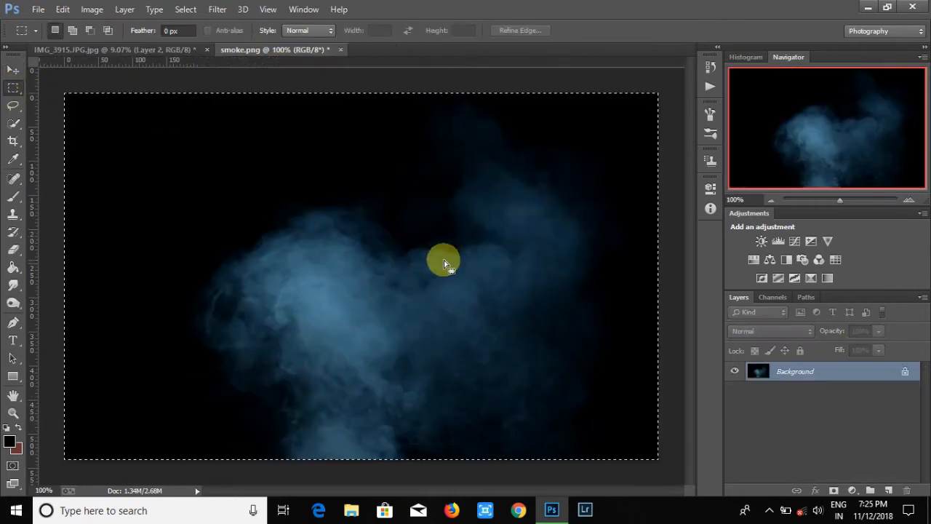
Move the selected smoke image into the IMG_3915.JPG.jpg composite and set its layer to Screen blending
left_click_drag(267, 193, 201, 138)
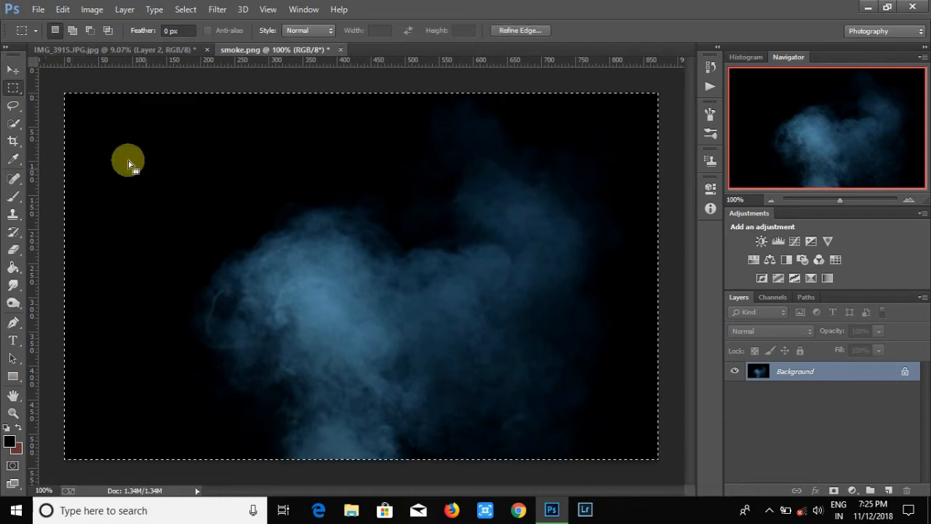
key("v")
left_click_drag(312, 264, 468, 349)
left_click(769, 331)
left_click(760, 102)
Enlarge the Layer 3 smoke beyond the canvas width, move it over the ground, and put its layer below Layer 1
left_click_drag(303, 202, 176, 63)
left_click_drag(473, 350, 399, 328)
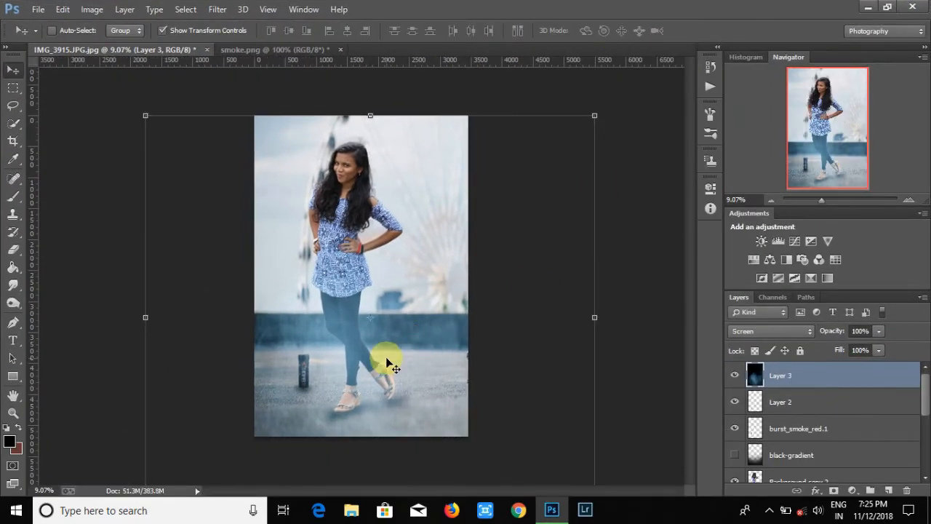
left_click_drag(389, 363, 391, 321)
left_click_drag(806, 381, 782, 431)
Open PicsArt_09-22-09.52.22.png, the blue smoke image, and dock it as a document tab
left_click(218, 8)
left_click(26, 36)
left_click_drag(874, 146, 877, 287)
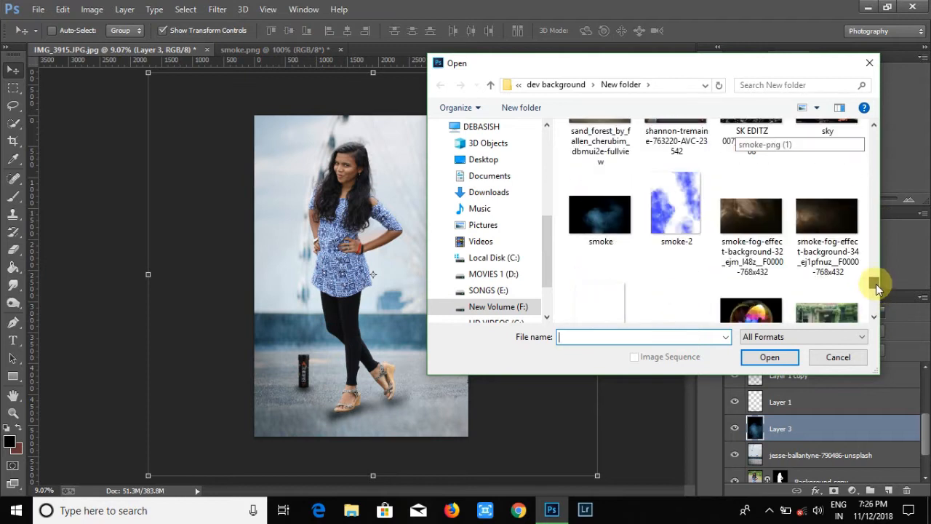
left_click(647, 218)
scroll(655, 219, "up", 3)
scroll(662, 214, "down", 2)
scroll(673, 211, "up", 5)
left_click(677, 209)
left_click(770, 356)
left_click_drag(266, 66, 481, 58)
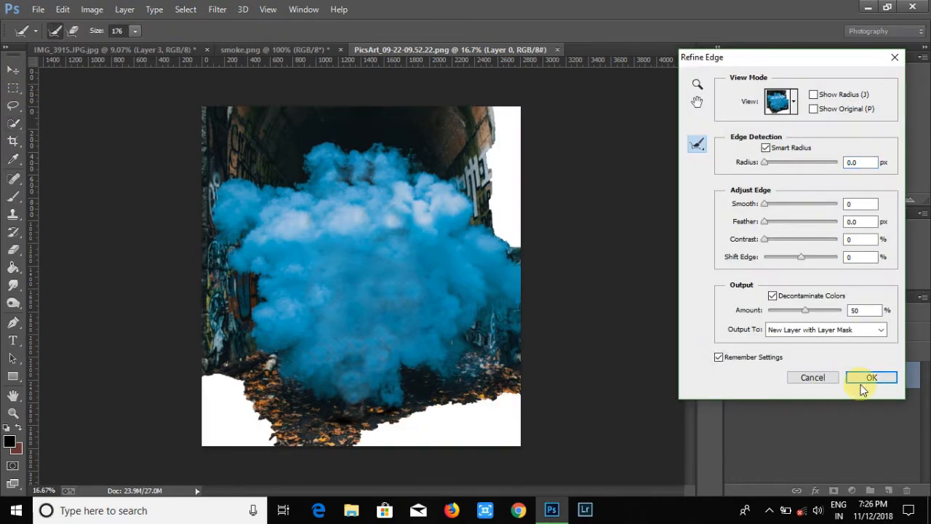
Output the refined selection to a new layer with layer mask, and erase the tunnel background around the blue smoke
left_click(868, 376)
left_click(13, 250)
mouse_move(276, 436)
left_mouse_down()
mouse_move(331, 440)
mouse_move(289, 435)
left_mouse_up()
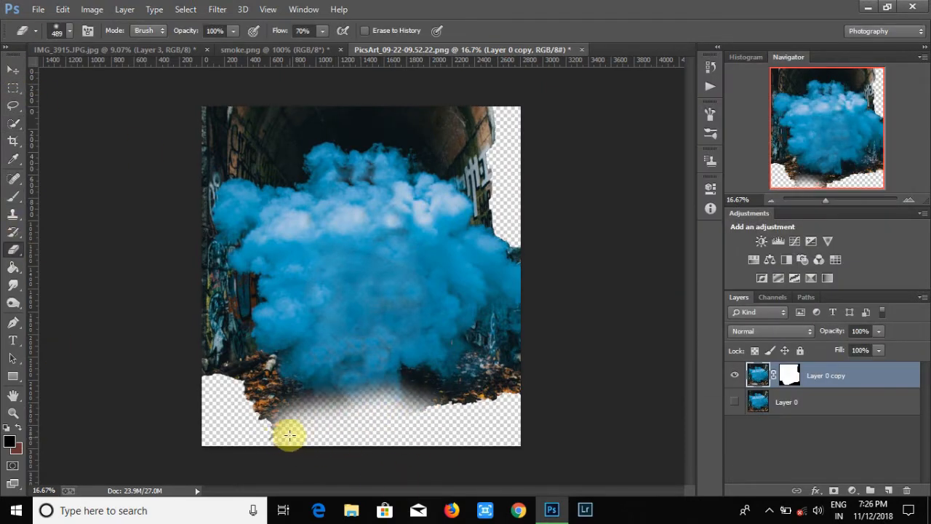
mouse_move(248, 124)
left_mouse_down()
mouse_move(275, 162)
mouse_move(187, 184)
left_mouse_up()
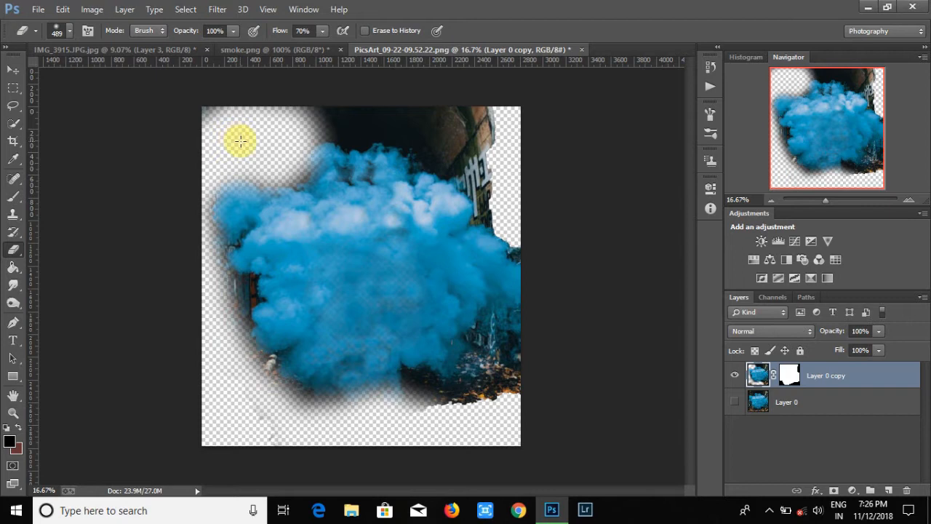
mouse_move(303, 134)
left_mouse_down()
mouse_move(365, 135)
mouse_move(430, 162)
left_mouse_up()
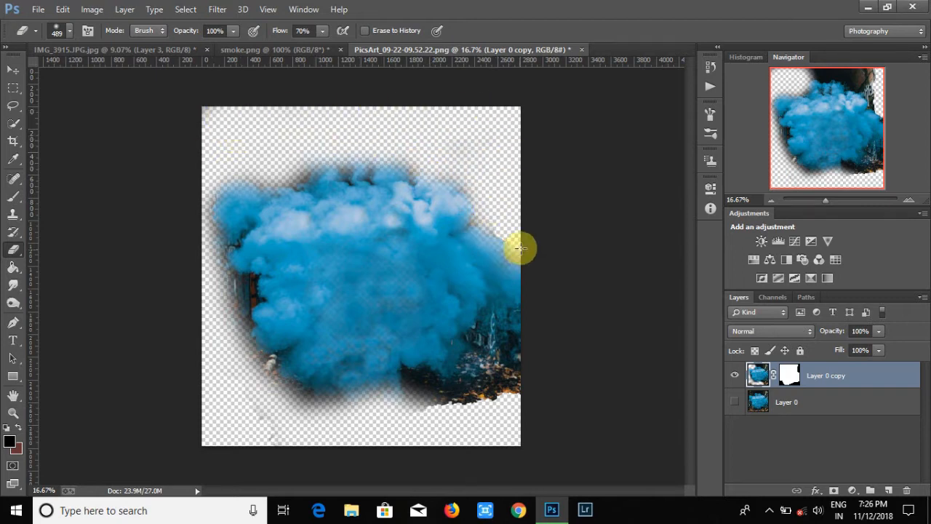
mouse_move(296, 416)
left_mouse_down()
mouse_move(220, 262)
mouse_move(266, 139)
left_mouse_up()
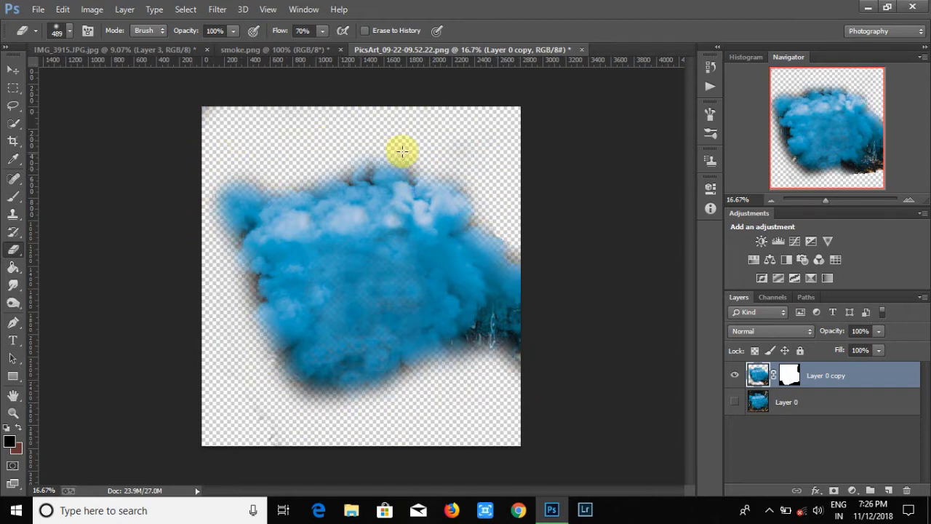
Move the blue smoke cutout into the woman composite, with its layer between Background copy 2 and black-gradient
left_click(12, 71)
left_click_drag(385, 307, 433, 406)
left_click_drag(813, 475, 807, 378)
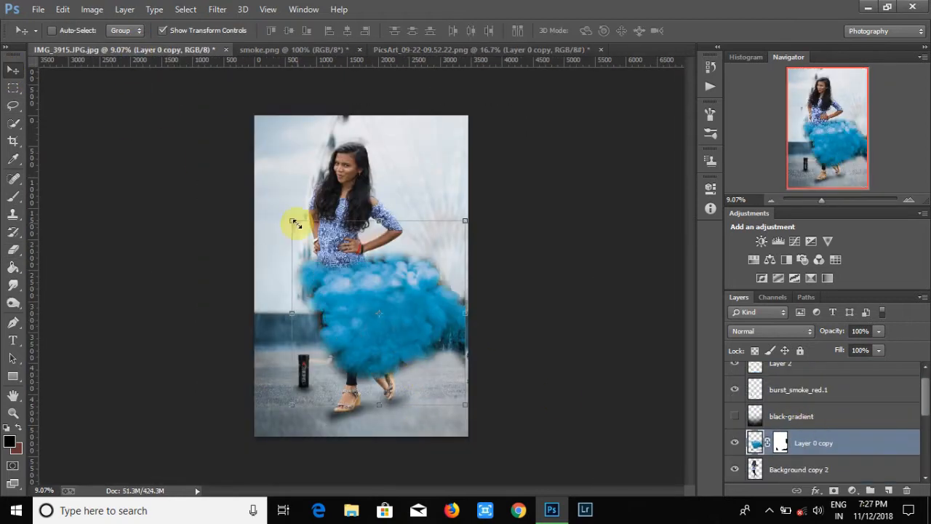
Scale the blue smoke to about 208% width and 186% height, and move Layer 0 copy above Layer 2
left_click_drag(292, 220, 199, 177)
left_click_drag(451, 405, 553, 518)
left_click_drag(430, 369, 423, 374)
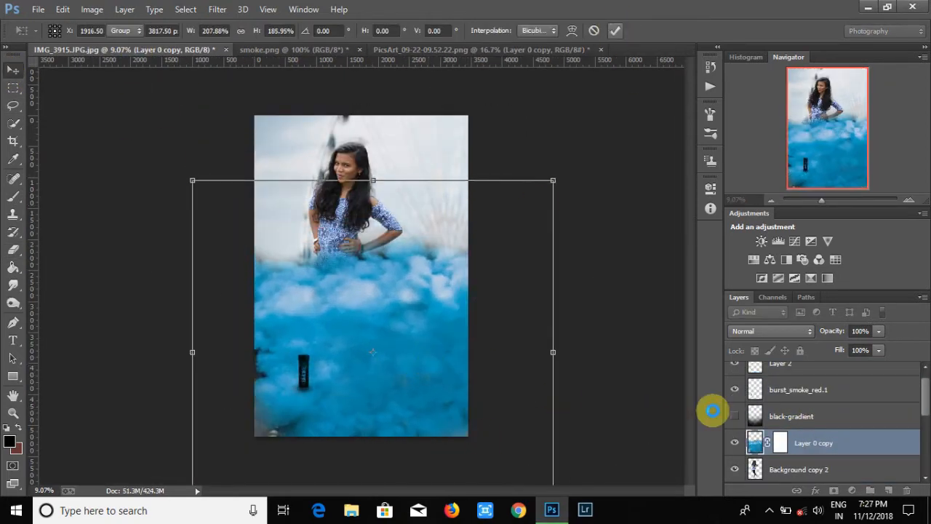
left_click(799, 449)
left_click_drag(803, 453, 800, 365)
left_click_drag(380, 367, 382, 388)
Erase parts of the blue smoke with a soft 2237 px eraser, undoing the excess erasing around the feet
key("e")
right_click(334, 255)
left_click_drag(468, 290, 474, 291)
left_click(276, 256)
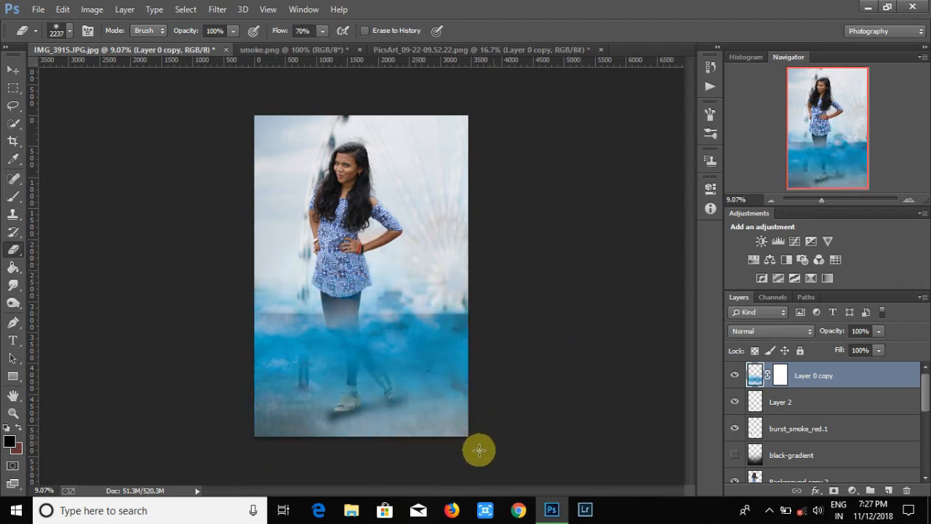
left_click_drag(480, 451, 426, 474)
key("ctrl+z")
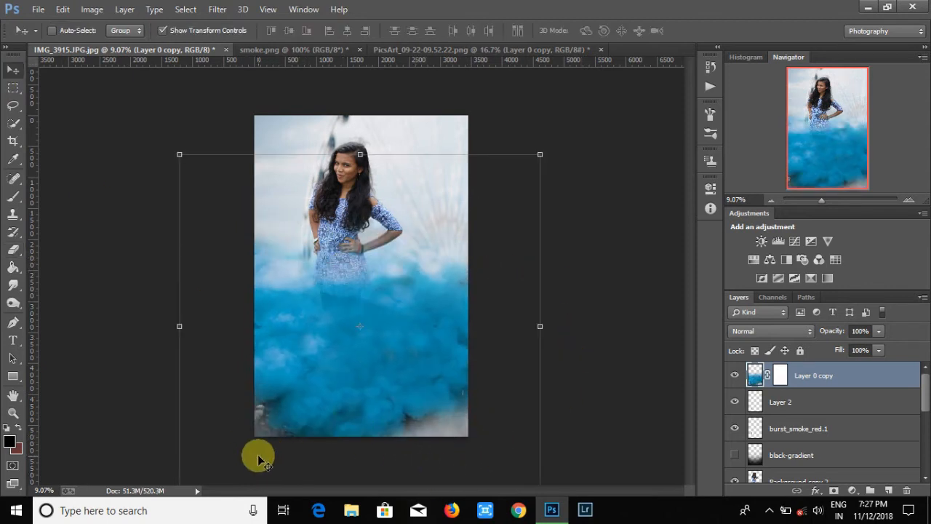
left_click_drag(322, 437, 536, 428)
Reposition the blue smoke to cover the ground and the woman's lower legs
left_click(12, 69)
left_click_drag(331, 357, 342, 372)
left_click_drag(442, 428, 398, 376)
Place the green smoke image 11 (2) into the composite
left_click(37, 8)
left_click(73, 219)
left_click(678, 248)
scroll(715, 255, "down", 1)
scroll(715, 254, "down", 1)
left_click(671, 172)
left_click(761, 360)
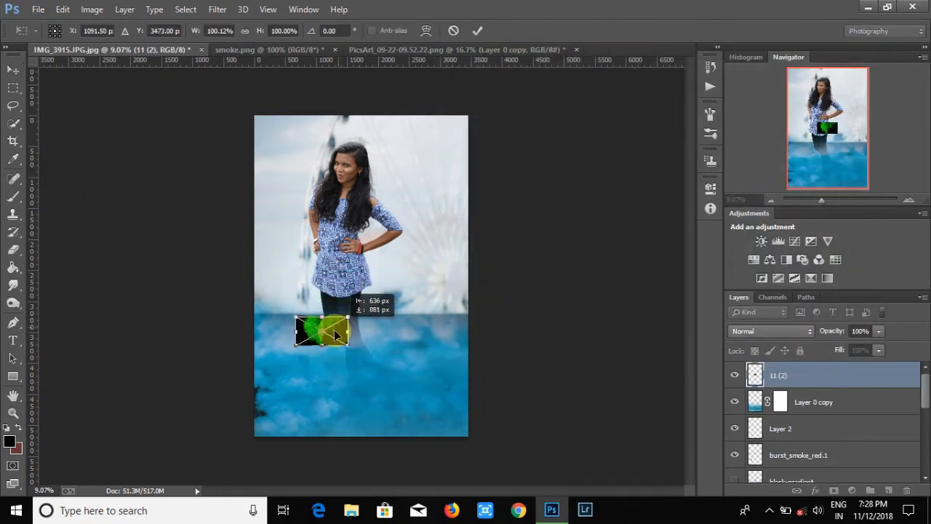
Set the 11 (2) image to Screen blending and stretch it across the upper canvas to the full document width
left_click(770, 331)
left_click(753, 127)
left_click_drag(284, 322, 213, 73)
left_click_drag(337, 351, 509, 367)
left_click_drag(440, 341, 341, 313)
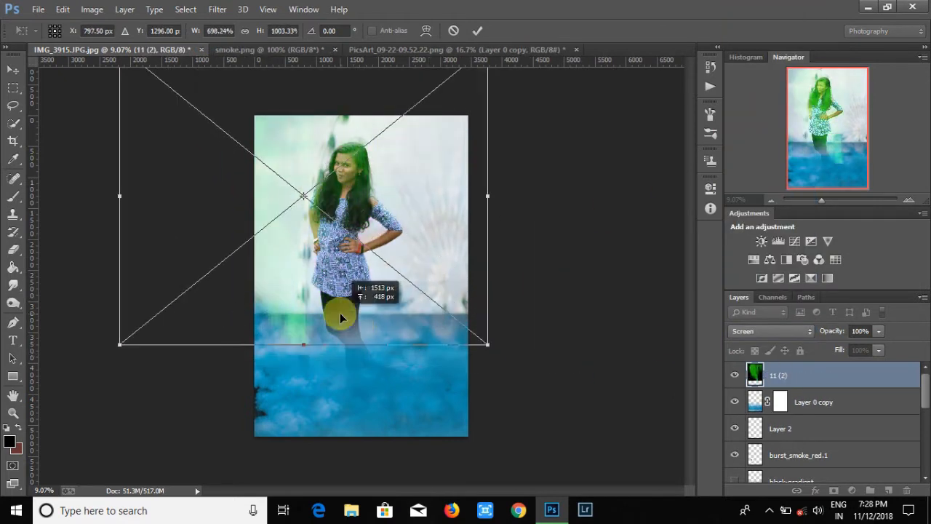
left_click_drag(827, 199, 818, 199)
left_click_drag(223, 178, 299, 184)
key("Return")
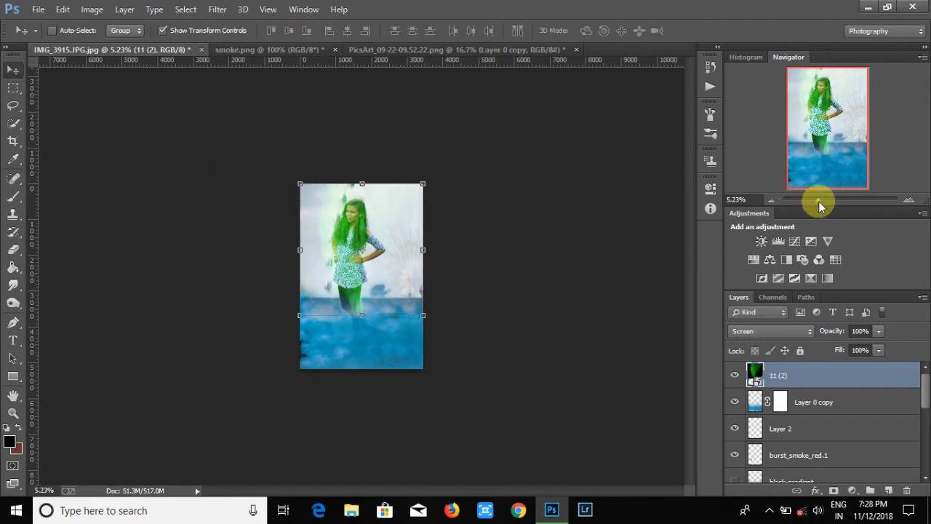
Move the 11 (2) layer between Layer 1 and Layer 3, and set its blend mode to Multiply
left_click_drag(819, 199, 825, 199)
left_click_drag(785, 374, 794, 397)
left_click_drag(798, 476, 775, 430)
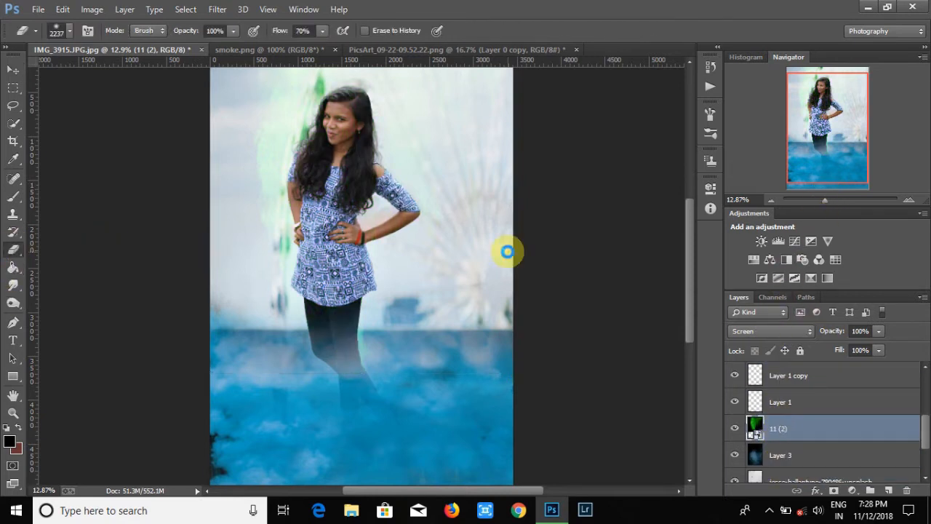
left_click(775, 333)
left_click(790, 52)
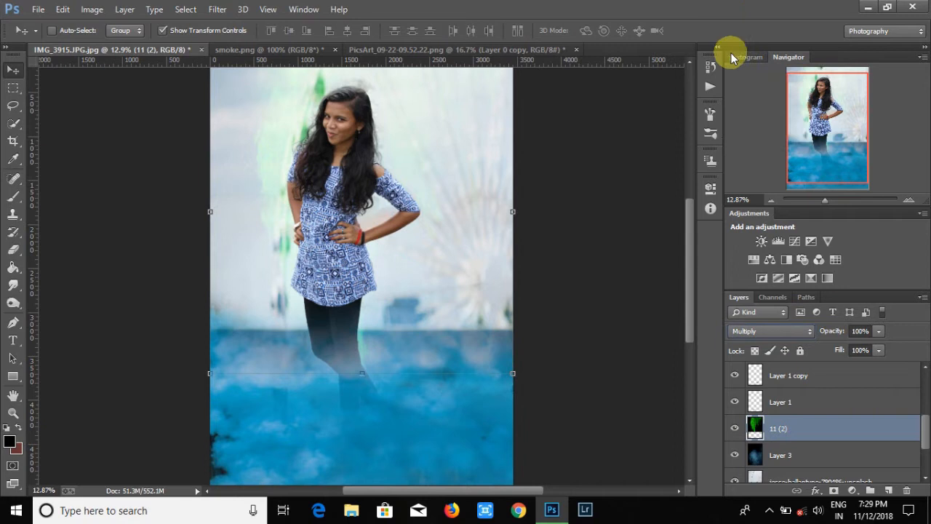
Reposition the green 11 (2) smoke beside the woman's arm at the canvas's left edge, and erase its hard edges
mouse_move(205, 251)
left_mouse_down()
mouse_move(199, 150)
mouse_move(318, 240)
mouse_move(336, 270)
mouse_move(188, 187)
mouse_move(216, 350)
mouse_move(197, 456)
left_mouse_up()
scroll(318, 241, "up", 2)
mouse_move(531, 355)
left_mouse_down()
mouse_move(534, 199)
mouse_move(397, 424)
mouse_move(281, 131)
left_mouse_up()
left_click(12, 73)
left_click_drag(350, 269, 301, 298)
key("e")
left_click(340, 173)
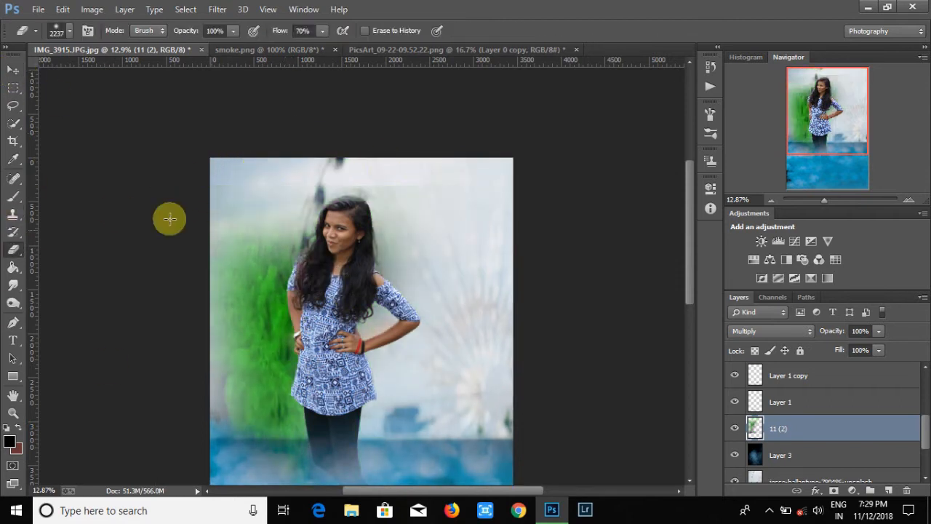
left_click(13, 69)
scroll(542, 224, "down", 5)
mouse_move(295, 266)
left_mouse_down()
mouse_move(271, 223)
mouse_move(279, 267)
left_mouse_up()
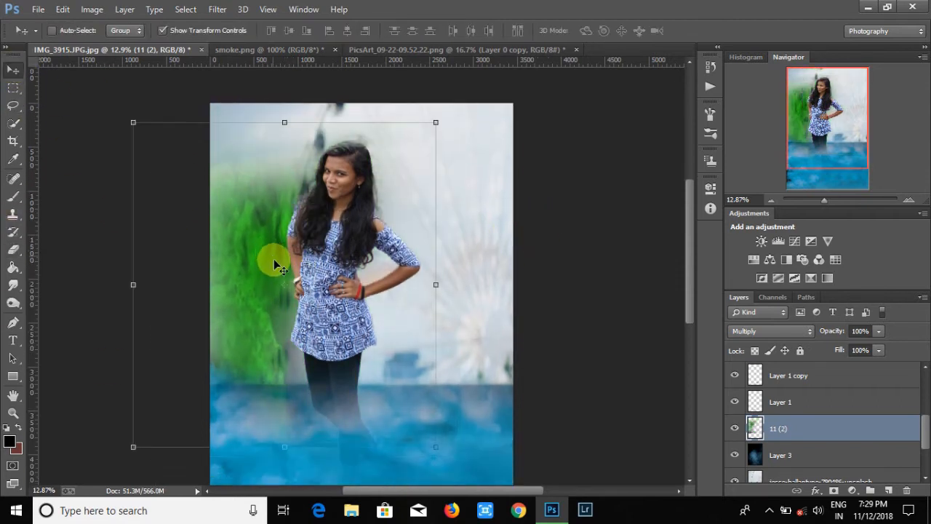
Delete the green smoke layer 11 (2)
left_click_drag(824, 200, 821, 202)
right_click(806, 421)
left_click(570, 137)
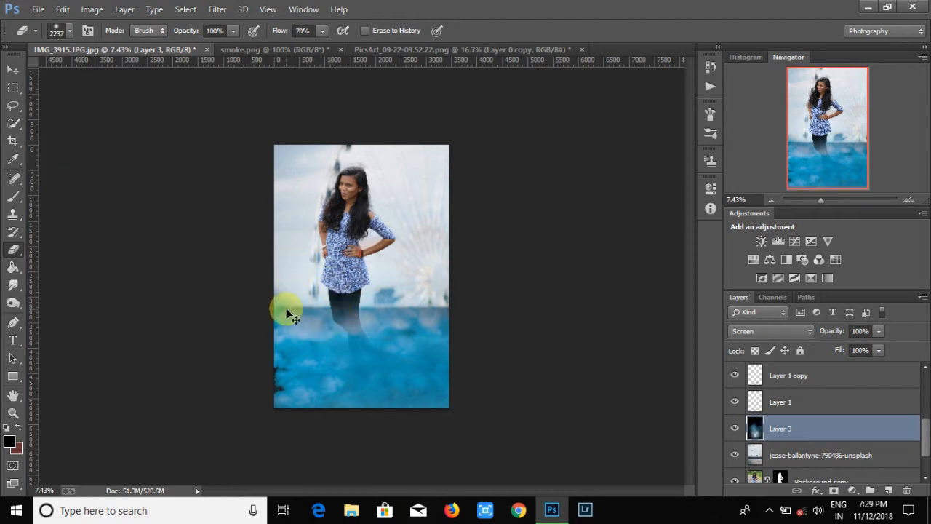
Move the Layer 0 copy blue smoke up to the woman's waist and upper legs, uncovering her feet
key("v")
scroll(769, 376, "up", 5)
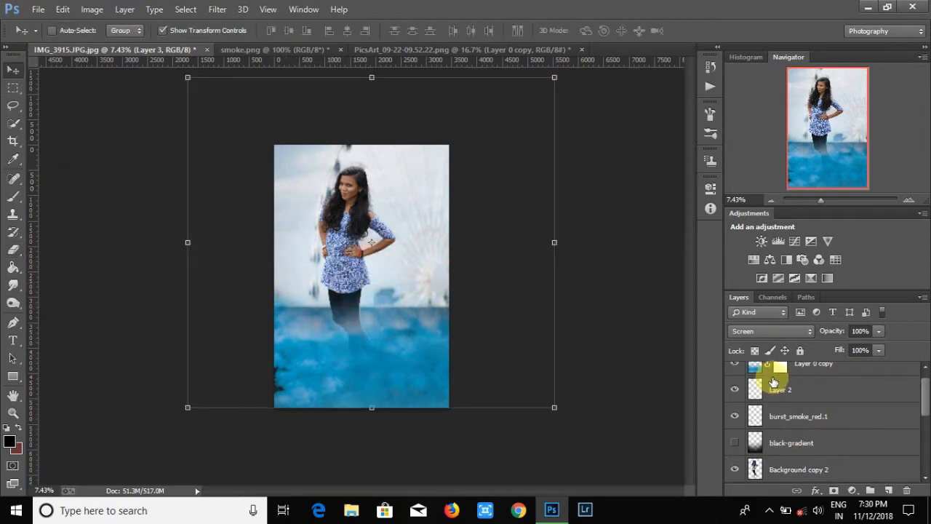
left_click(769, 376)
left_click_drag(416, 369, 405, 309)
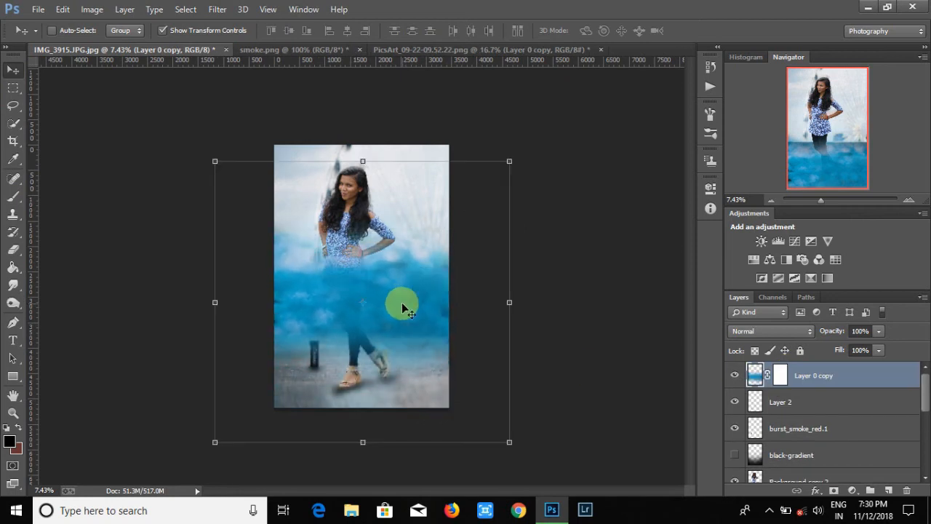
Place the smoke-2 image from the backgrounds folder into the composite
left_click(38, 8)
left_click(65, 202)
scroll(685, 255, "down", 10)
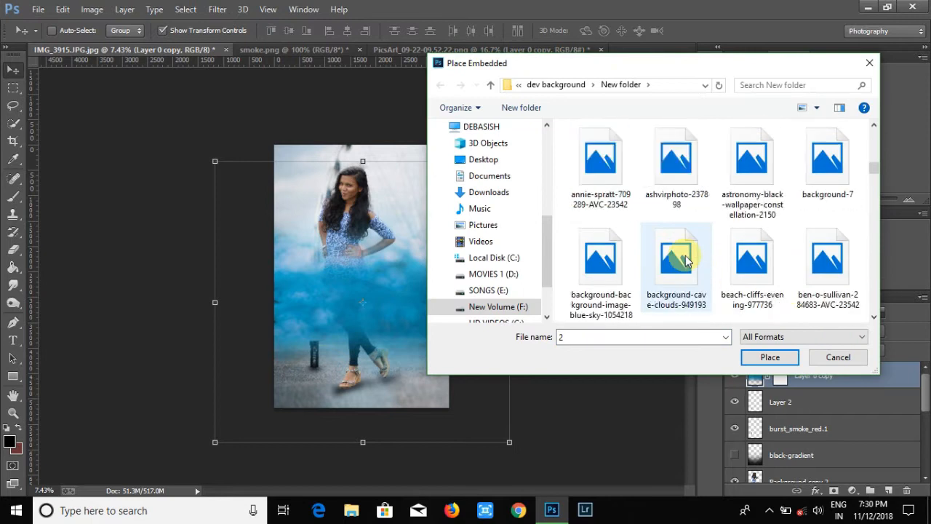
scroll(777, 270, "down", 10)
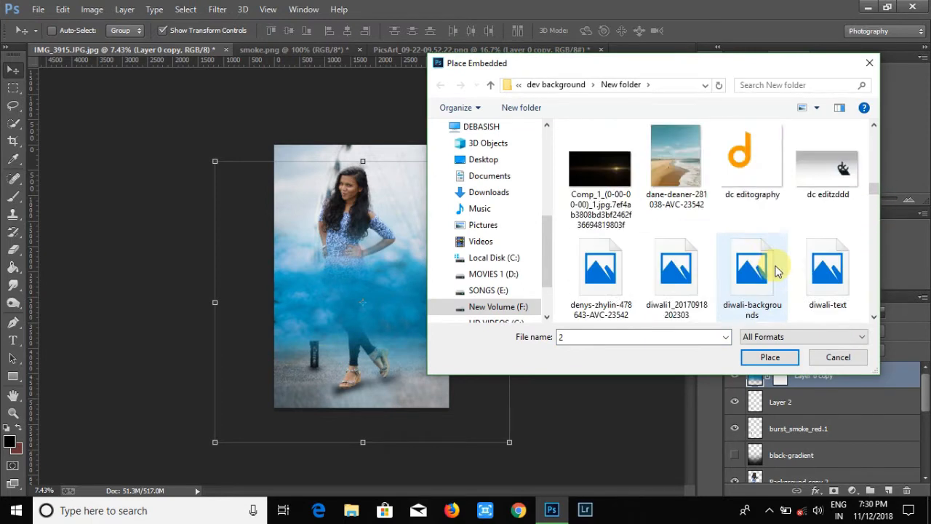
scroll(777, 271, "down", 10)
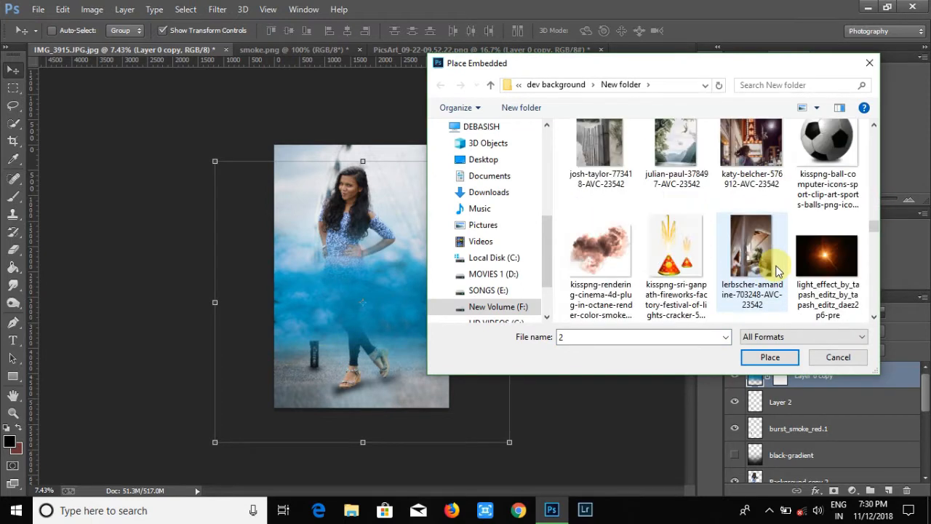
scroll(778, 270, "down", 10)
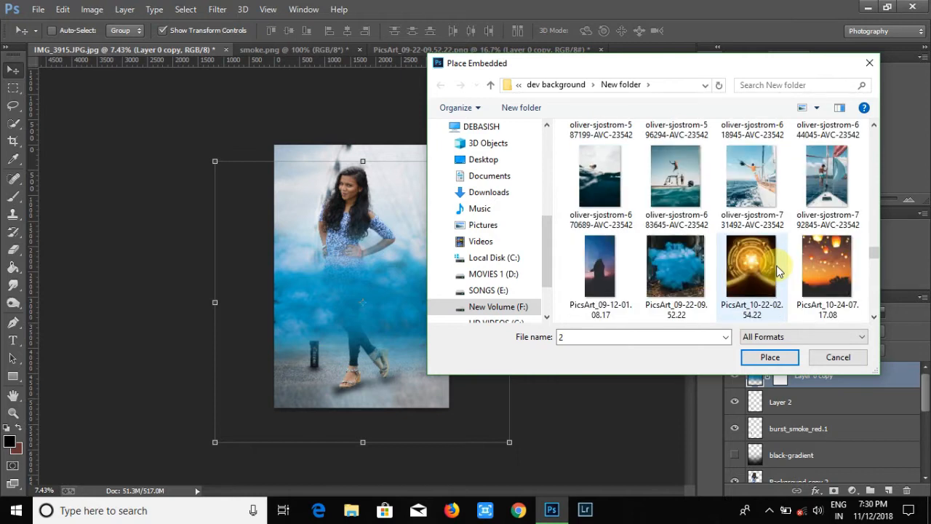
scroll(792, 226, "down", 5)
left_click(676, 251)
left_click(770, 357)
Scale and position the smoke-2 image so it covers the whole canvas
left_click_drag(408, 297, 439, 276)
left_click_drag(456, 284, 452, 292)
left_click_drag(444, 325, 472, 402)
left_click_drag(274, 401, 253, 395)
left_click_drag(471, 401, 487, 425)
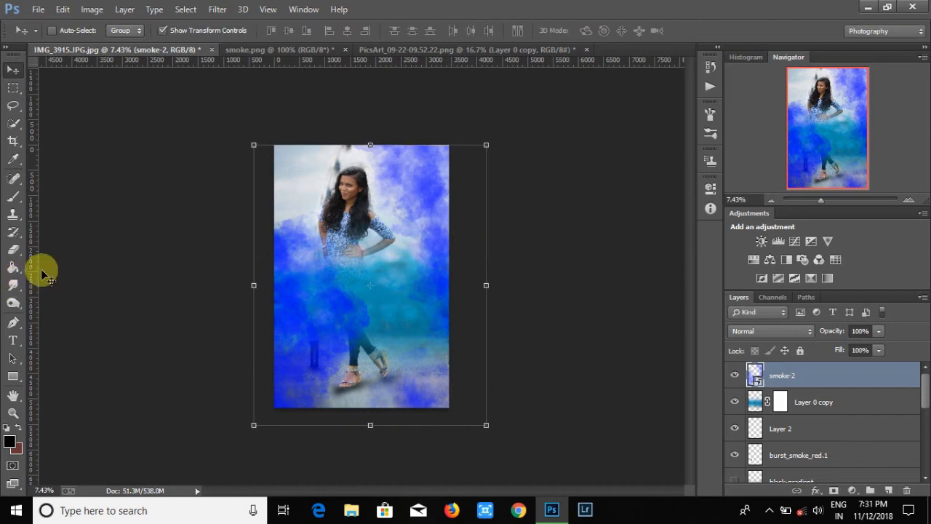
Rasterize the smoke-2 layer and add a new empty layer above it
left_click(12, 197)
right_click(355, 216)
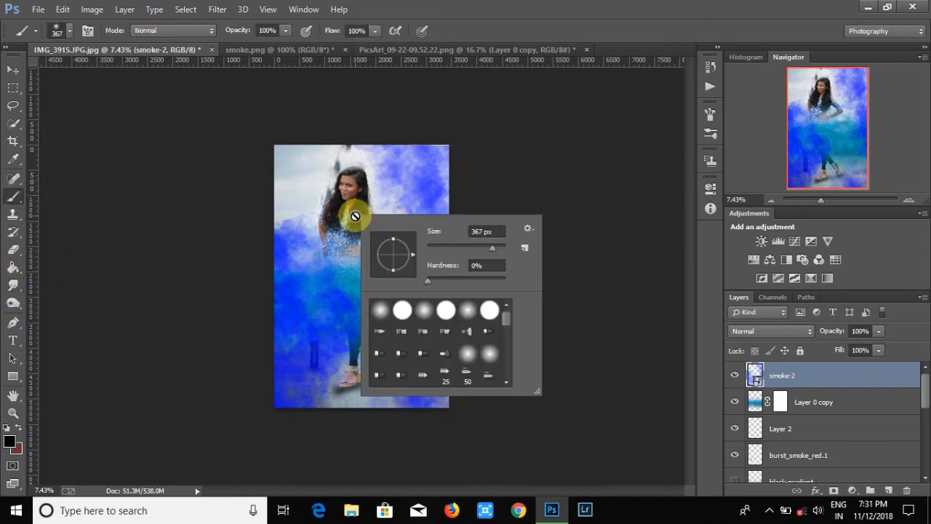
left_click(546, 161)
left_click(443, 207)
left_click(887, 490)
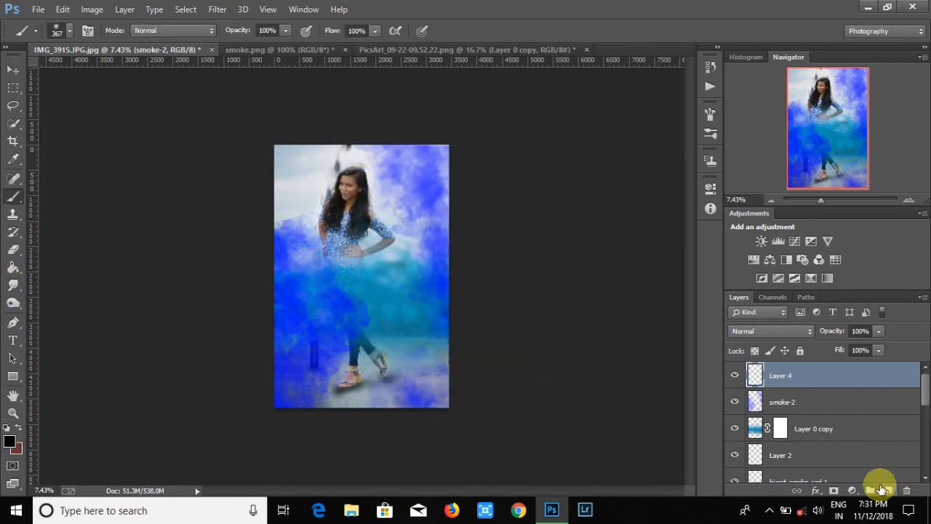
Load the Smoke Bomb Brush Pack and choose the 2376 px smoke brush
right_click(306, 211)
scroll(424, 340, "down", 3)
scroll(424, 342, "down", 2)
left_click(479, 224)
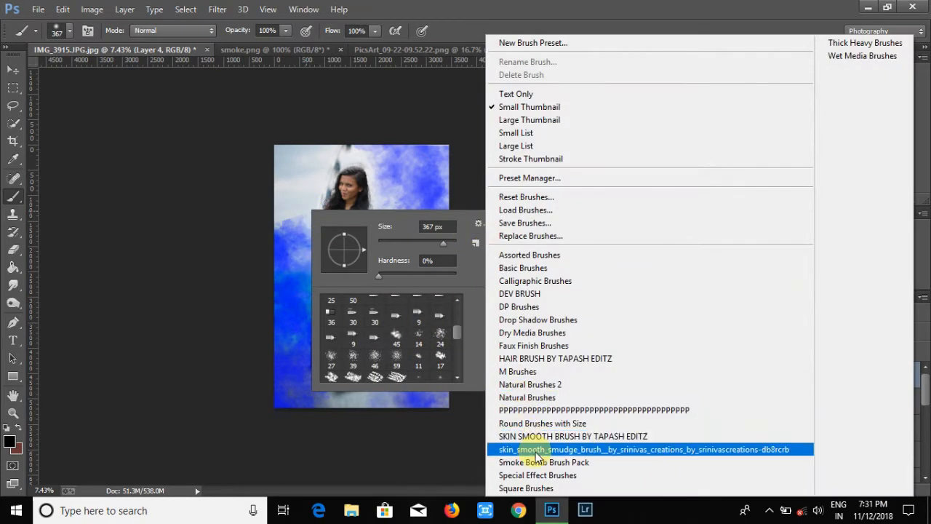
left_click(536, 466)
left_click(513, 200)
scroll(425, 357, "down", 3)
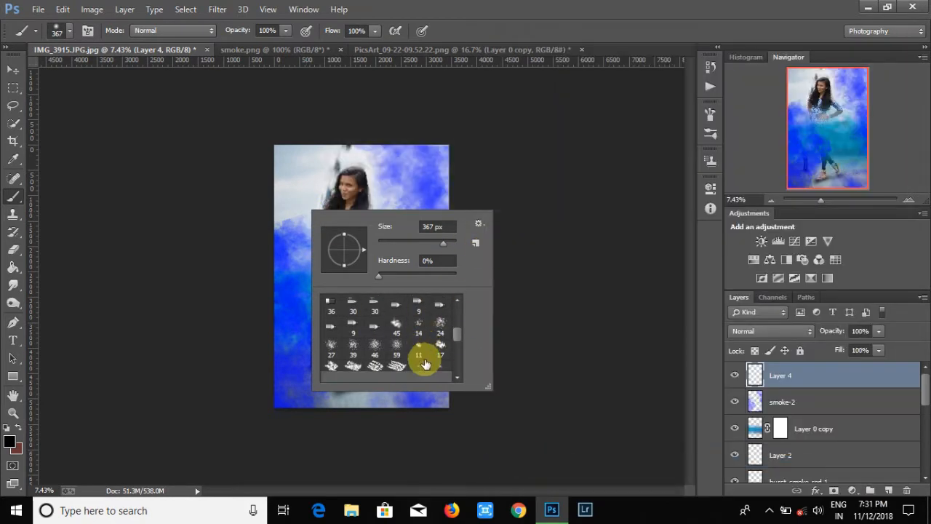
scroll(425, 357, "up", 5)
left_click_drag(460, 322, 458, 368)
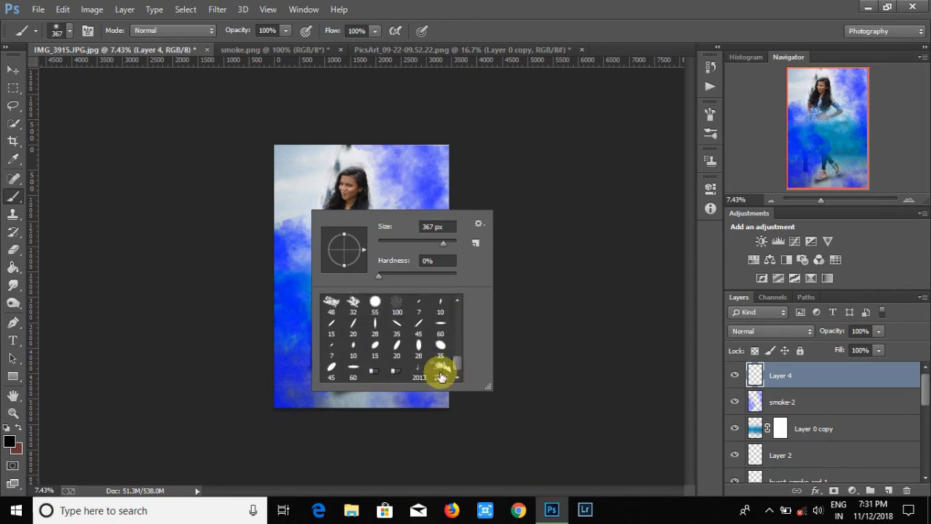
left_click(441, 373)
Try stamping black smoke at several spots across the lower canvas, and undo the stamps
left_click(284, 287)
left_click(394, 334)
left_click(432, 397)
left_click(355, 392)
key("ctrl+z")
key("ctrl+alt+z")
key("ctrl+alt+z")
key("ctrl+alt+z")
Move the burst_smoke_red.1 layer above Layer 0 copy, and lower the smoke can to the canvas's bottom edge
scroll(769, 437, "down", 4)
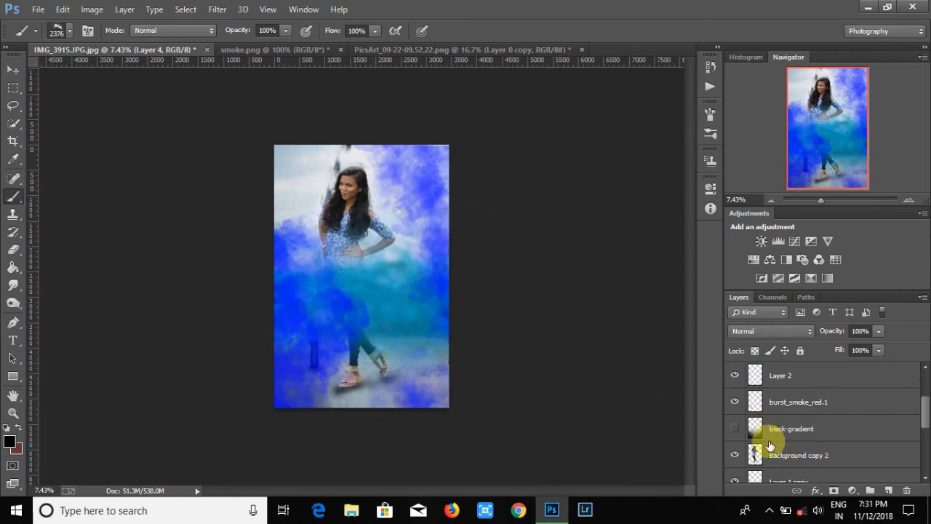
left_click(771, 456)
scroll(757, 436, "up", 2)
left_click(754, 428)
left_click(13, 69)
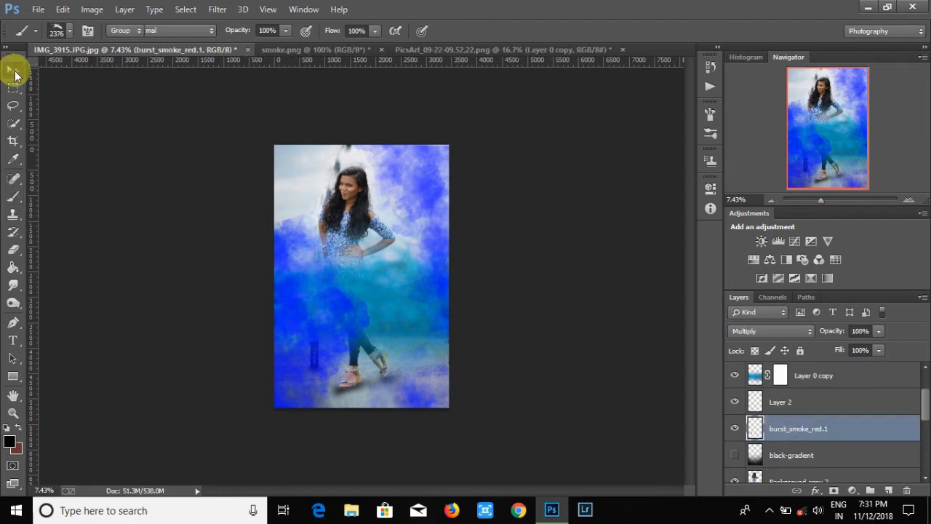
key("ctrl+t")
left_click(594, 31)
left_click_drag(798, 428, 779, 371)
left_click_drag(316, 345, 328, 391)
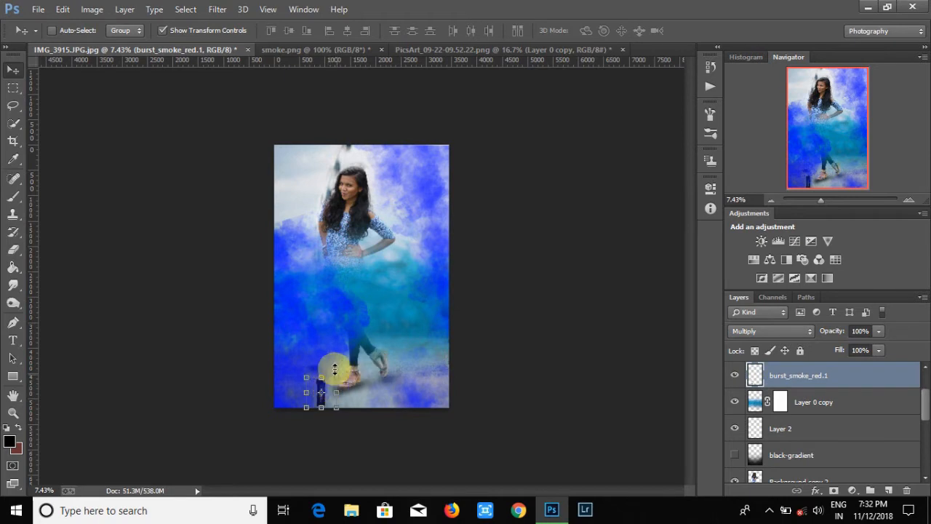
Move the burst_smoke_red.1 layer above Layer 4 to the top of the layer stack
left_click_drag(851, 386, 808, 434)
scroll(806, 429, "down", 1)
scroll(805, 428, "up", 2)
left_click_drag(799, 471, 788, 393)
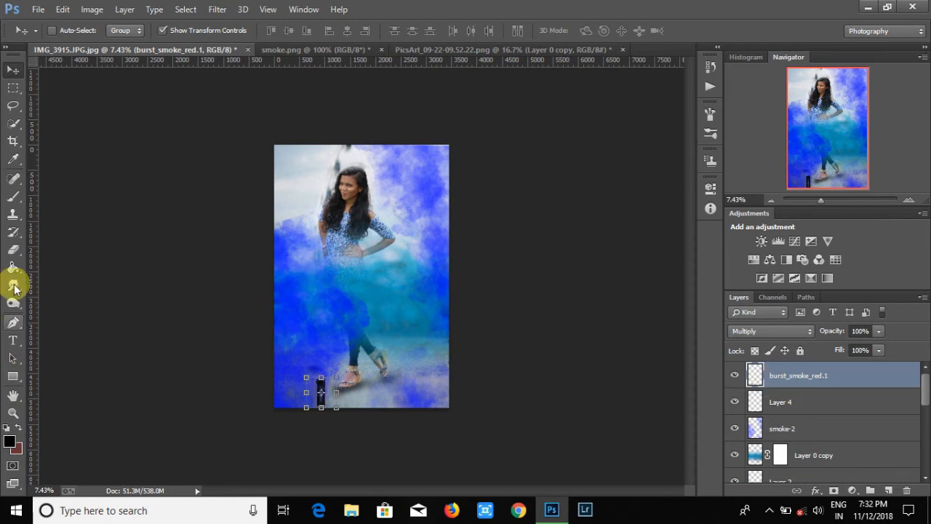
Stamp black smoke on Layer 4 and rotate it about 71 degrees, positioned to rise from the smoke can
left_click(13, 196)
left_click(782, 401)
left_click(13, 69)
left_click_drag(384, 318, 464, 502)
mouse_move(352, 276)
left_mouse_down()
mouse_move(381, 285)
mouse_move(339, 284)
left_mouse_up()
left_click_drag(327, 384, 326, 336)
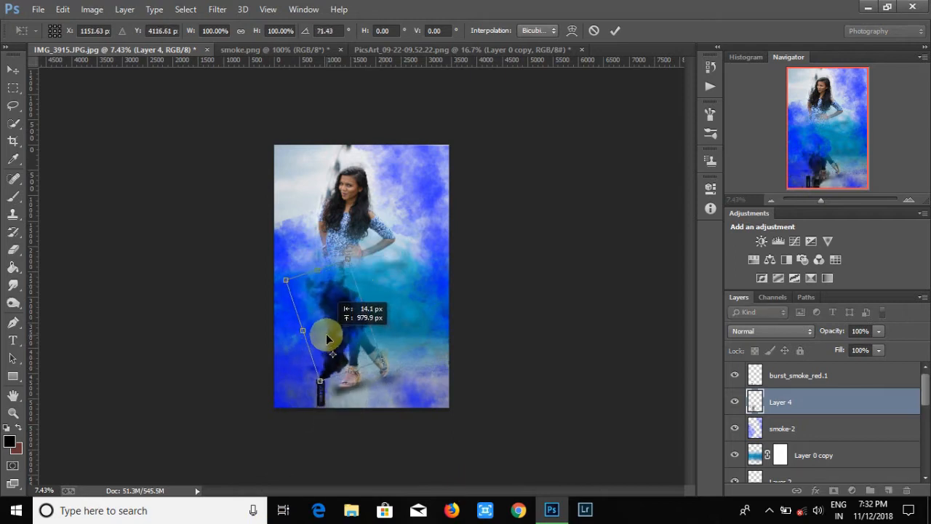
left_click(615, 30)
left_click(13, 249)
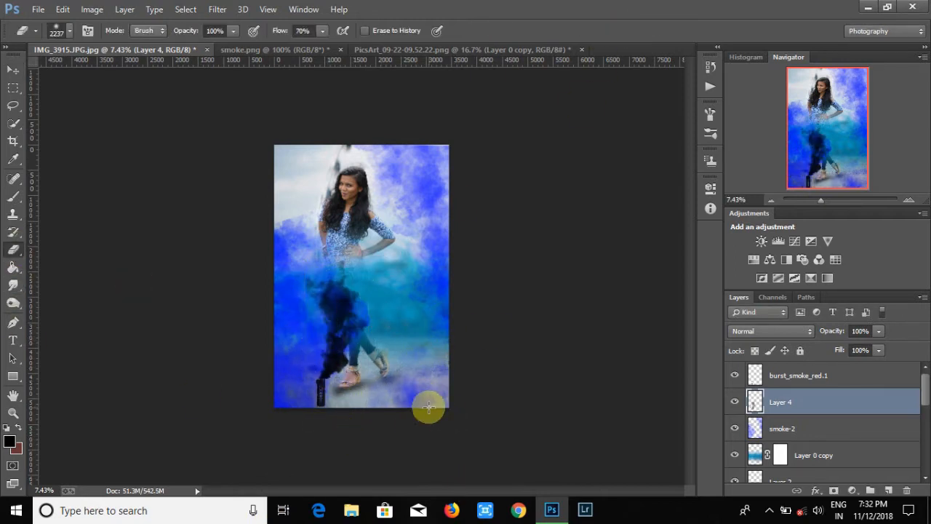
left_click(13, 197)
Duplicate the burst_smoke_red.1 layer and move the copied can to the canvas's bottom-right corner
right_click(837, 375)
left_click(553, 119)
left_click(574, 154)
left_click(18, 75)
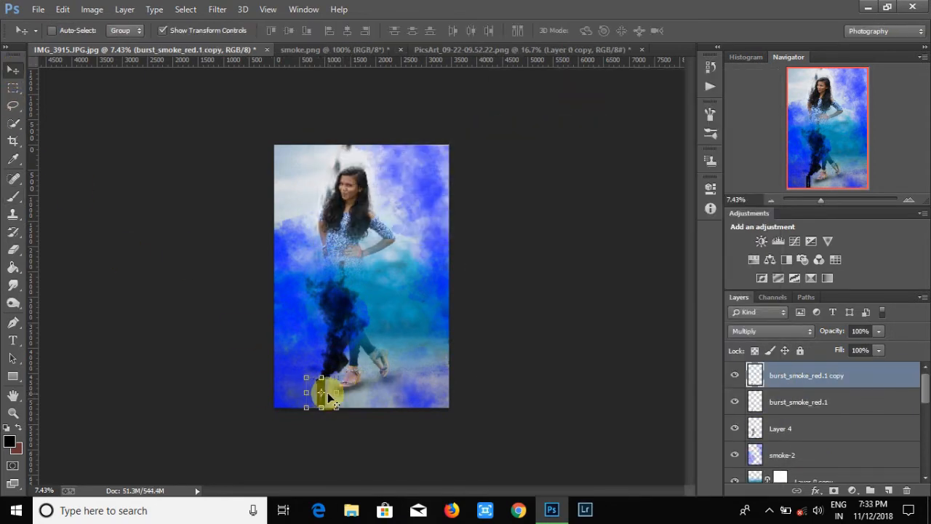
key("ctrl+t")
left_click_drag(322, 384, 439, 394)
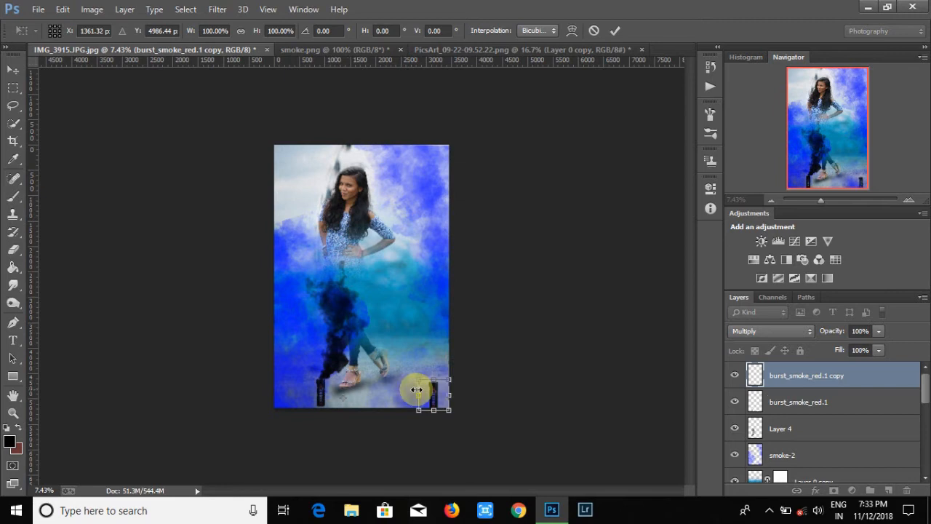
left_click(615, 31)
Move the original smoke can to the canvas's bottom-left corner
left_click(811, 401)
left_click_drag(324, 393, 287, 394)
left_click(615, 30)
mouse_move(340, 341)
left_mouse_down()
mouse_move(337, 350)
mouse_move(324, 330)
mouse_move(350, 332)
left_mouse_up()
Nudge the copied smoke can closer to the canvas's right edge
left_click(836, 375)
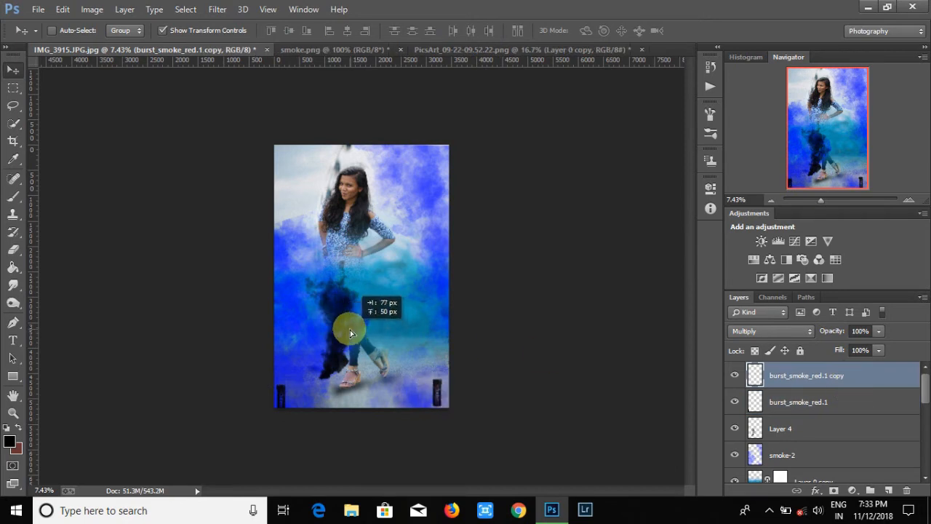
key("shift+Left")
key("shift+Left")
key("shift+Left")
key("shift+Left")
key("shift+Left")
key("shift+Left")
key("shift+Left")
key("shift+Left")
key("shift+Left")
key("shift+Left")
key("shift+Left")
key("shift+Left")
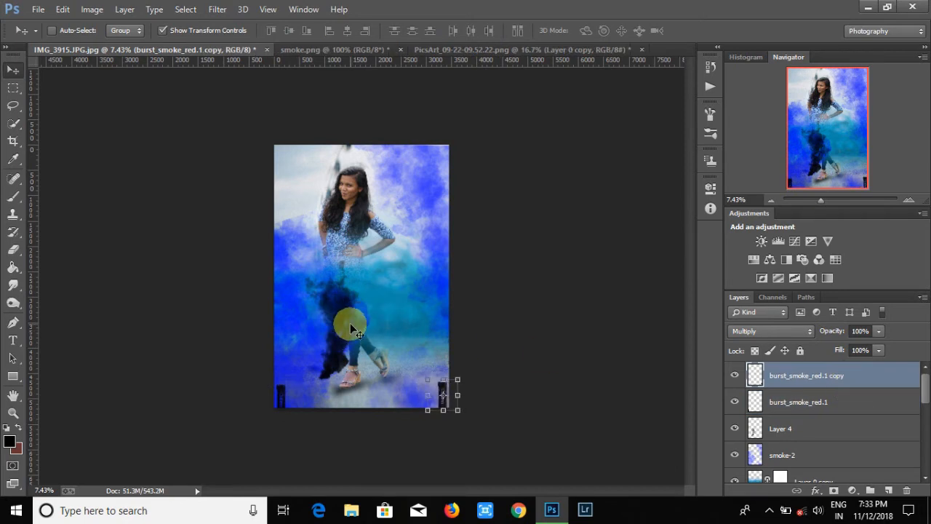
Move the Layer 4 smoke over the left can, and stamp more black smoke across the middle and right of the canvas
left_click(801, 428)
left_click_drag(354, 332, 316, 313)
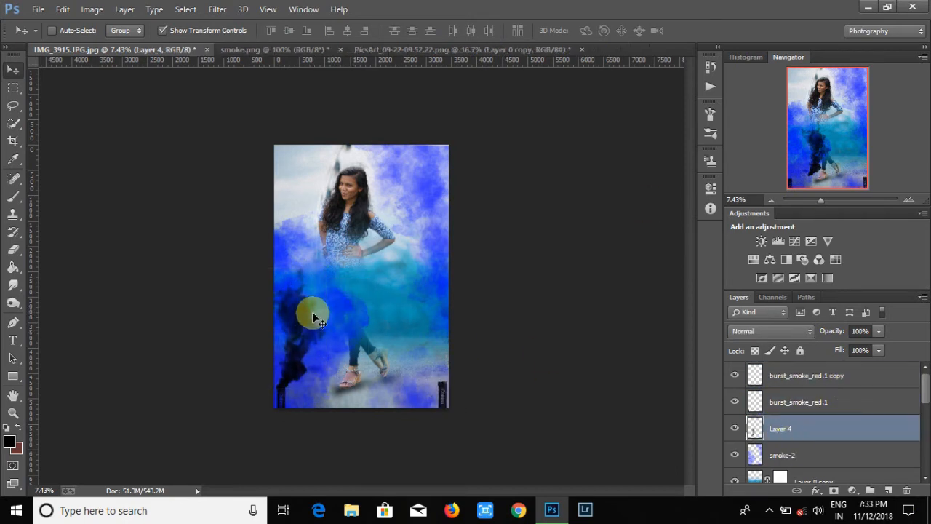
left_click(13, 196)
mouse_move(392, 277)
left_mouse_down()
mouse_move(357, 312)
mouse_move(380, 357)
mouse_move(339, 368)
mouse_move(416, 370)
mouse_move(405, 322)
mouse_move(440, 278)
left_mouse_up()
left_click(358, 290)
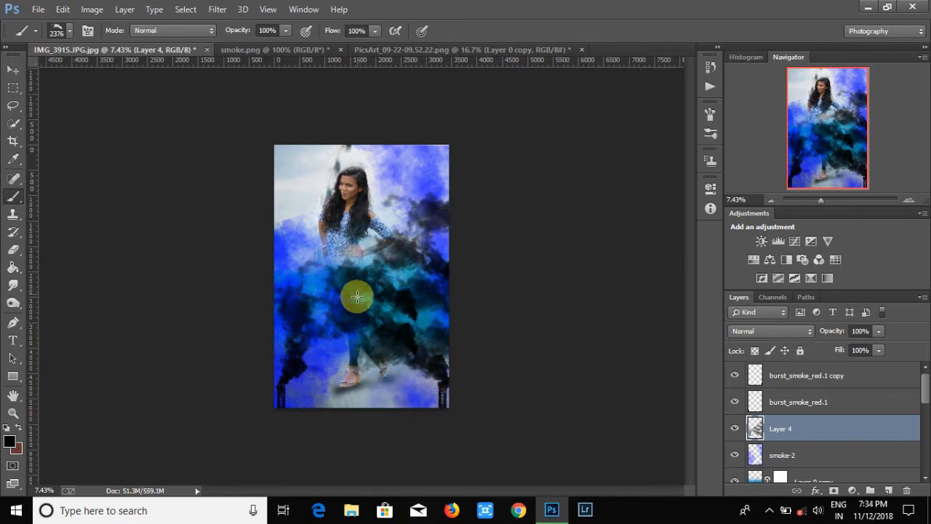
Enlarge the Layer 4 smoke to 139.87% width and 156.16% height
left_click(13, 70)
mouse_move(451, 389)
left_mouse_down()
mouse_move(526, 500)
mouse_move(396, 325)
left_mouse_up()
left_click(615, 31)
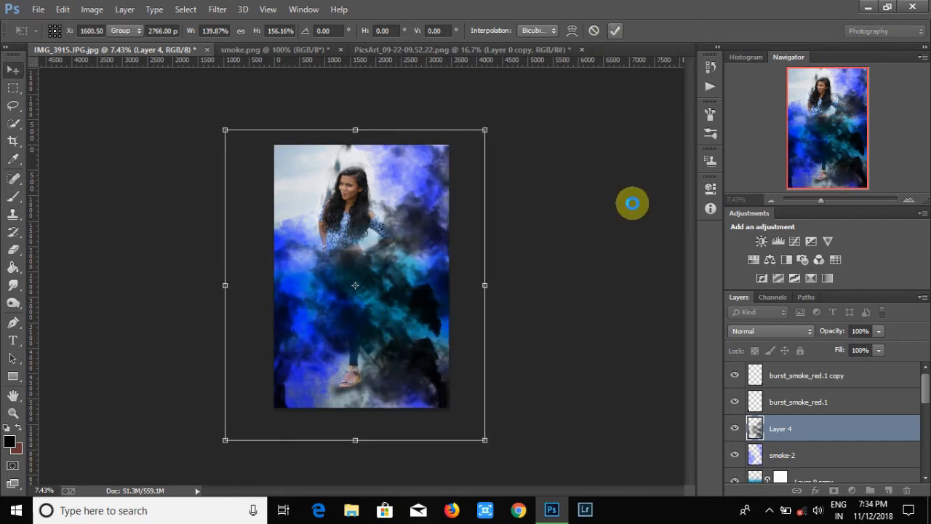
Move the burst_smoke_red.1 layer above its copy, and stamp black smoke on it over the lower canvas
mouse_move(772, 402)
left_mouse_down()
mouse_move(779, 369)
mouse_move(774, 439)
mouse_move(776, 381)
left_mouse_up()
left_click(13, 249)
left_click(13, 196)
mouse_move(323, 380)
left_mouse_down()
mouse_move(387, 398)
mouse_move(382, 404)
mouse_move(337, 360)
mouse_move(315, 370)
mouse_move(321, 386)
mouse_move(352, 403)
mouse_move(425, 378)
mouse_move(308, 322)
mouse_move(301, 400)
mouse_move(456, 343)
mouse_move(445, 356)
mouse_move(366, 301)
left_mouse_up()
Try a Camera Raw temperature of -46 on the burst_smoke_red.1 layer
left_click(218, 10)
key("Escape")
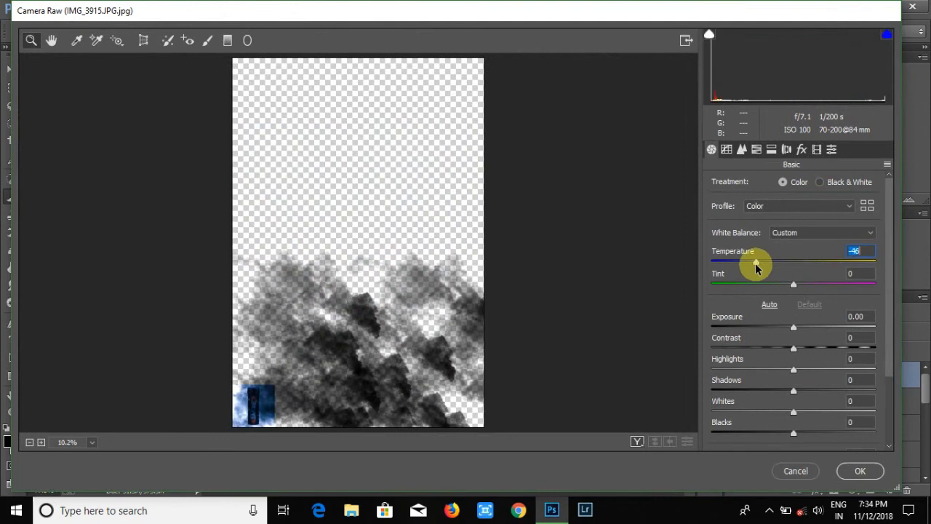
left_click(798, 474)
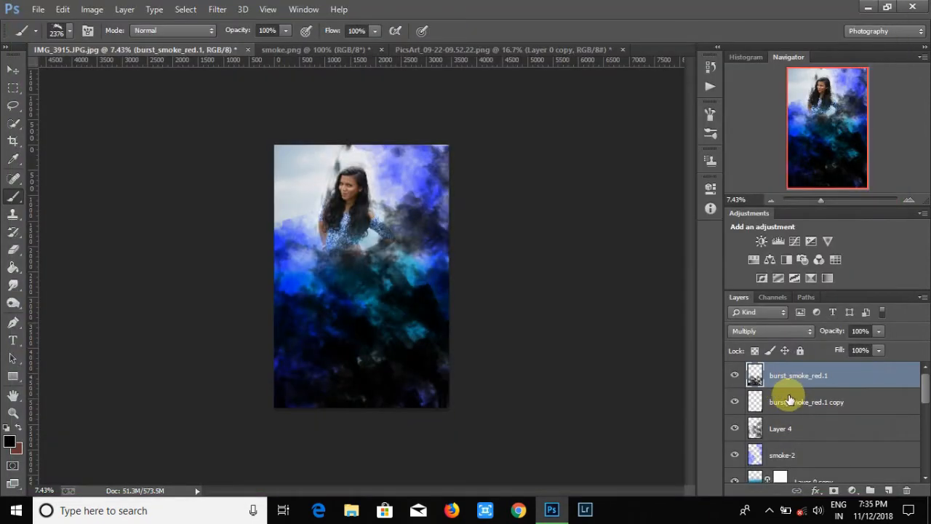
Undo the lower-canvas smoke stamps, the burst_smoke_red.1 reordering and the Layer 4 enlargement
key("ctrl+alt+z")
key("ctrl+alt+z")
key("ctrl+alt+z")
key("ctrl+alt+z")
key("ctrl+alt+z")
key("ctrl+alt+z")
key("ctrl+alt+z")
key("ctrl+alt+z")
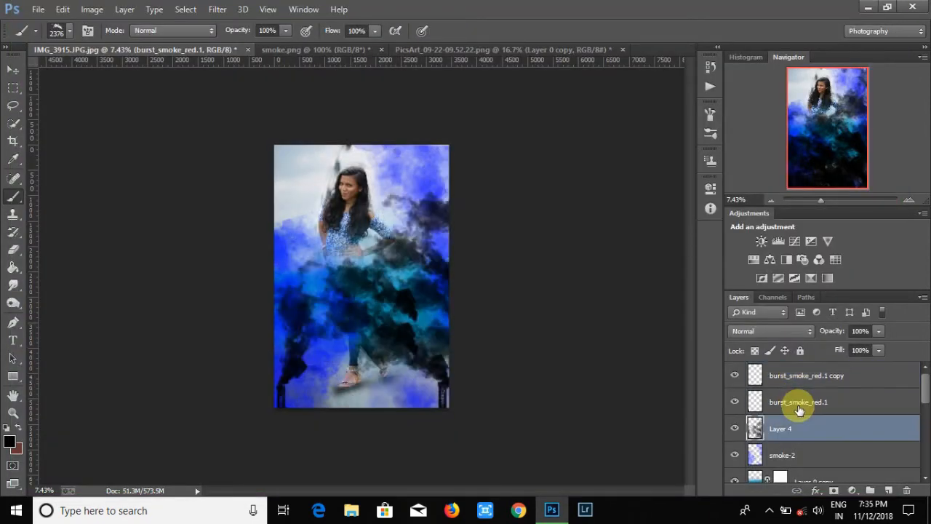
Add a new layer above Layer 4 and stamp black smoke on it along the ground around the woman's feet
left_click(889, 492)
left_click(379, 387)
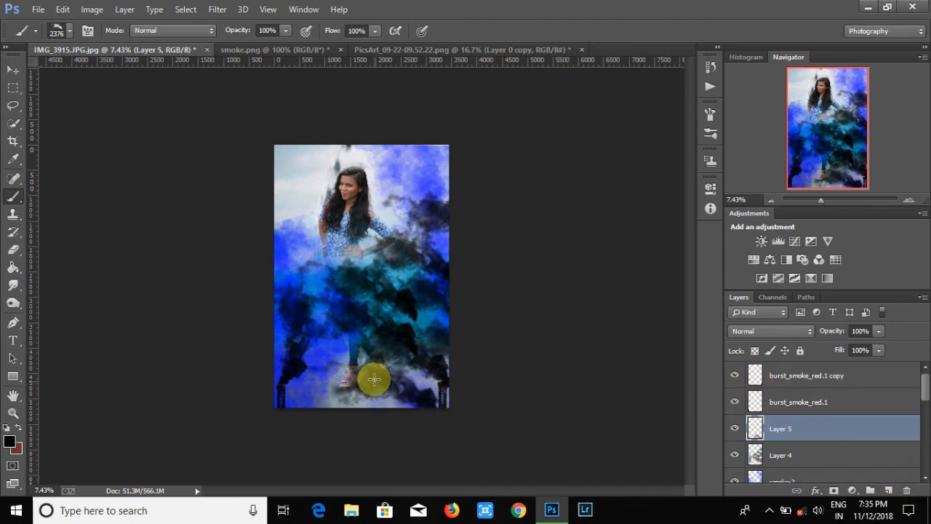
left_click(319, 389)
Rotate the ground smoke by -2.84 degrees and shift it down over the bottom edge
left_click(11, 70)
mouse_move(451, 359)
left_mouse_down()
mouse_move(254, 483)
mouse_move(449, 354)
left_mouse_up()
left_click_drag(392, 388, 396, 398)
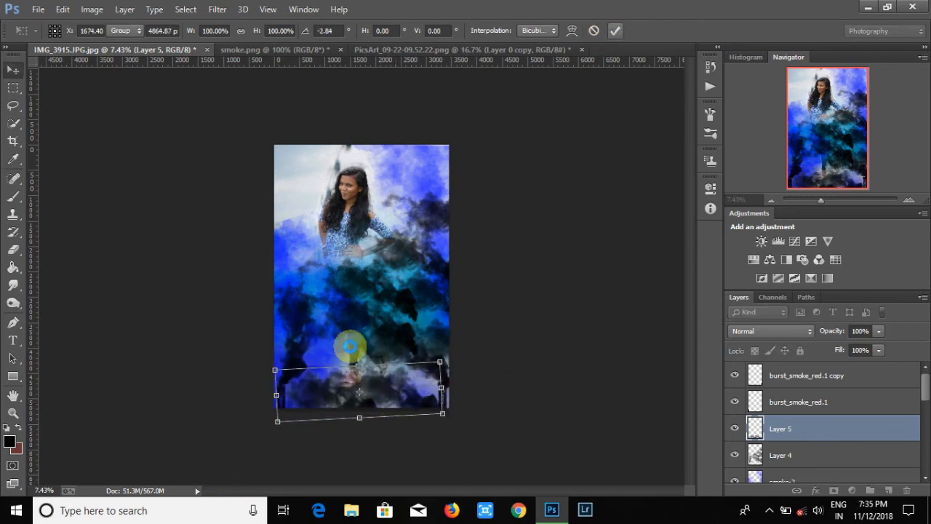
key("Return")
Add a new layer above Layer 5 and stamp black smoke on it along the ground with the 2376 px smoke brush
left_click(888, 491)
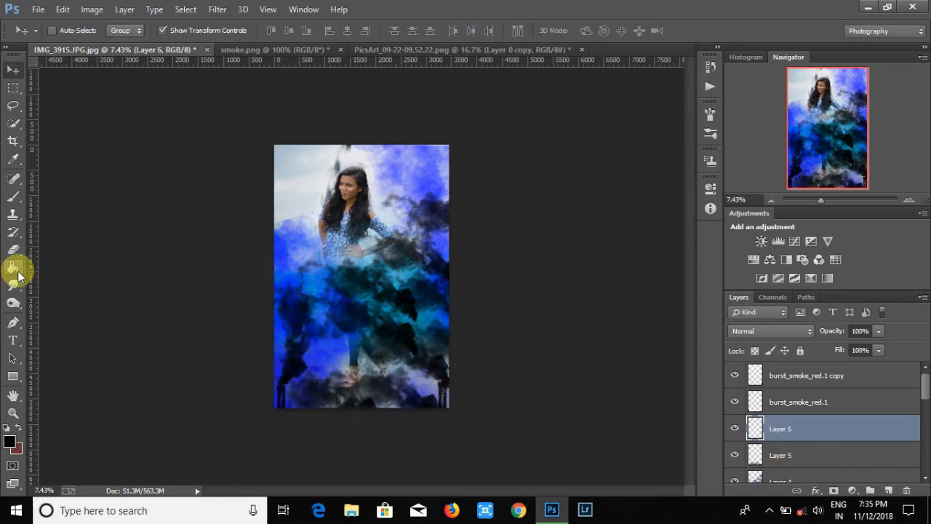
left_click(13, 197)
right_click(444, 317)
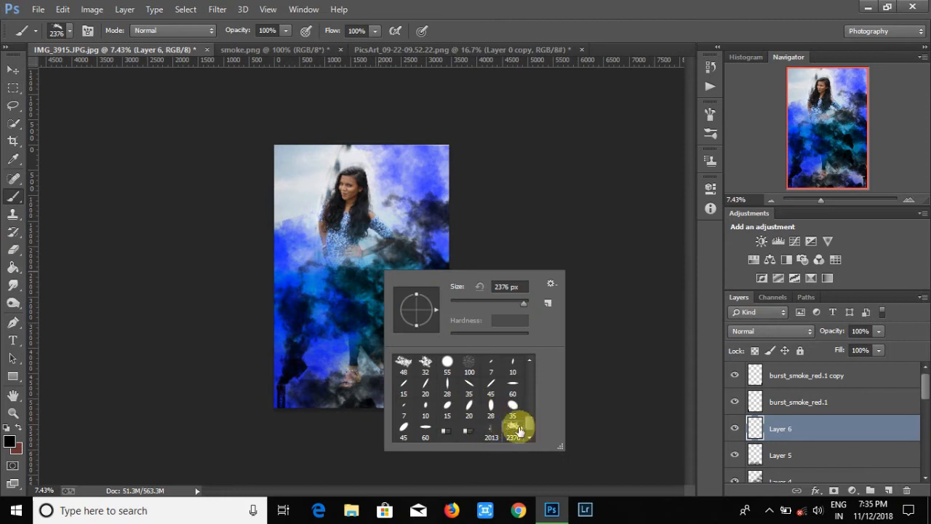
left_click(529, 251)
left_click(335, 355)
right_click(390, 276)
left_click(418, 331)
left_click(335, 365)
left_click(413, 378)
left_click(383, 367)
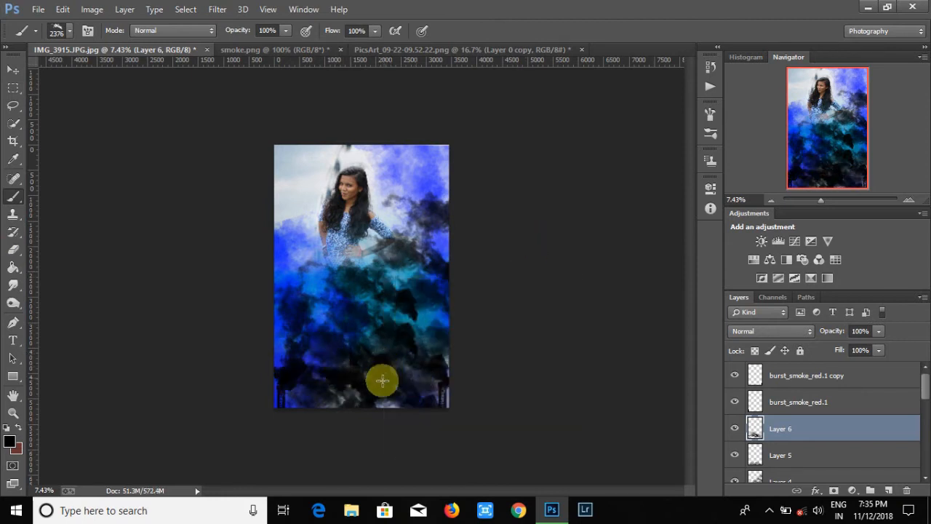
Stamp more black smoke on Layer 6 across the woman's legs and both sides of the lower canvas
left_click(330, 313)
left_click(315, 281)
left_click(430, 323)
left_click(387, 312)
left_click(305, 361)
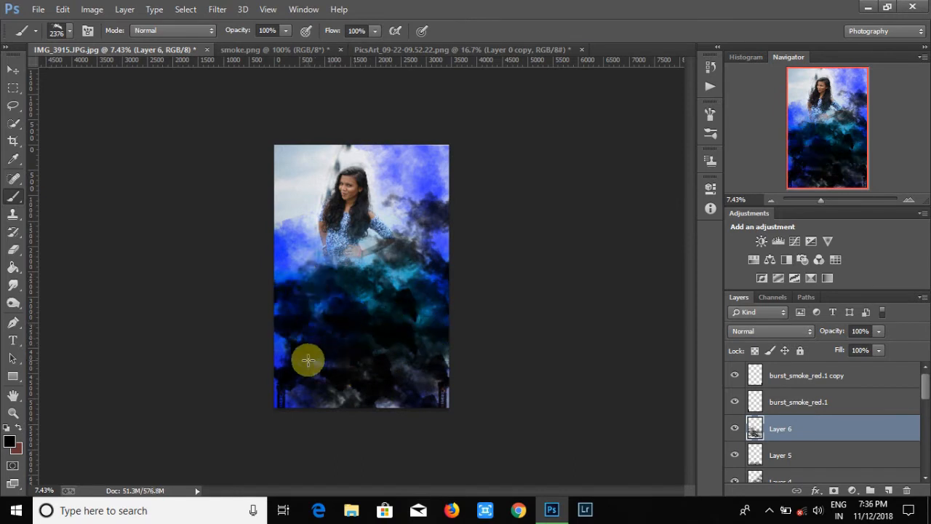
Erase the black smoke on Layer 6 around the woman's lower legs, reducing the eraser from 2237 to 472 px
left_click(13, 250)
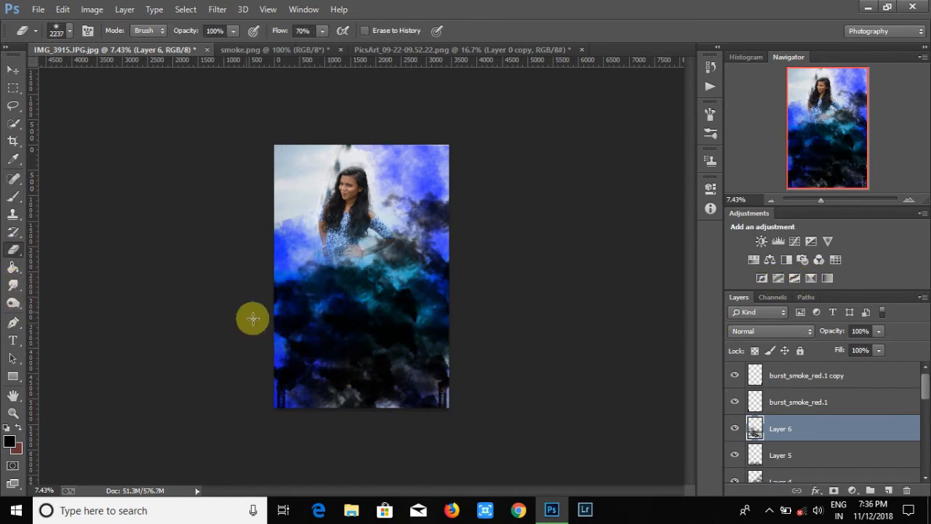
left_click(360, 356)
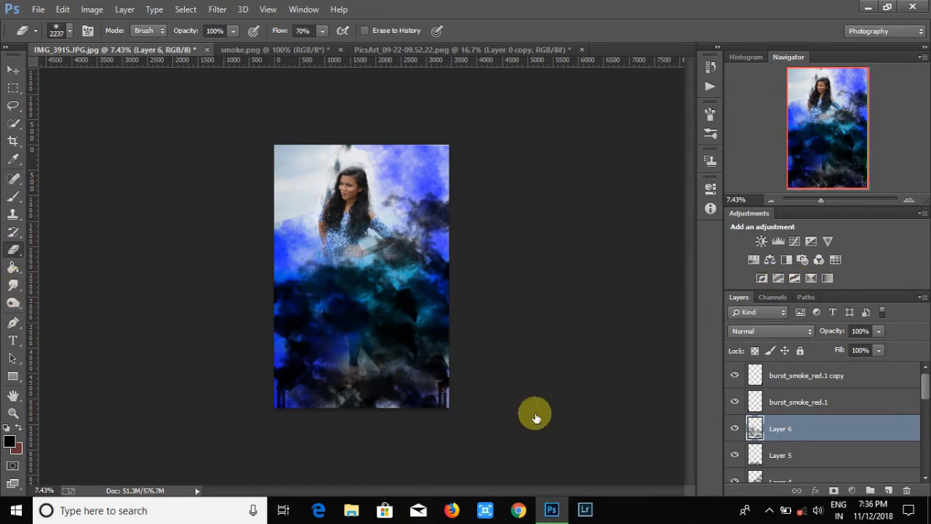
right_click(459, 360)
left_click(337, 353)
right_click(367, 347)
left_click(482, 347)
left_click(347, 345)
right_click(381, 344)
left_click(498, 349)
left_click(360, 345)
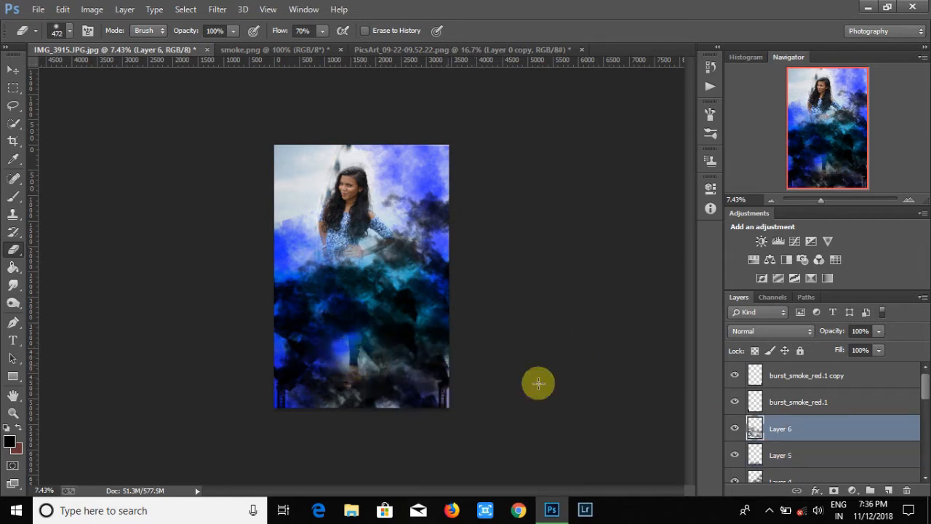
Erase the smoke over the woman's lower legs on Layer 4, smoke-2 and Layer 0 copy
key("alt+bracketleft")
key("alt+bracketleft")
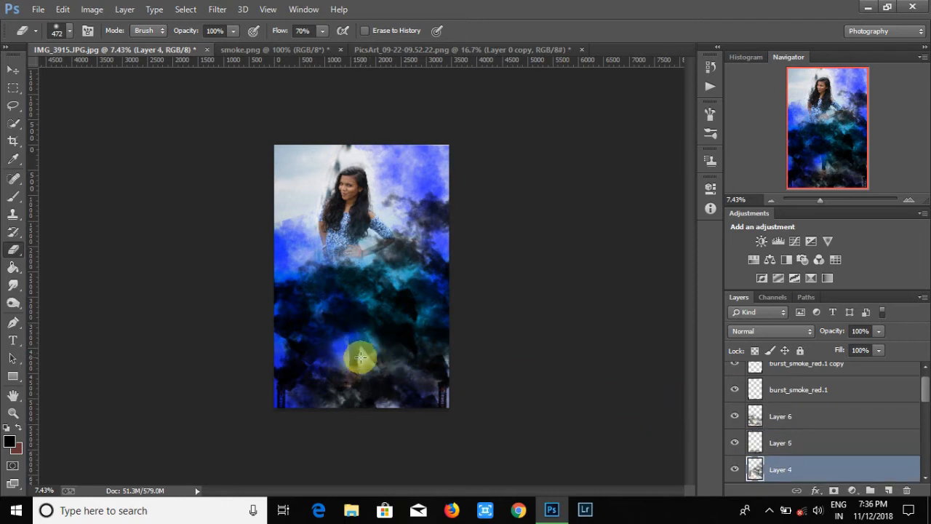
scroll(761, 429, "down", 3)
left_click(755, 421)
left_click(363, 347)
left_click(761, 441)
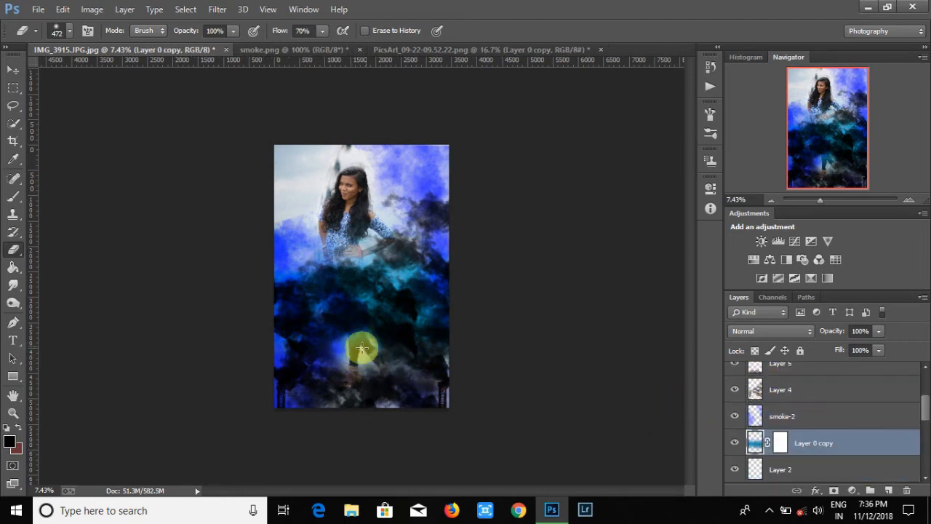
Add a new layer above Layer 6 and stamp black smoke on it across the ground with the 2376 px brush
left_click(13, 195)
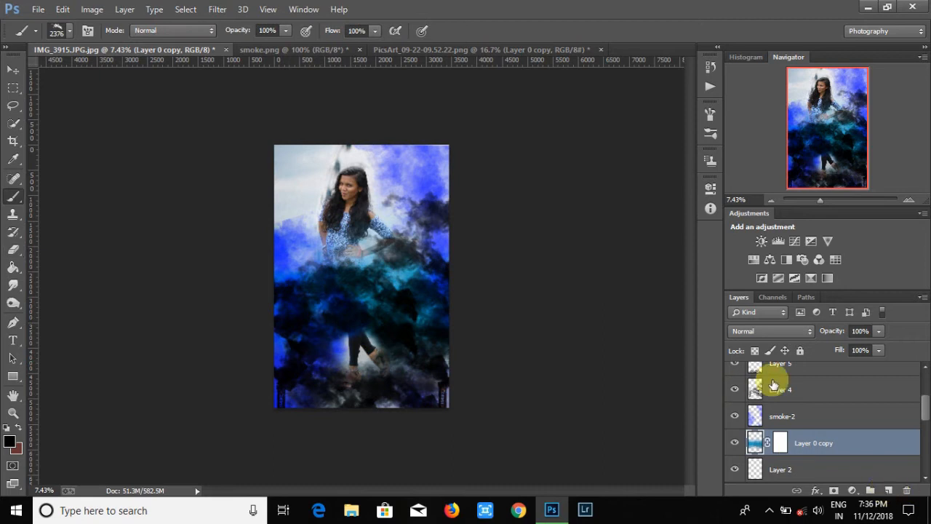
scroll(774, 386, "up", 4)
left_click(804, 428)
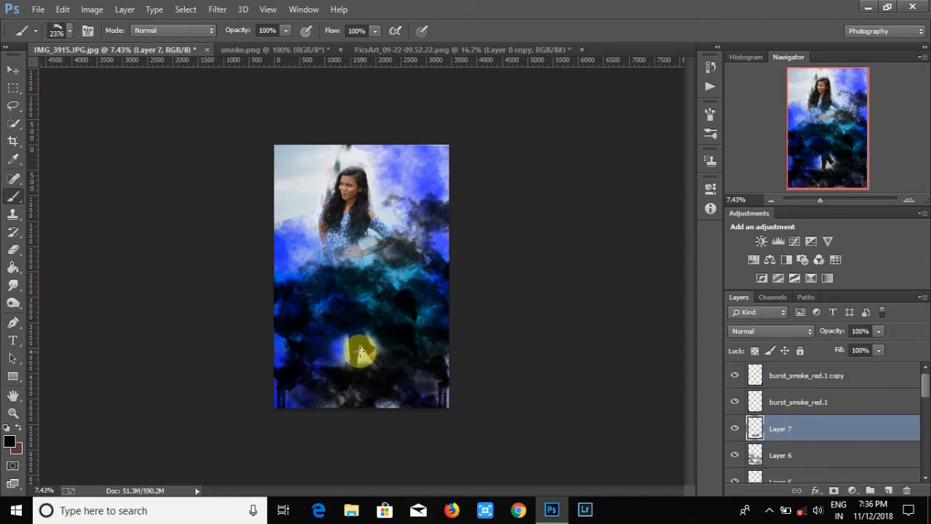
left_click(217, 9)
left_click(663, 200)
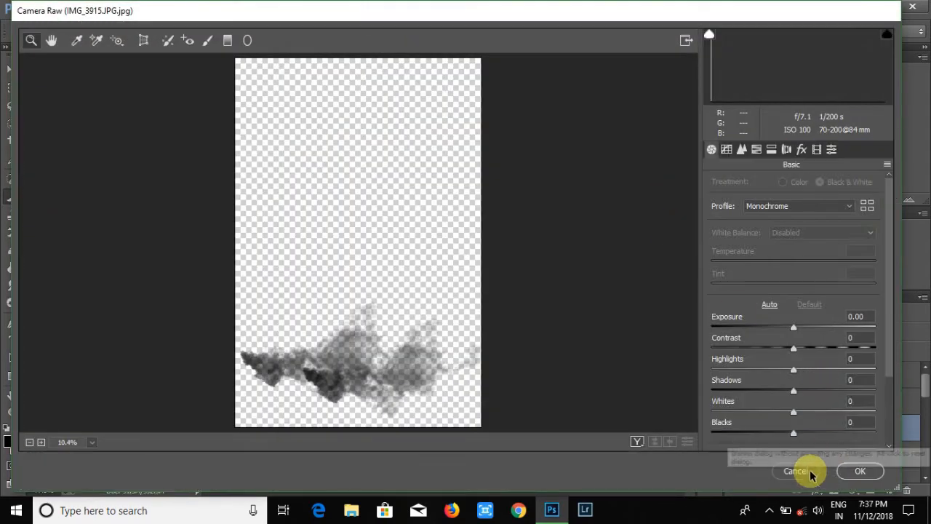
left_click(807, 470)
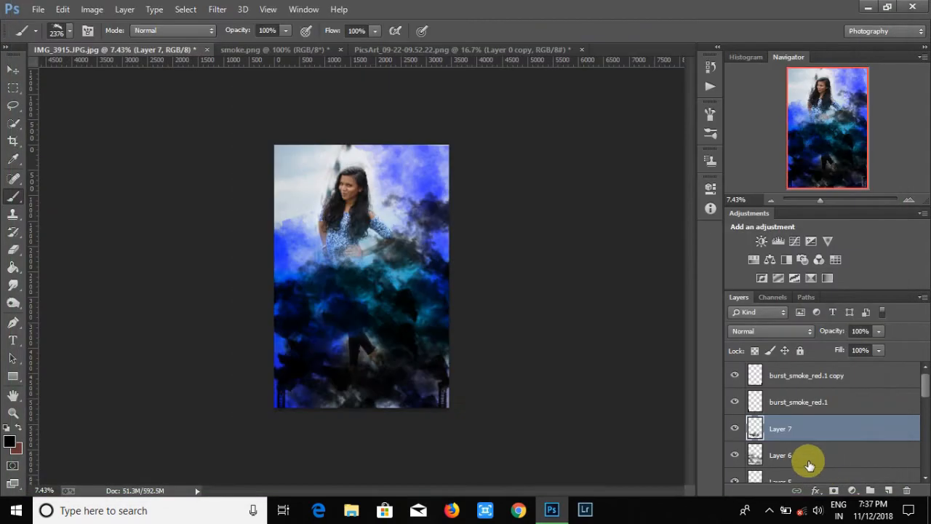
left_click(804, 456)
left_click(217, 9)
left_click(537, 251)
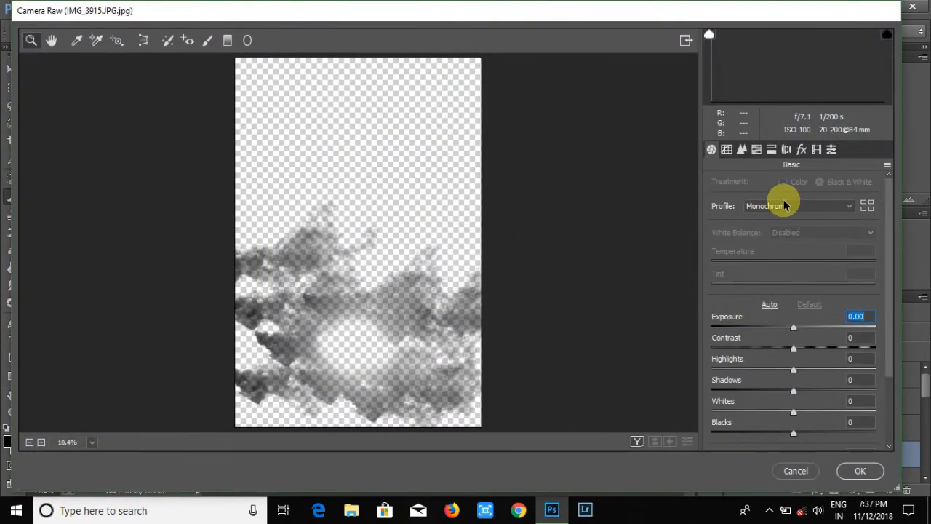
left_click(784, 206)
left_click(773, 231)
left_click(757, 149)
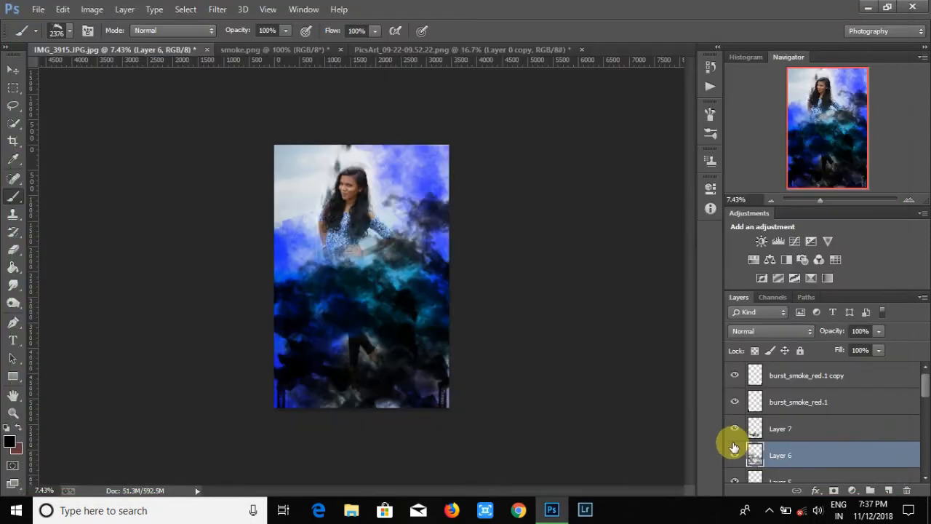
Delete the black smoke layers Layer 7, Layer 6, Layer 5 and Layer 4
left_click(755, 434)
left_click(735, 438)
scroll(771, 444, "down", 3)
left_click(805, 469)
left_click(776, 400)
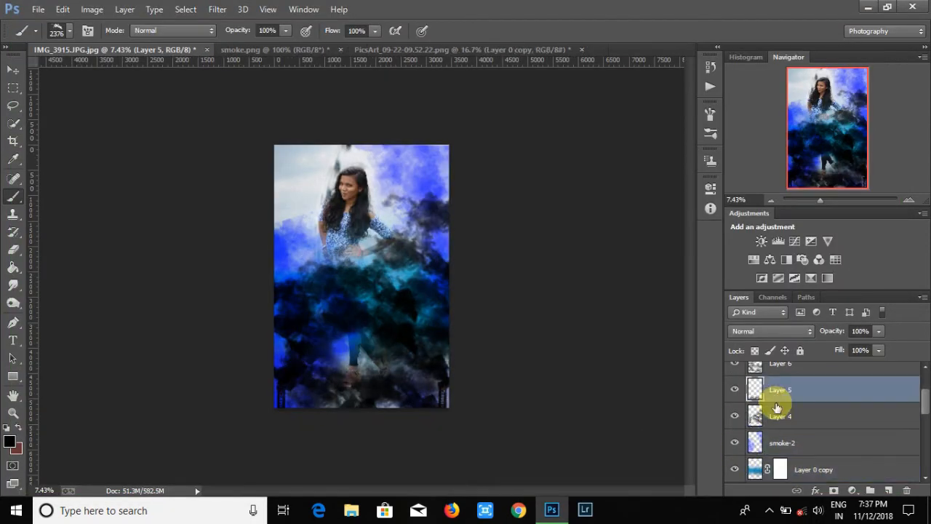
right_click(776, 412)
left_click(537, 134)
right_click(772, 390)
left_click(535, 129)
left_click(408, 201)
scroll(780, 411, "up", 2)
left_click(784, 390)
right_click(773, 410)
left_click(539, 125)
left_click(405, 199)
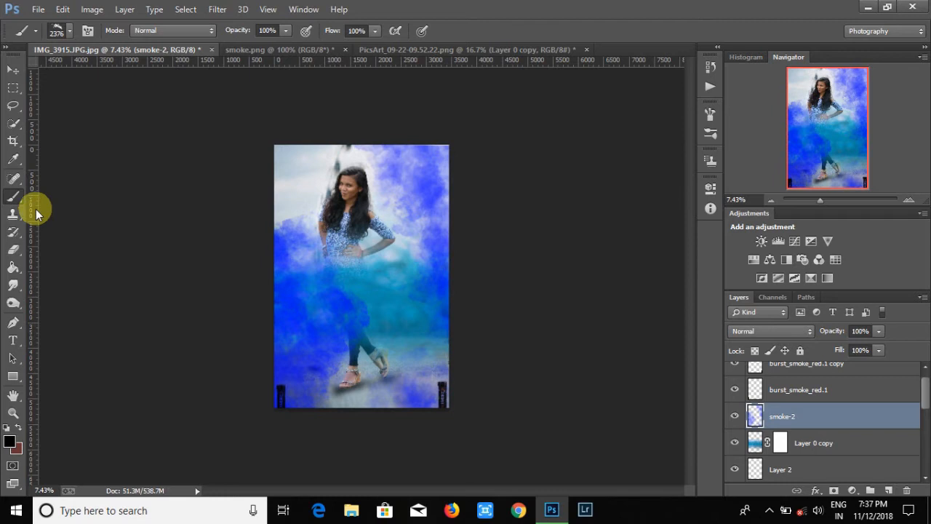
In Camera Raw on smoke-2, set temperature to -39, greens hue to +100, aquas hue to +48, and shift blues hue toward aqua
left_click(216, 8)
left_click(351, 121)
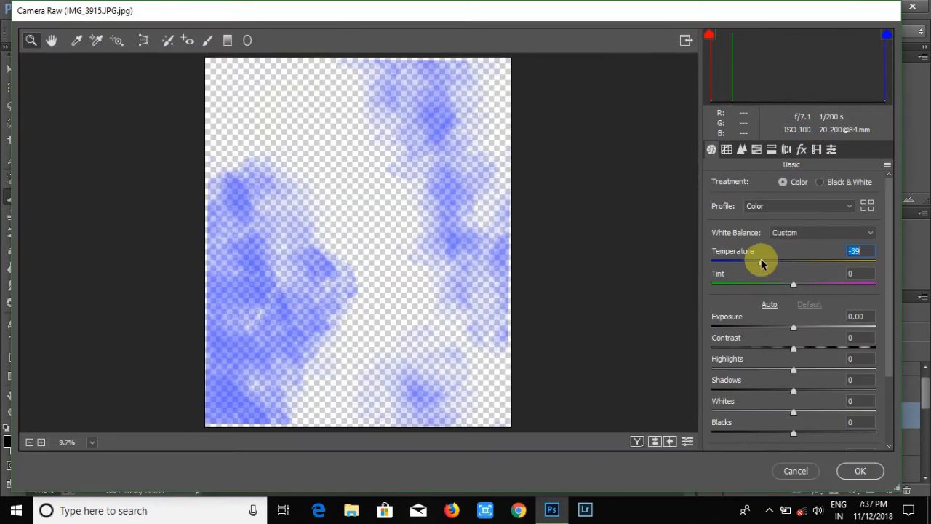
left_click(756, 149)
left_click(717, 183)
left_click_drag(798, 296, 879, 296)
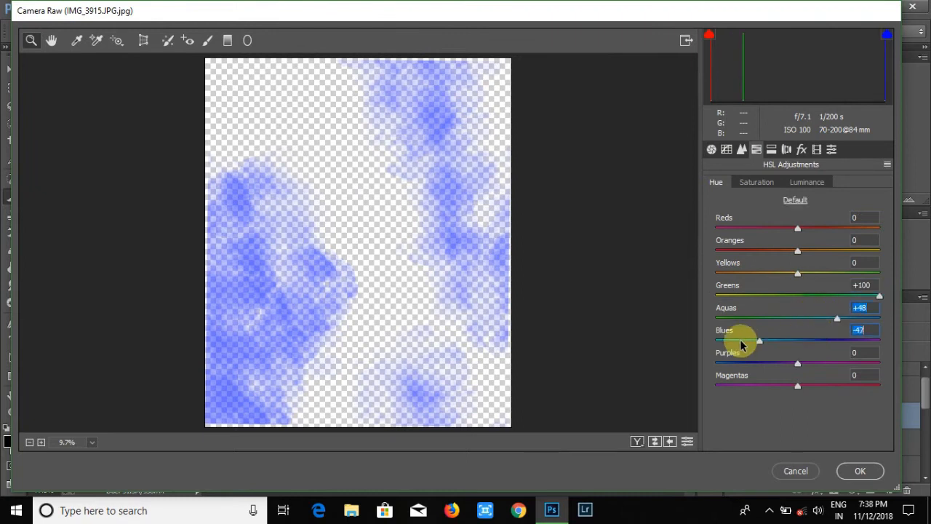
left_click_drag(740, 340, 753, 342)
Raise the aquas and blues saturation close to maximum and apply the Camera Raw filter to smoke-2
left_click(752, 181)
left_click_drag(798, 318, 876, 318)
left_click_drag(798, 340, 878, 340)
left_click(859, 470)
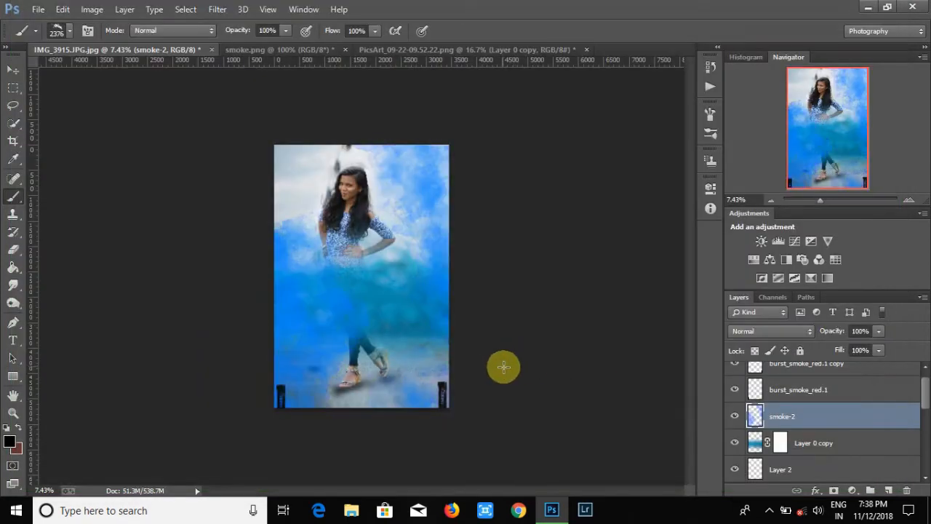
Duplicate Layer 0 copy and move the duplicate down to cover the woman's legs with blue smoke
left_click(822, 441)
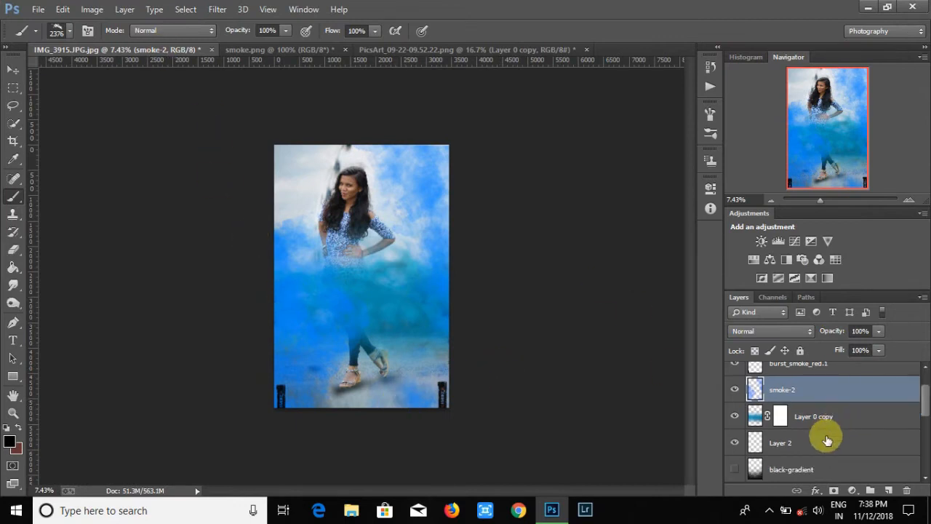
right_click(822, 439)
left_click(564, 133)
left_click(593, 154)
left_click(12, 69)
left_click_drag(366, 252, 384, 324)
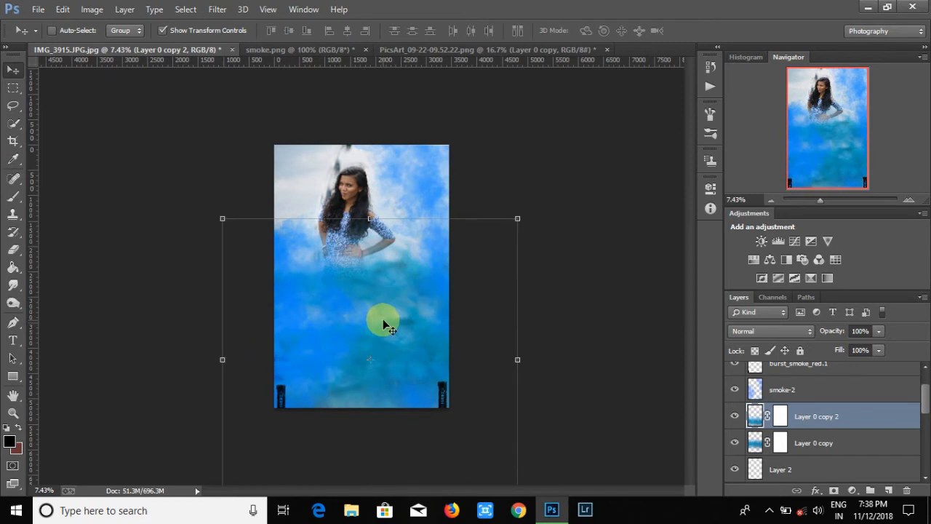
Delete the two smoke can layers, burst_smoke_red.1 copy and burst_smoke_red.1
scroll(792, 394, "up", 2)
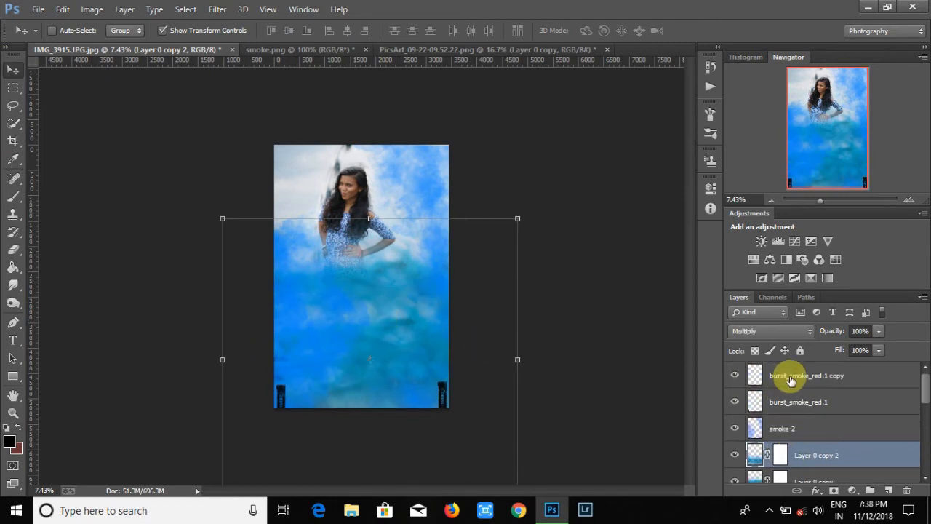
right_click(790, 377)
left_click(557, 136)
key("Return")
right_click(790, 378)
left_click(539, 135)
key("Return")
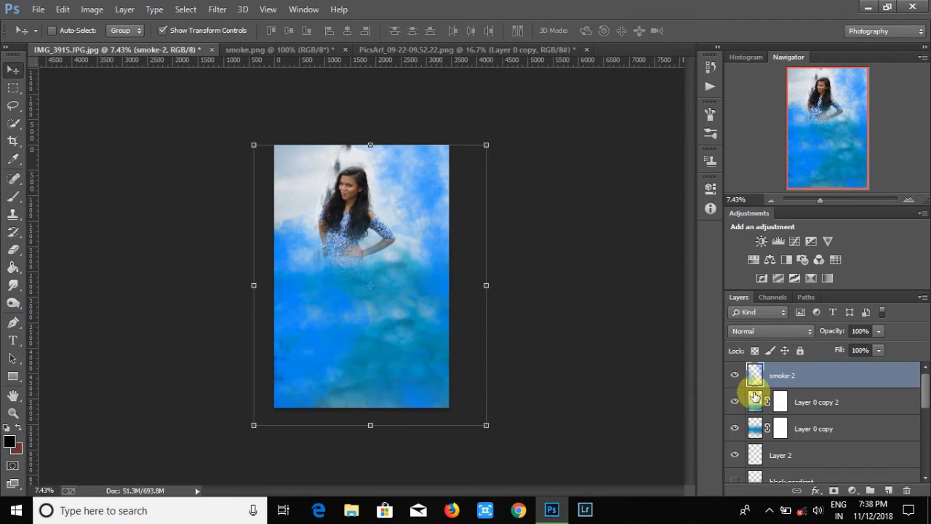
key("Delete")
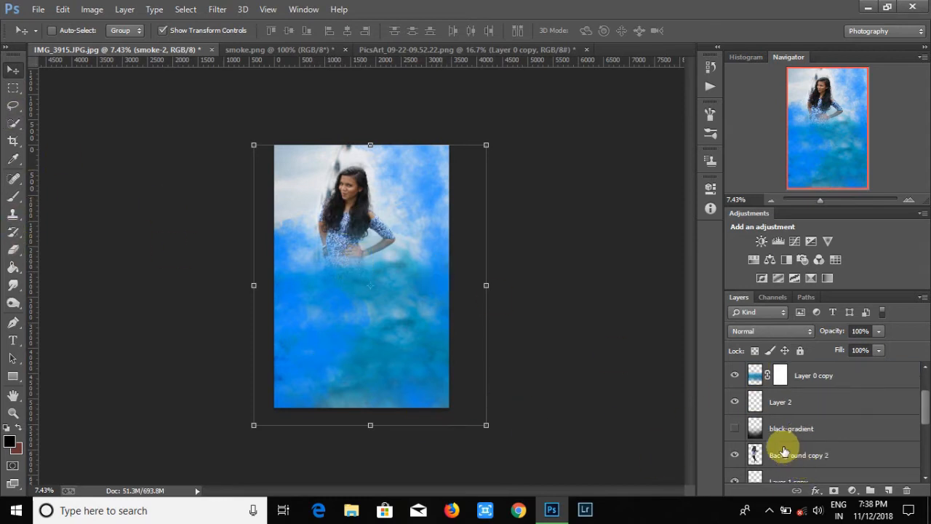
Duplicate Layer 0 copy 2, shift the duplicate slightly left and down, and duplicate the shifted layer once more
right_click(757, 373)
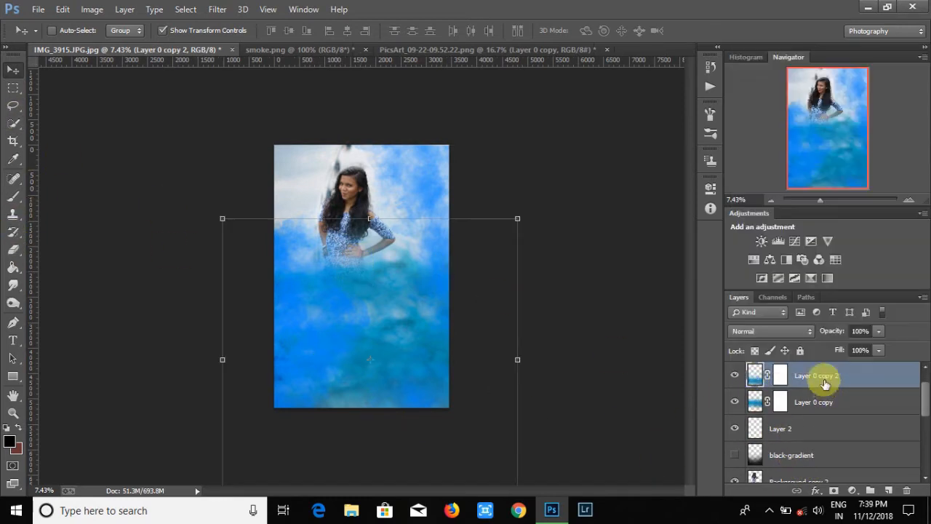
right_click(825, 382)
left_click(558, 121)
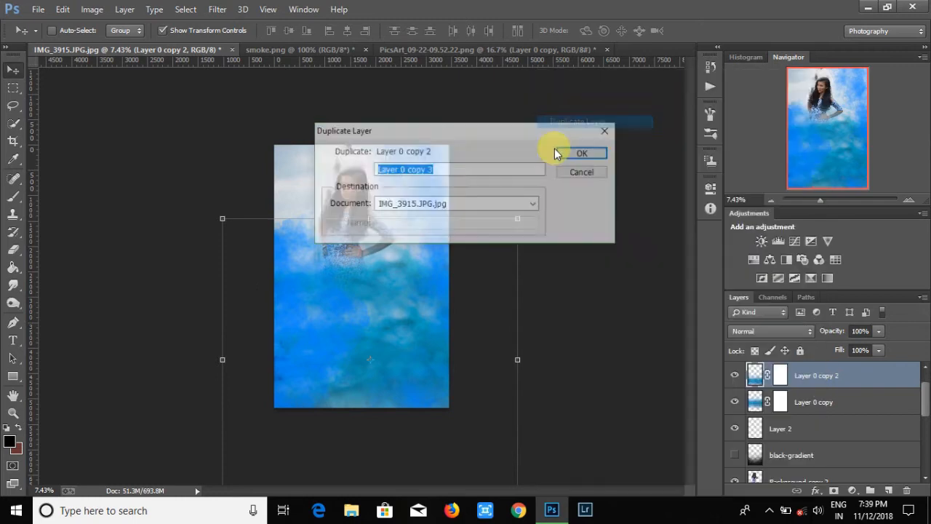
key("Return")
left_click_drag(448, 298, 388, 325)
right_click(825, 375)
left_click(579, 121)
key("Return")
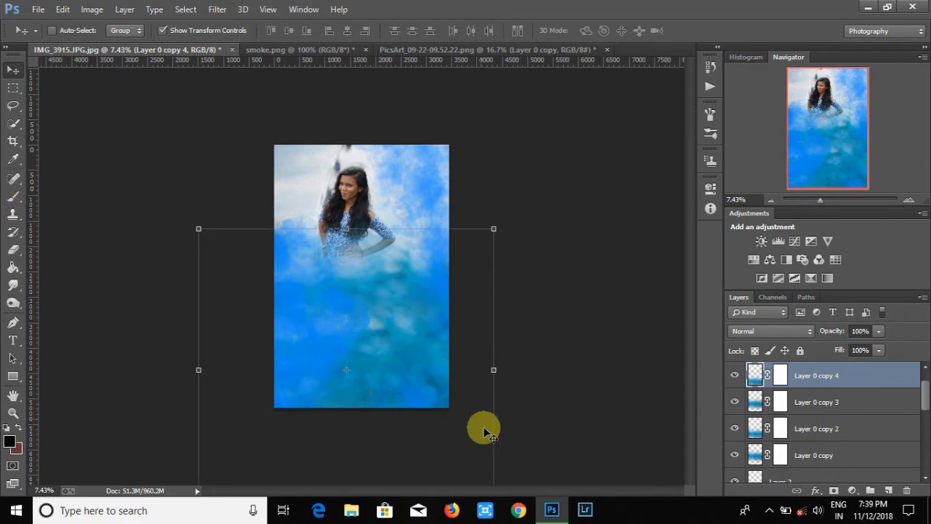
left_click(769, 510)
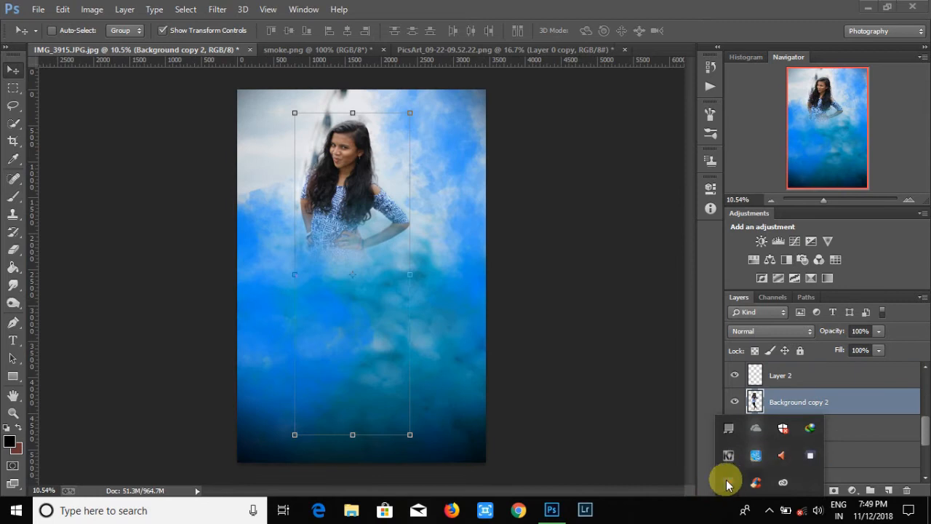
left_click(656, 375)
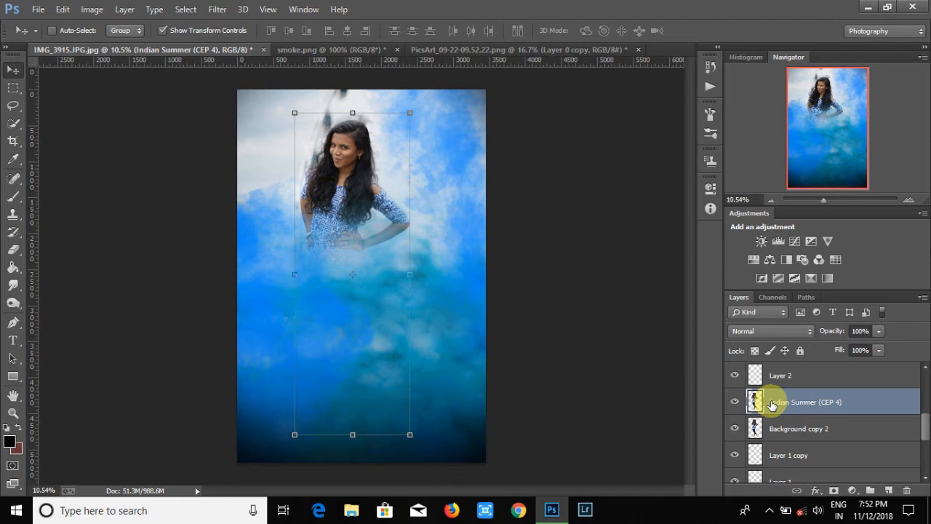
scroll(751, 428, "down", 2)
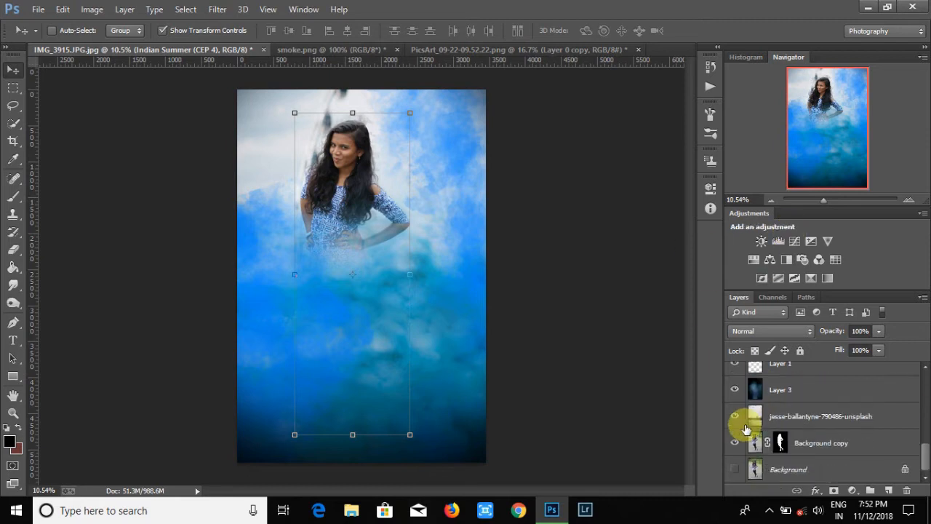
scroll(802, 416, "up", 5)
left_click_drag(823, 200, 837, 202)
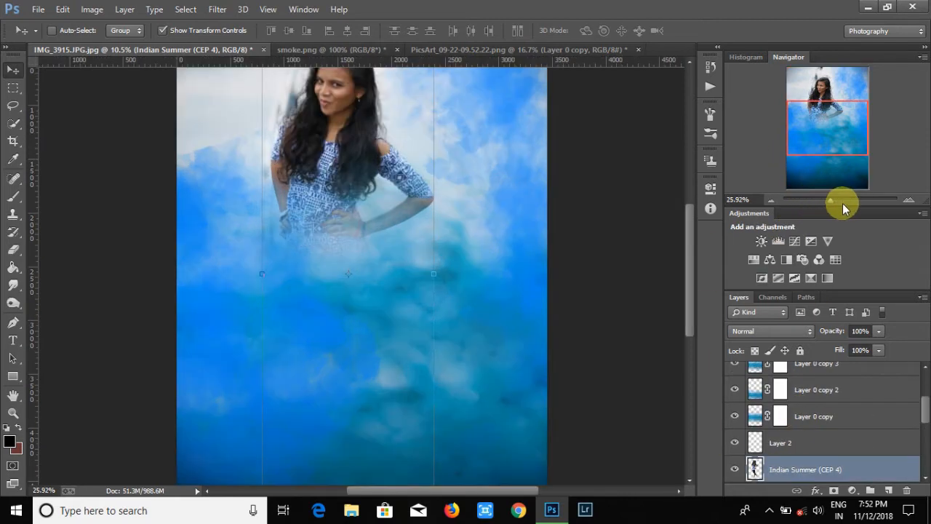
left_click(13, 251)
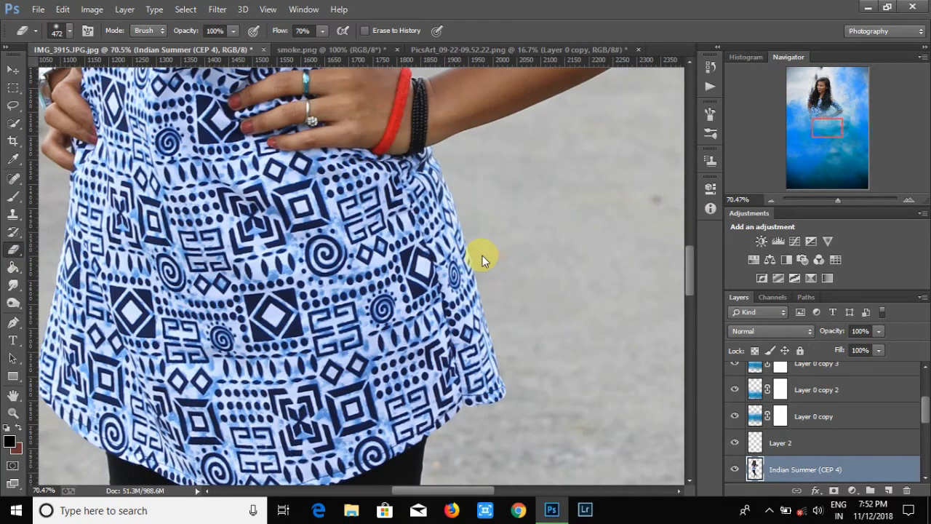
scroll(537, 193, "up", 3)
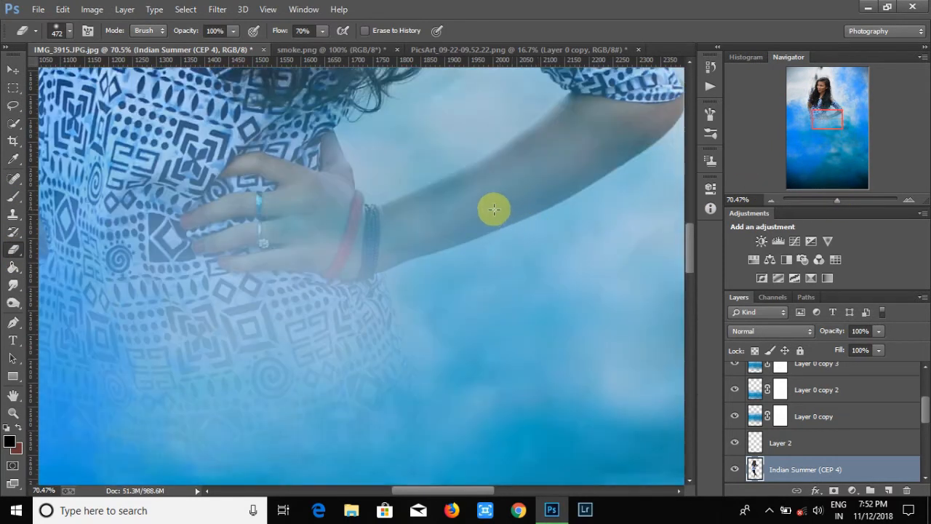
Save the layered composite to the Desktop as the Photoshop file IMG_3915.JPG.psd
left_click(38, 9)
left_click(73, 134)
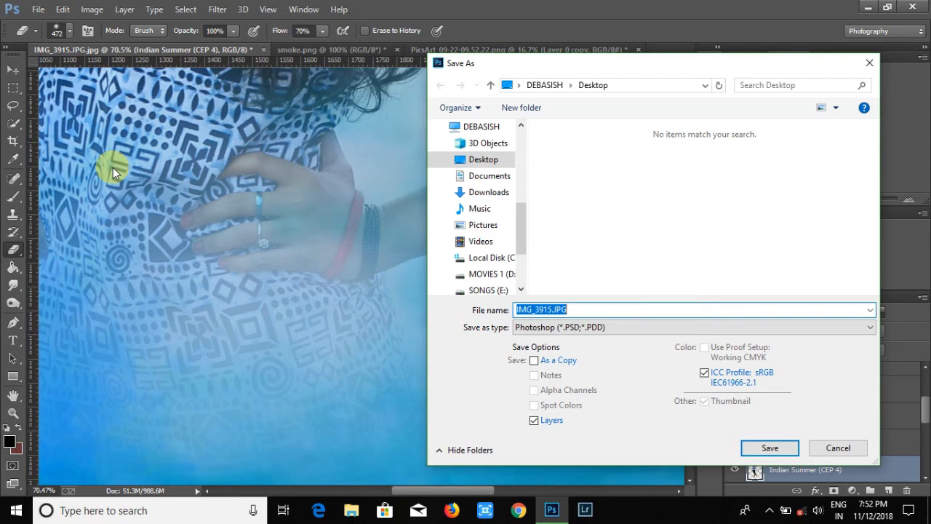
left_click(750, 448)
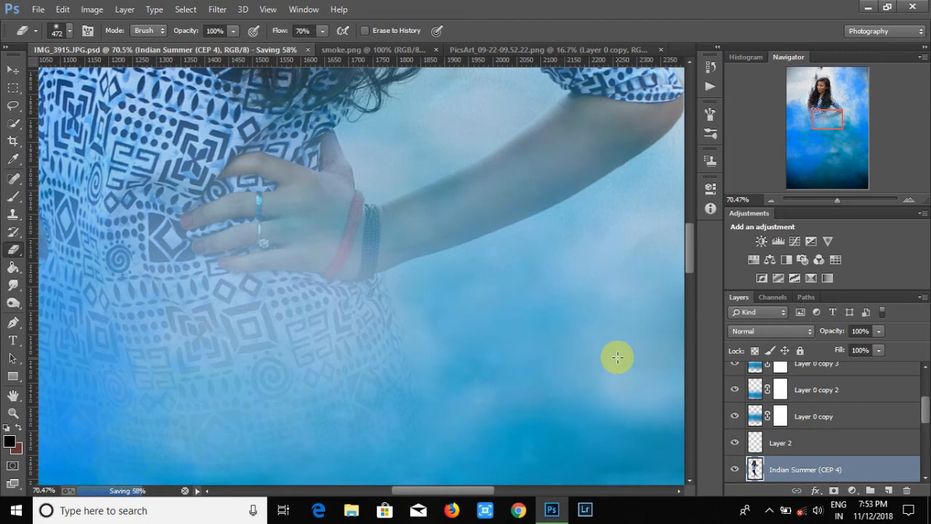
Erase the woman's bare forearm and elbow from the Indian Summer (CEP 4) layer with a 107 px eraser
mouse_move(456, 214)
left_mouse_down()
mouse_move(458, 194)
mouse_move(529, 187)
left_mouse_up()
right_click(529, 187)
left_click(643, 240)
mouse_move(590, 134)
left_mouse_down()
mouse_move(643, 136)
mouse_move(504, 148)
left_mouse_up()
mouse_move(593, 124)
left_mouse_down()
mouse_move(610, 173)
mouse_move(517, 210)
mouse_move(588, 239)
left_mouse_up()
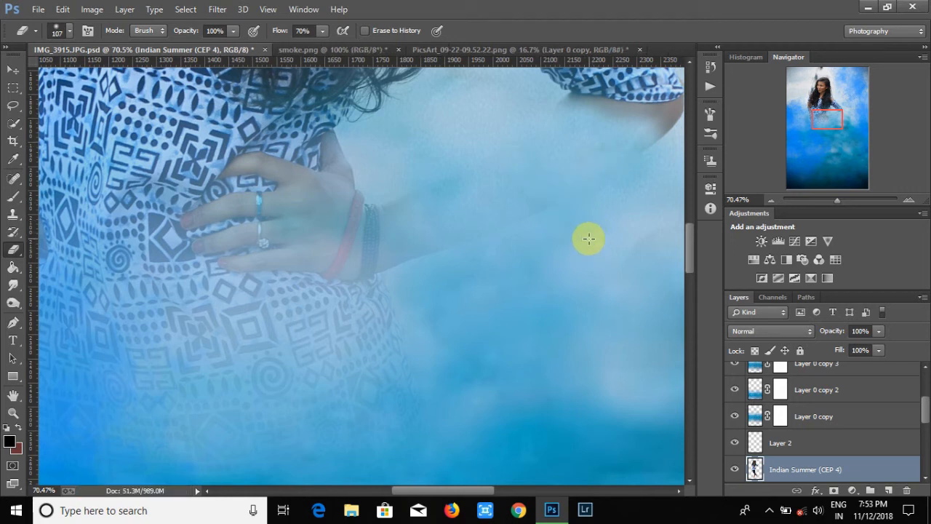
mouse_move(588, 238)
left_mouse_down()
mouse_move(405, 240)
mouse_move(397, 195)
mouse_move(429, 243)
left_mouse_up()
mouse_move(627, 149)
left_mouse_down()
mouse_move(679, 113)
mouse_move(583, 119)
mouse_move(620, 113)
mouse_move(673, 138)
mouse_move(596, 189)
left_mouse_up()
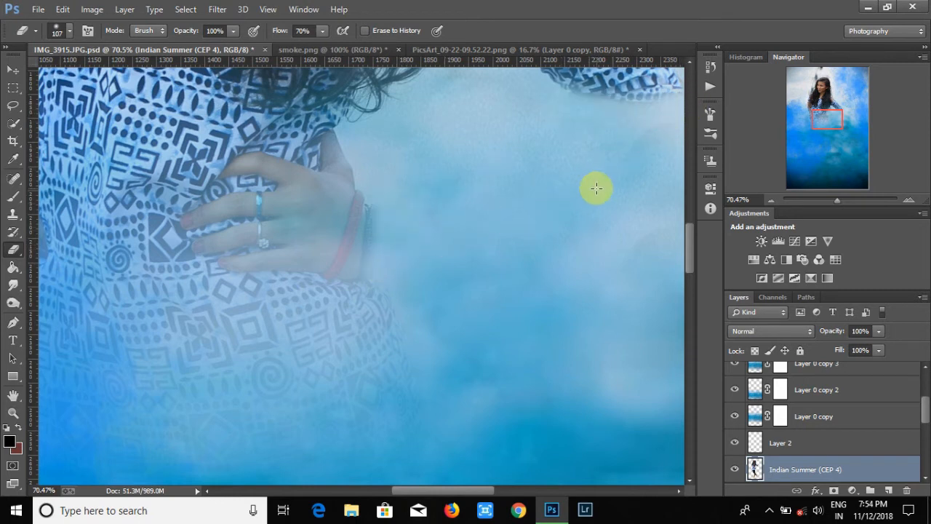
Erase the hand at the waist and the bare shoulder from the Indian Summer (CEP 4) layer with a 69 px eraser
scroll(389, 204, "up", 1)
right_click(390, 205)
left_click_drag(506, 244, 498, 245)
mouse_move(324, 210)
left_mouse_down()
mouse_move(316, 268)
mouse_move(227, 270)
mouse_move(321, 237)
mouse_move(245, 225)
mouse_move(222, 183)
mouse_move(332, 146)
mouse_move(358, 266)
left_mouse_up()
scroll(357, 266, "up", 5)
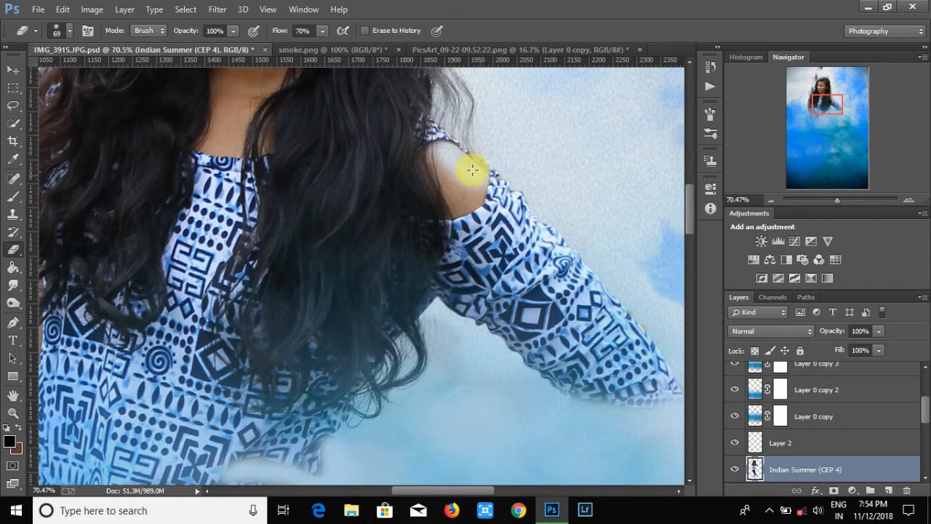
mouse_move(476, 185)
left_mouse_down()
mouse_move(426, 150)
mouse_move(441, 197)
left_mouse_up()
Erase the skin of the neck, chin and cheek from the Indian Summer (CEP 4) layer
scroll(266, 150, "up", 2)
left_click_drag(285, 151, 241, 234)
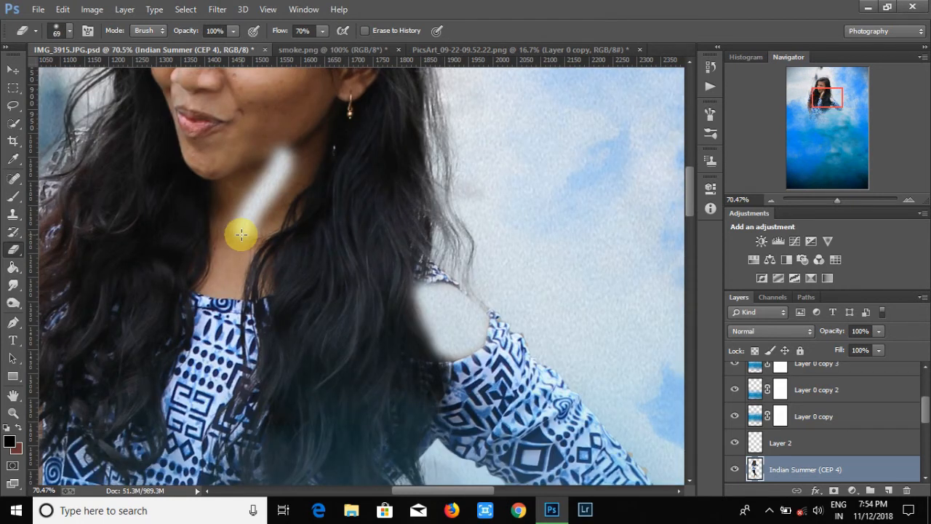
scroll(238, 222, "up", 1)
mouse_move(235, 217)
left_mouse_down()
mouse_move(263, 234)
mouse_move(254, 194)
mouse_move(271, 215)
mouse_move(313, 202)
mouse_move(284, 223)
mouse_move(310, 210)
mouse_move(260, 281)
left_mouse_up()
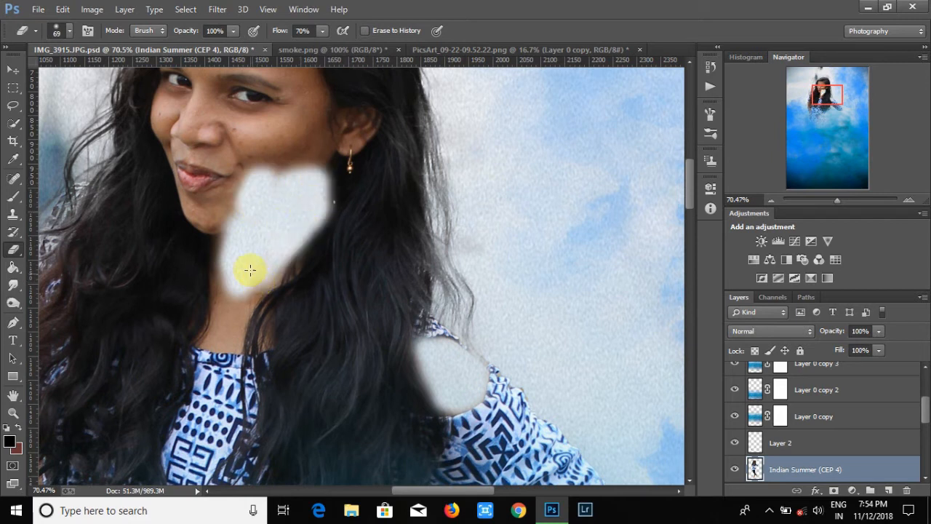
left_click_drag(294, 253, 228, 333)
left_click(769, 510)
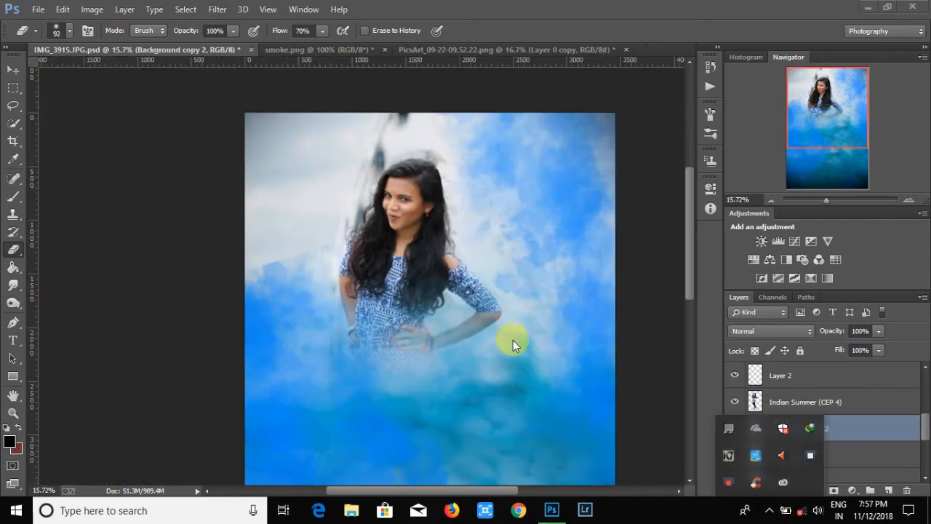
Apply the Camera Raw filter to Background copy 2 with clarity about +33 and slightly raised exposure
left_click(217, 9)
left_click(253, 90)
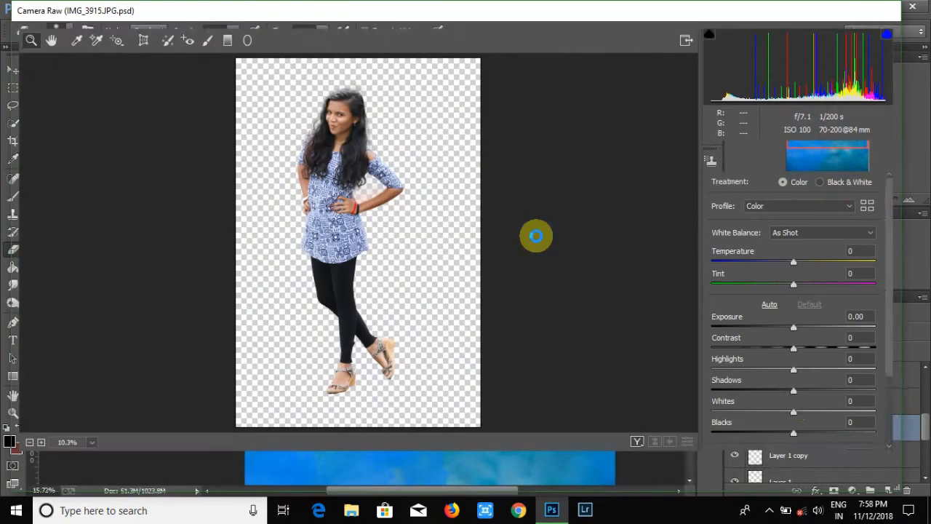
scroll(803, 410, "down", 3)
left_click(822, 372)
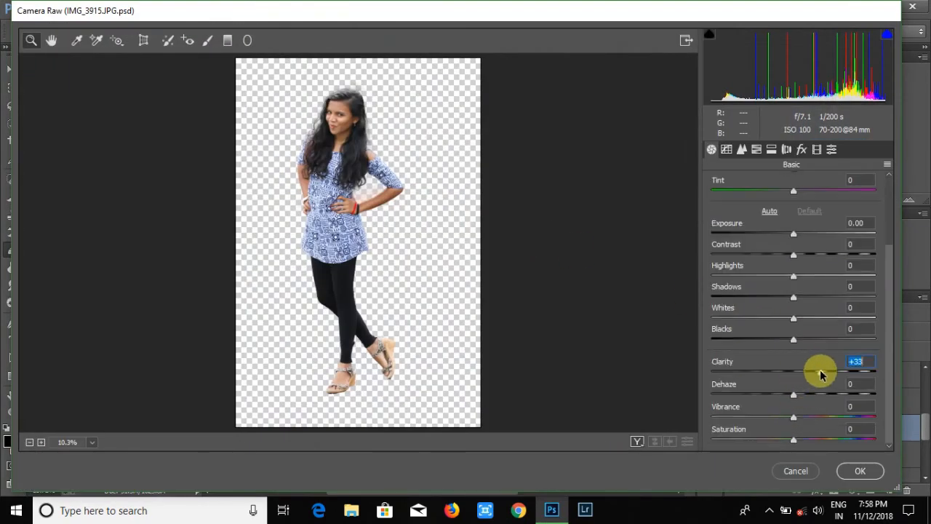
left_click(796, 233)
left_click(860, 471)
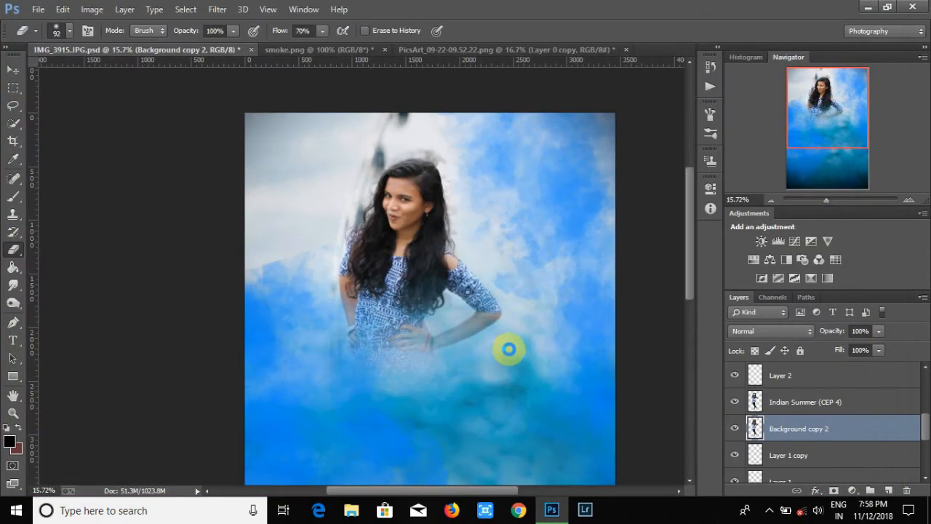
Examine the woman's skin, hair and dress in close-up and then in the whole composite
left_click_drag(826, 197, 829, 201)
left_click(764, 408)
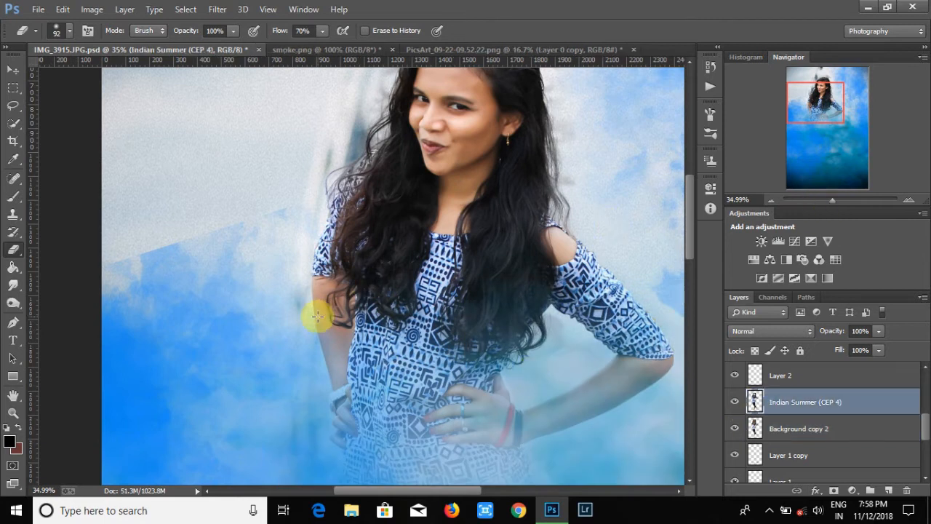
scroll(401, 333, "up", 2)
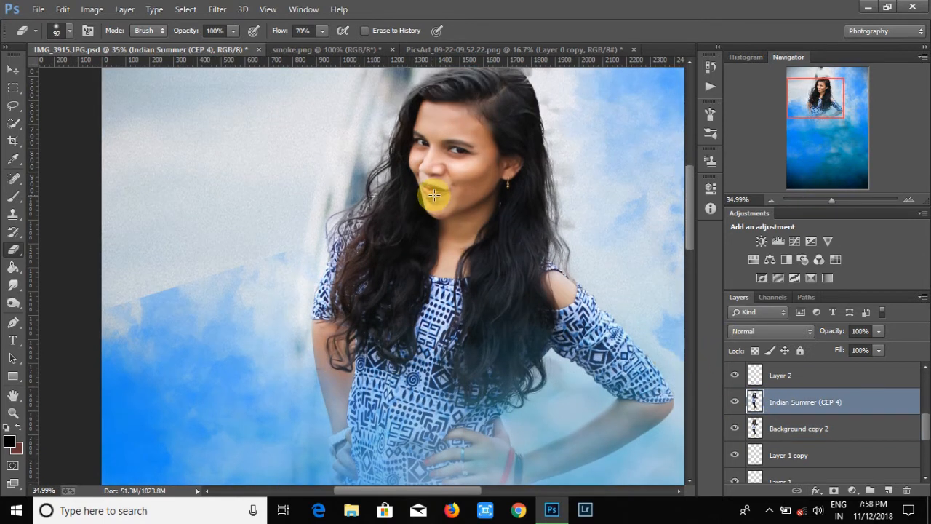
scroll(465, 185, "up", 2)
left_click(824, 200)
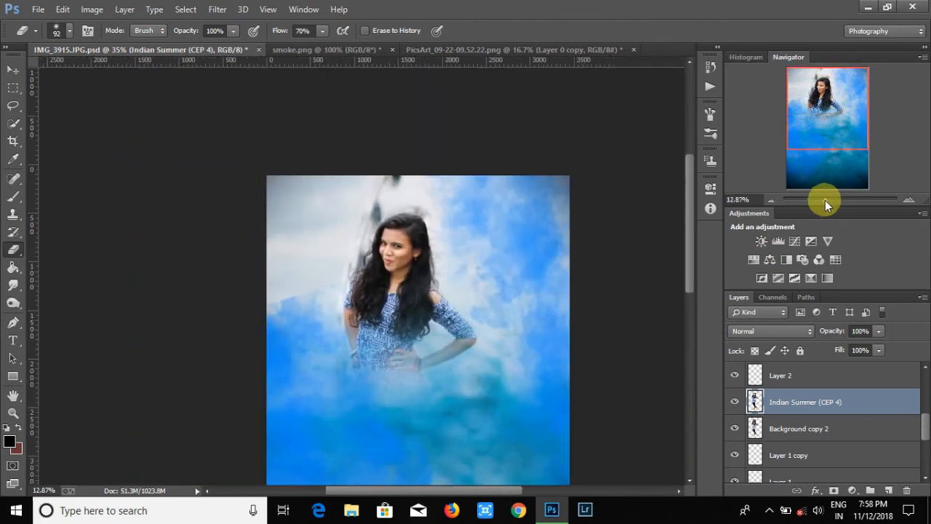
scroll(828, 347, "down", 3)
left_click_drag(819, 203, 815, 203)
Open the Indian Summer (CEP 4) layer in Camera Raw and set exposure to +0.15 and temperature to -9
left_click(786, 377)
left_click(790, 399)
left_click(216, 9)
left_click(578, 373)
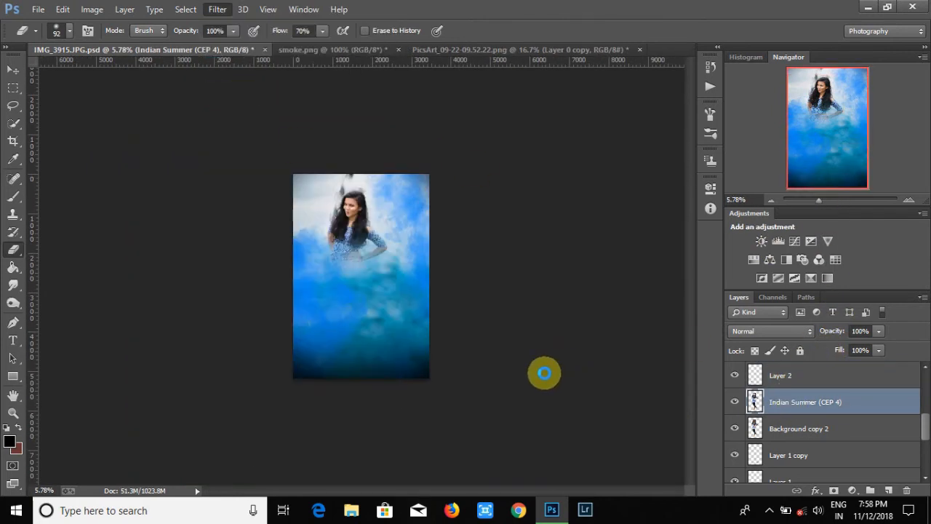
left_click_drag(794, 327, 798, 327)
left_click(789, 260)
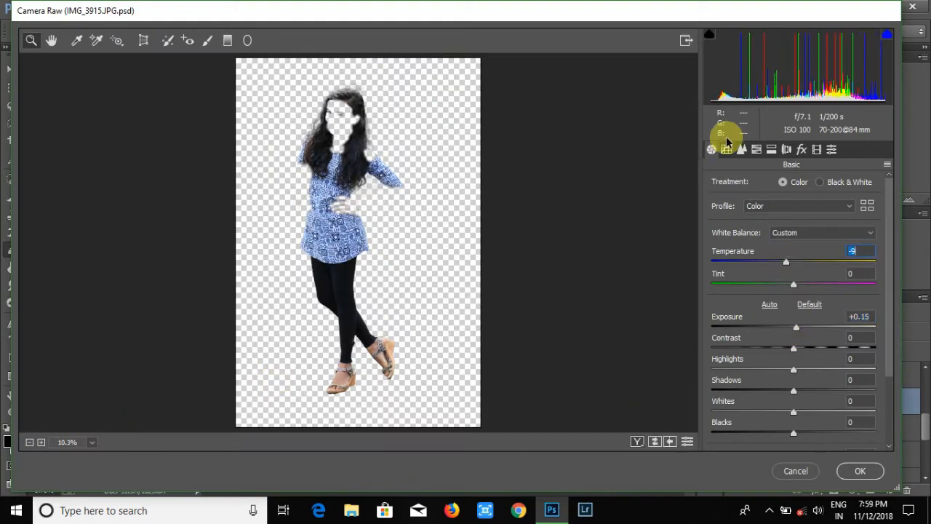
Shift the hue of aquas to +48 and blues to -53, and raise their saturation to +93 and +94
left_click(757, 149)
left_click_drag(797, 295, 872, 295)
left_click_drag(797, 318, 749, 343)
left_click(756, 182)
left_click_drag(797, 317, 875, 320)
left_click_drag(797, 340, 876, 340)
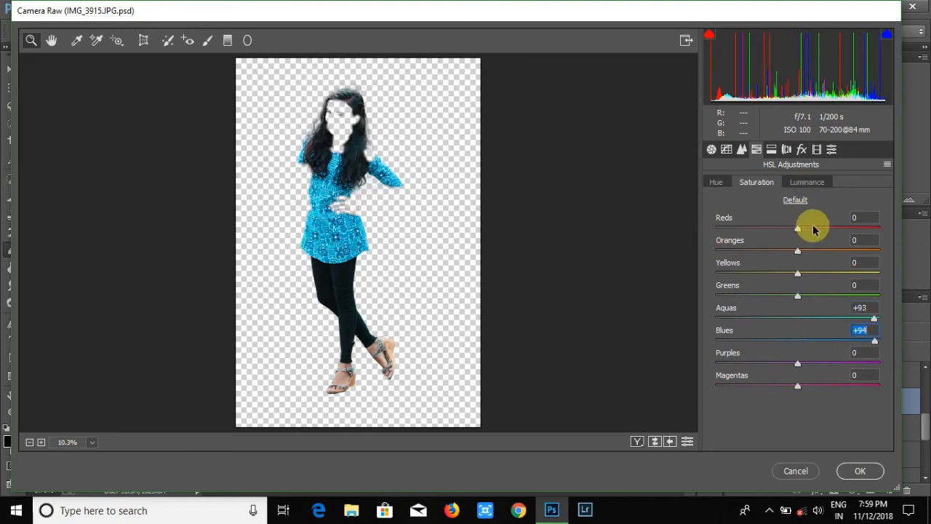
Set the greens hue to +100 and apply the Camera Raw filter to the Indian Summer (CEP 4) layer
left_click(715, 182)
left_click_drag(871, 295, 880, 296)
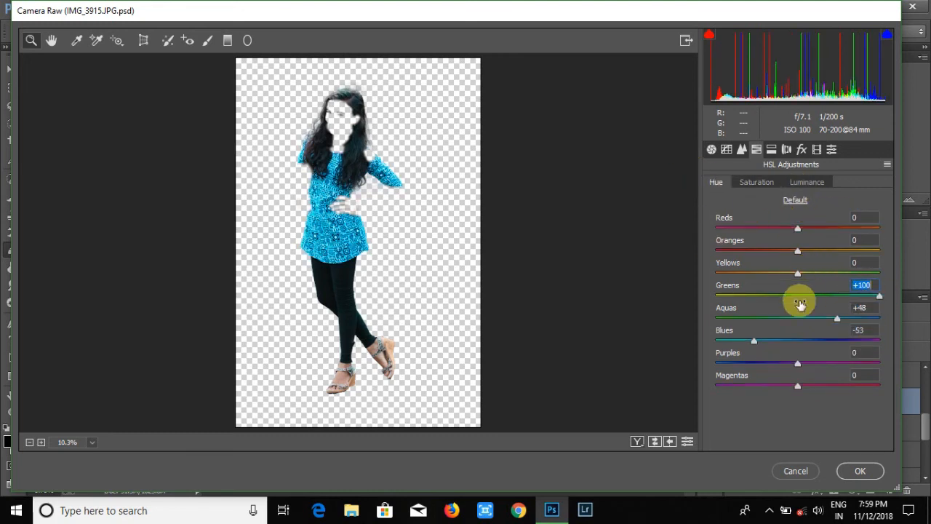
left_click(711, 150)
scroll(820, 393, "down", 2)
left_click(858, 471)
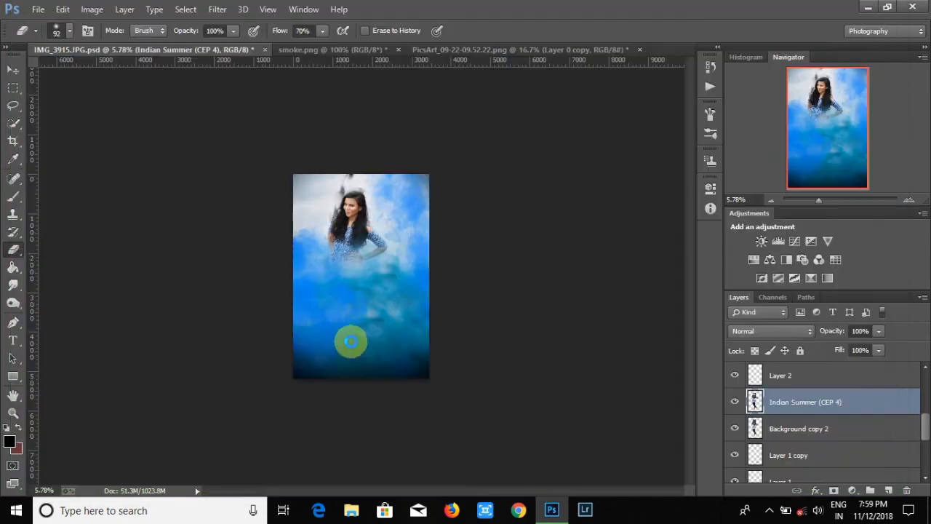
mouse_move(818, 200)
left_mouse_down()
mouse_move(835, 203)
mouse_move(823, 202)
left_mouse_up()
scroll(812, 433, "down", 2)
scroll(812, 434, "down", 1)
right_click(793, 428)
left_click(559, 417)
left_click(465, 200)
scroll(815, 396, "up", 3)
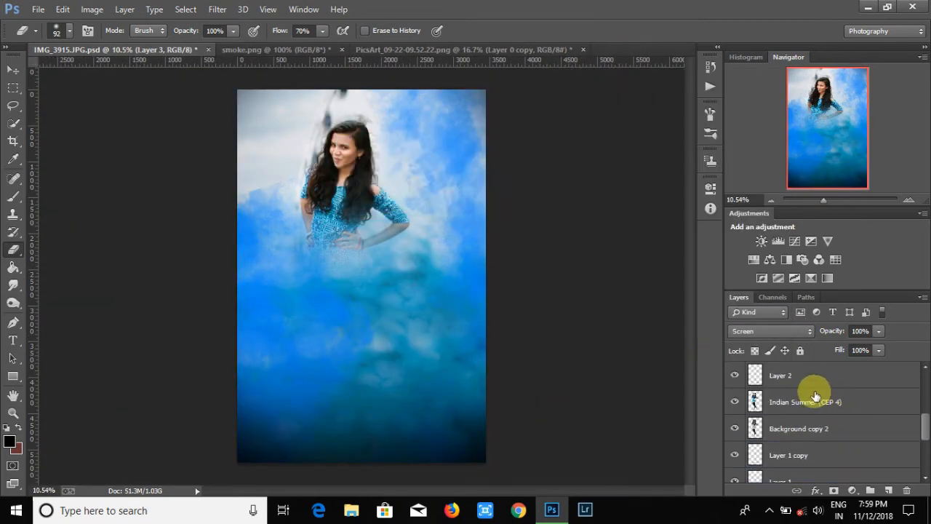
Try a saved Camera Raw preset with exposure +0.45 on the Background copy 2 layer
left_click(801, 427)
left_click(213, 9)
left_click(312, 143)
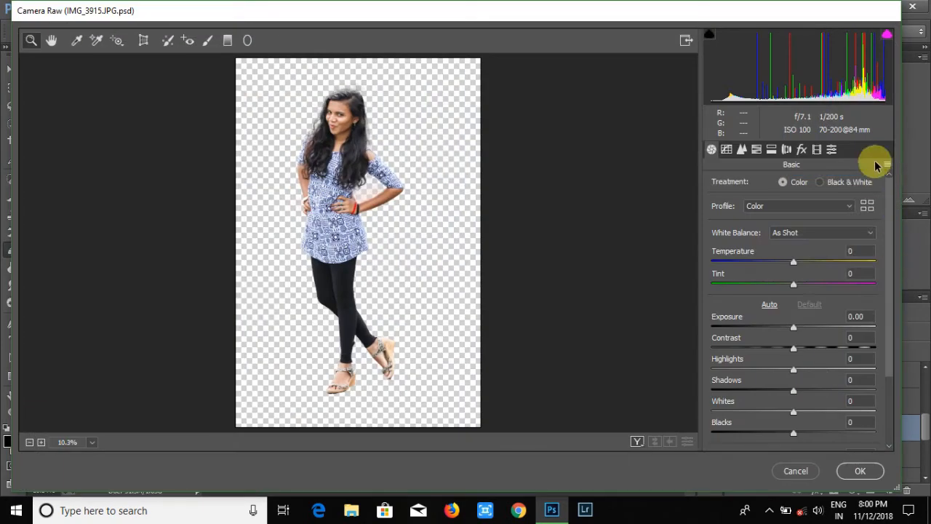
left_click(883, 166)
left_click(830, 262)
left_click_drag(460, 109, 461, 262)
left_click(191, 158)
left_click(342, 325)
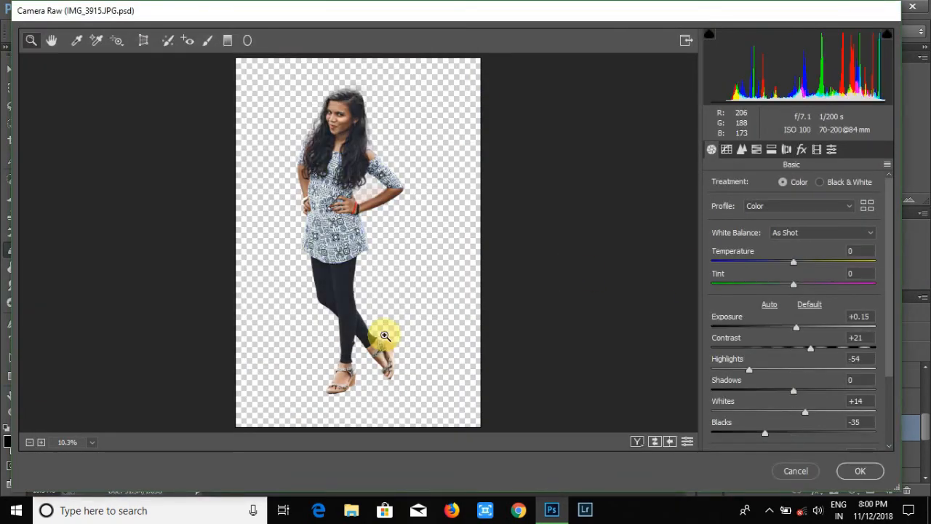
left_click_drag(797, 326, 801, 326)
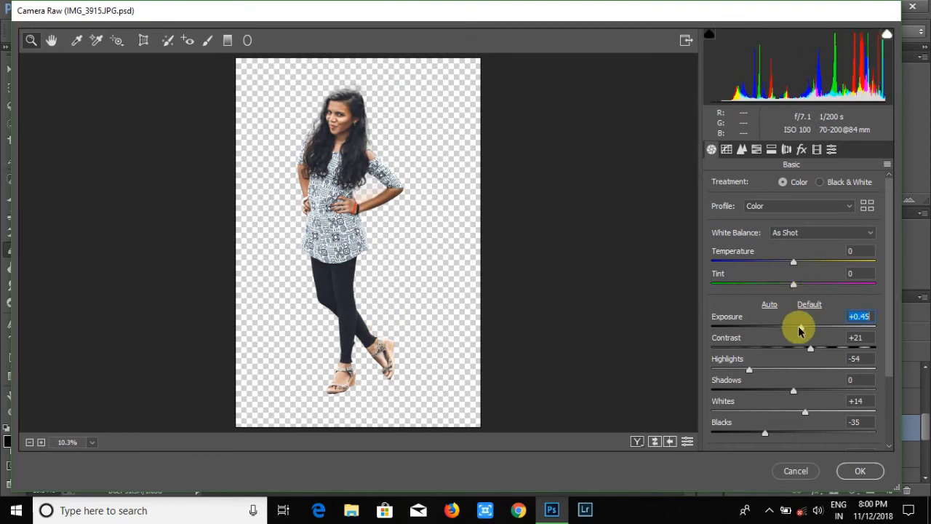
left_click(860, 470)
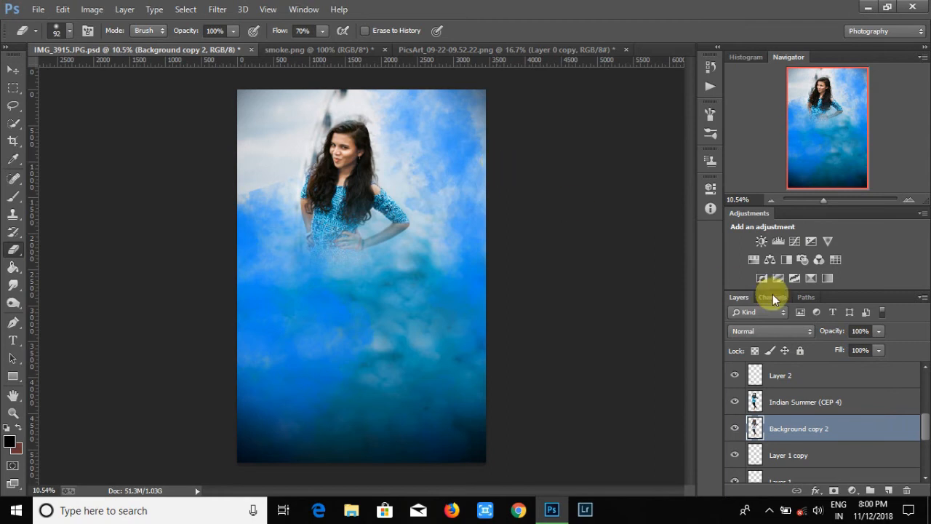
scroll(801, 430, "down", 2)
key("ctrl+z")
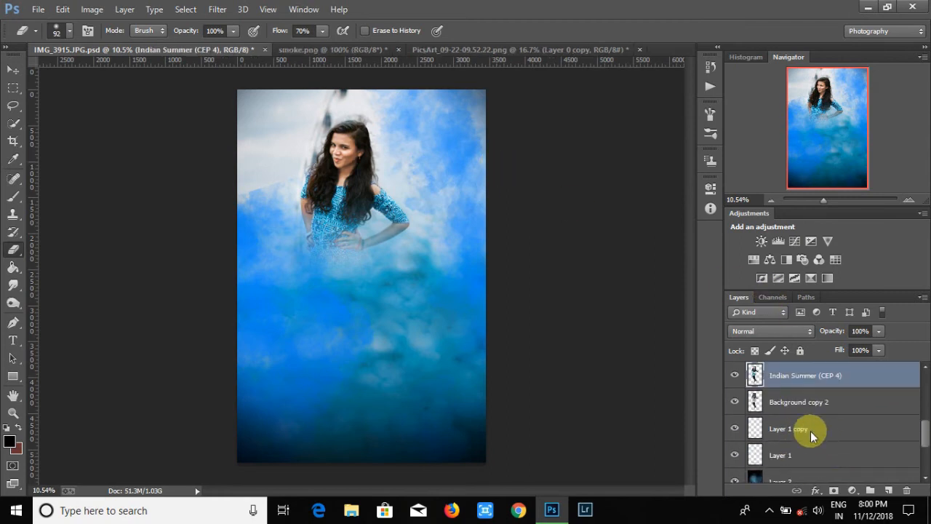
Flatten all layers of the composite into a single Background layer
right_click(811, 431)
left_click(739, 282)
left_click(409, 200)
Open the flattened image in the Camera Raw filter and load the VSCO (2).xmp settings
left_click(217, 8)
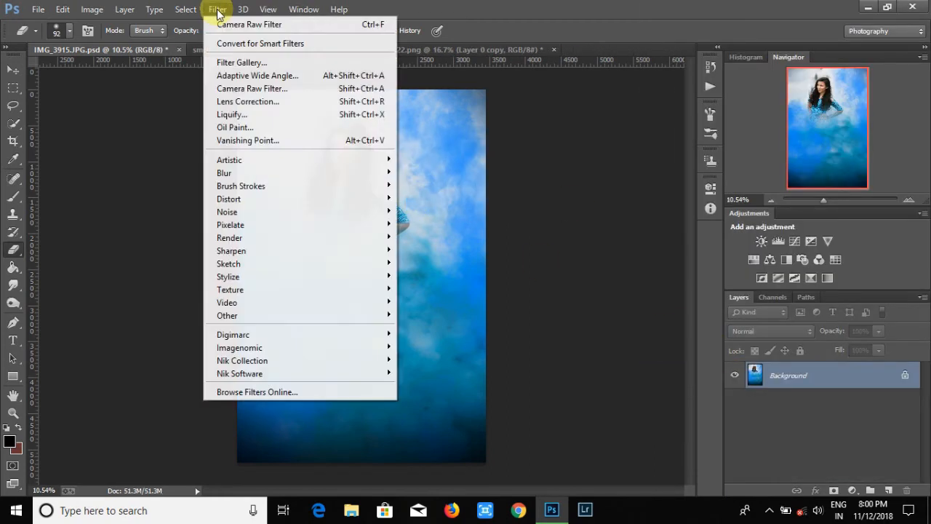
left_click(247, 24)
left_click(886, 164)
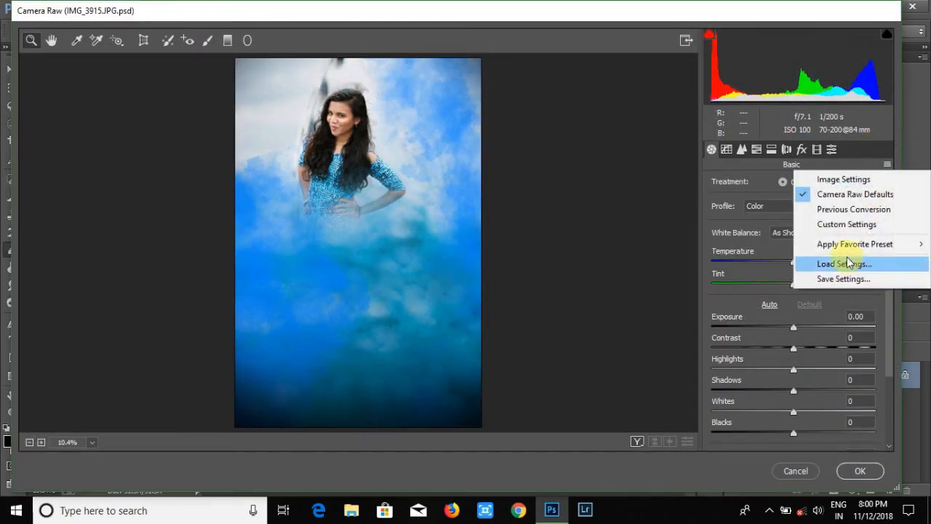
left_click(846, 262)
left_click_drag(464, 106, 463, 267)
left_click(280, 157)
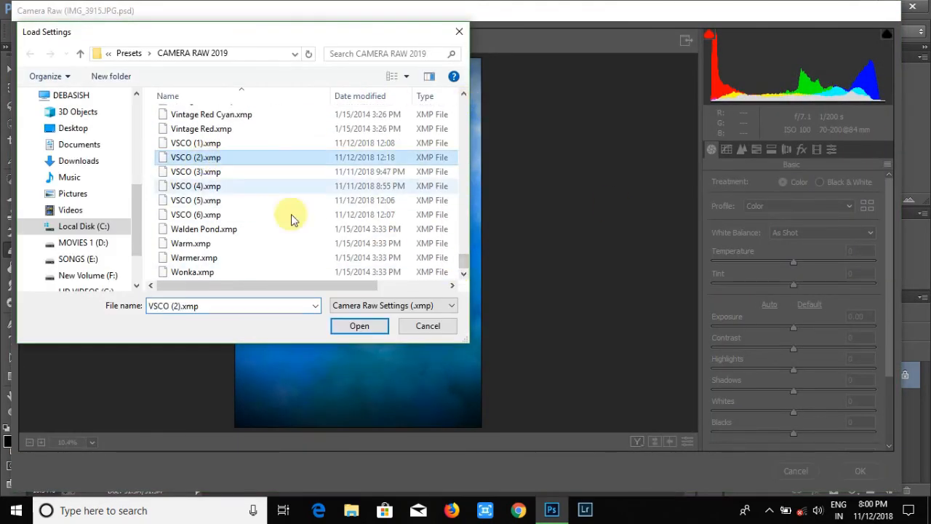
left_click(360, 326)
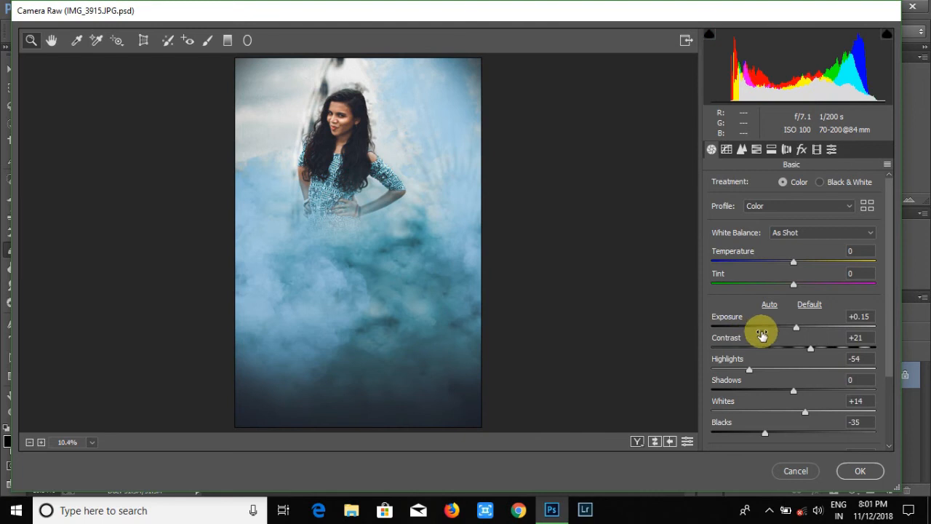
Lower the exposure slightly and raise the oranges luminance to about +18
left_click_drag(798, 328, 793, 329)
left_click(757, 149)
left_click(807, 182)
left_click_drag(795, 251, 826, 257)
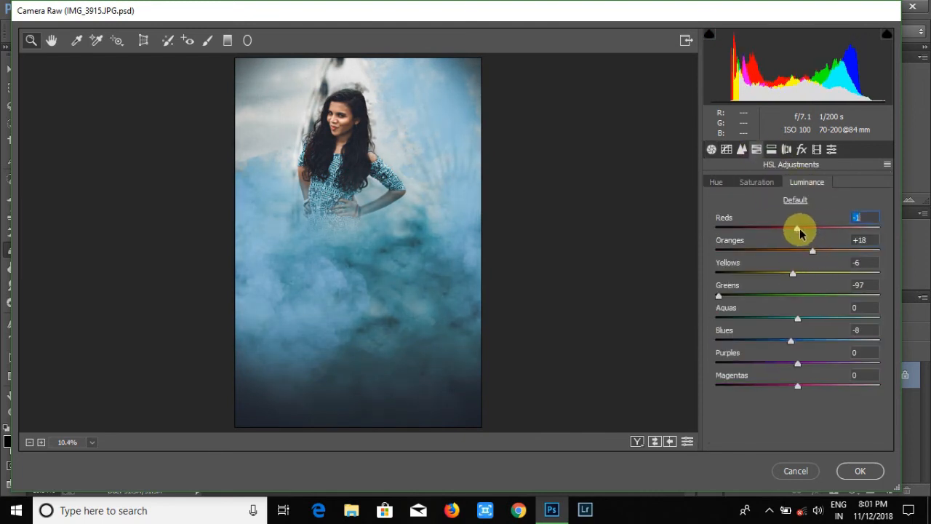
Raise the reds saturation to about +57 and set the luminance of reds to +20 and oranges to +23
left_click(756, 182)
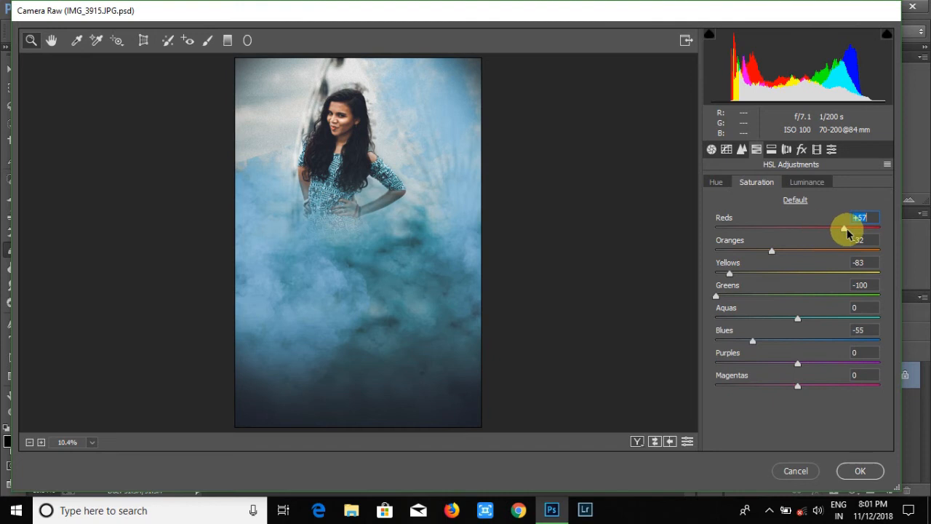
left_click(799, 187)
left_click_drag(825, 251, 820, 250)
Check the woman at 50% zoom and apply the Camera Raw adjustments to the flattened image
left_click(91, 441)
left_click(93, 291)
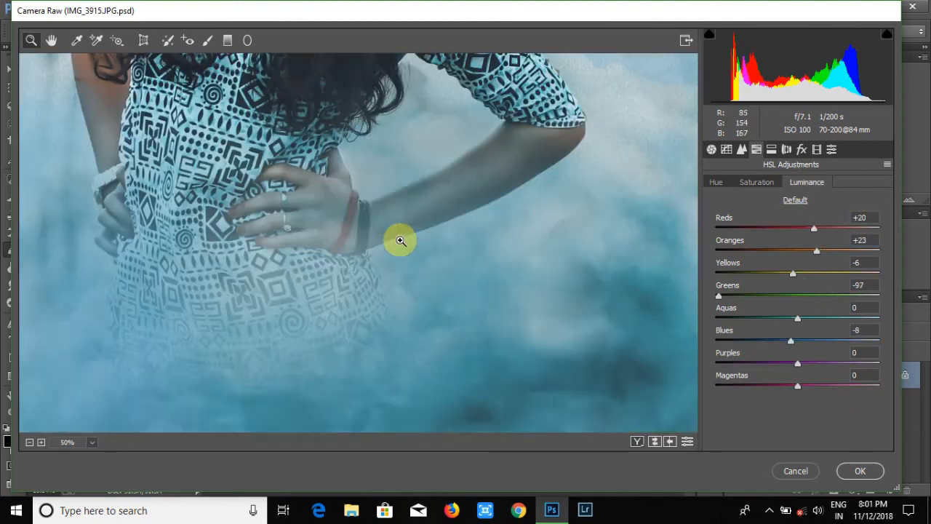
scroll(377, 250, "up", 12)
scroll(377, 249, "down", 3)
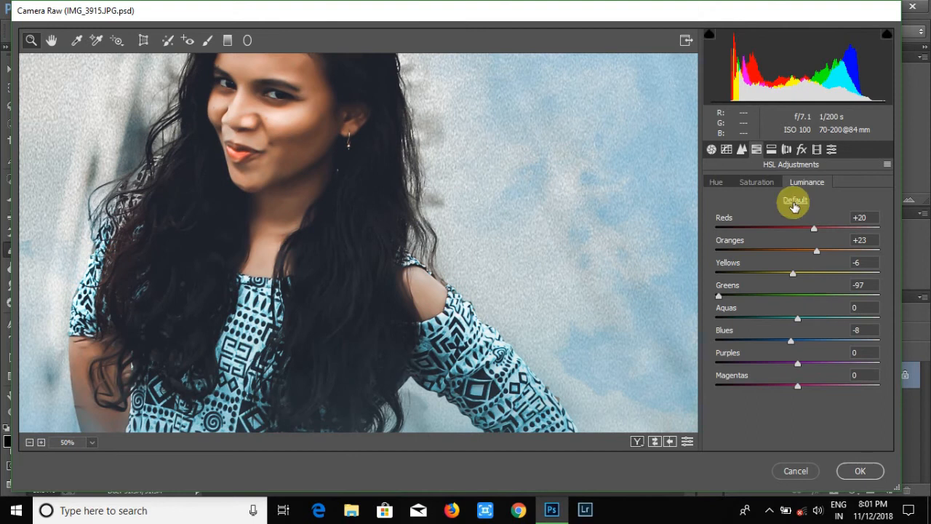
left_click(856, 471)
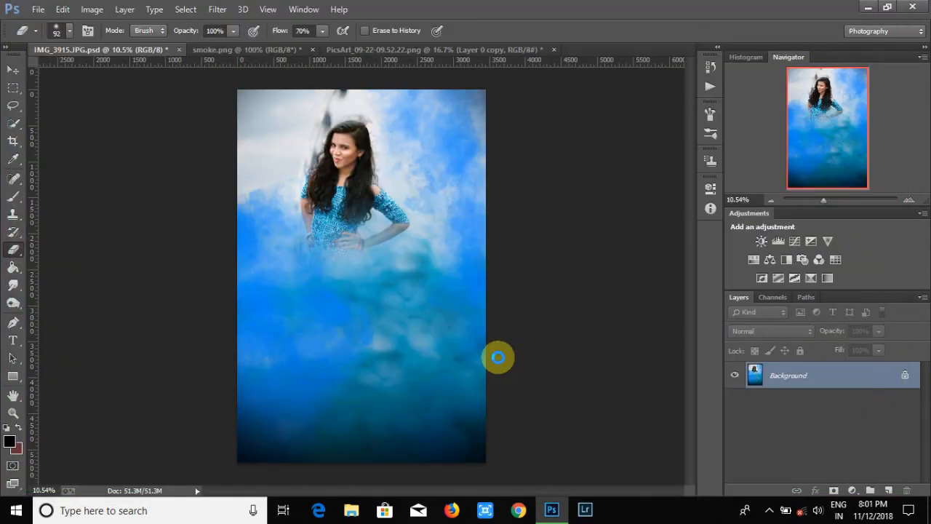
left_click_drag(824, 199, 831, 200)
scroll(335, 213, "up", 6)
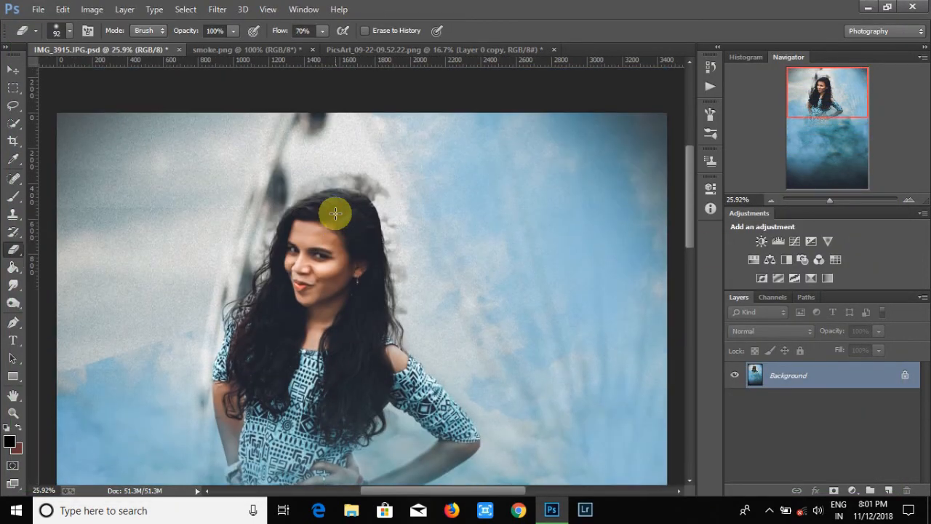
Set the Spot Healing Brush to 25 px at the woman's face
scroll(336, 213, "up", 1)
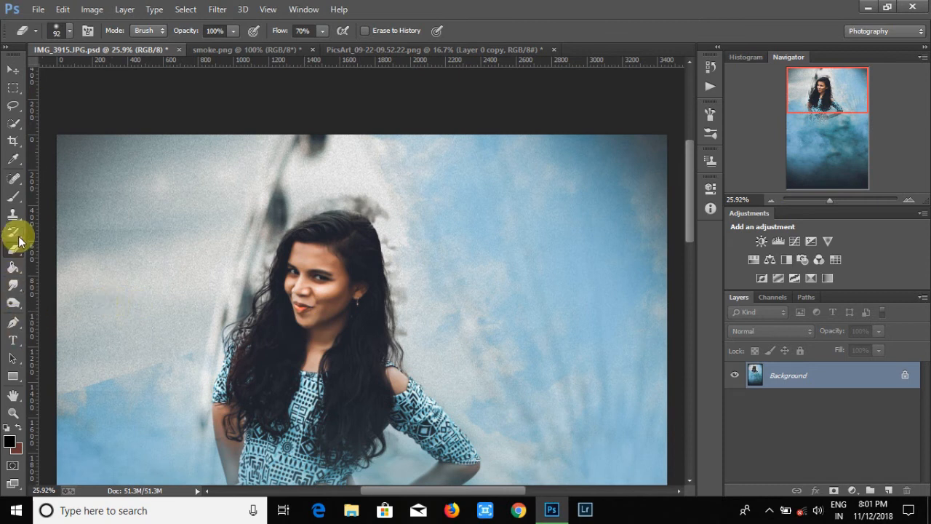
scroll(499, 323, "down", 5)
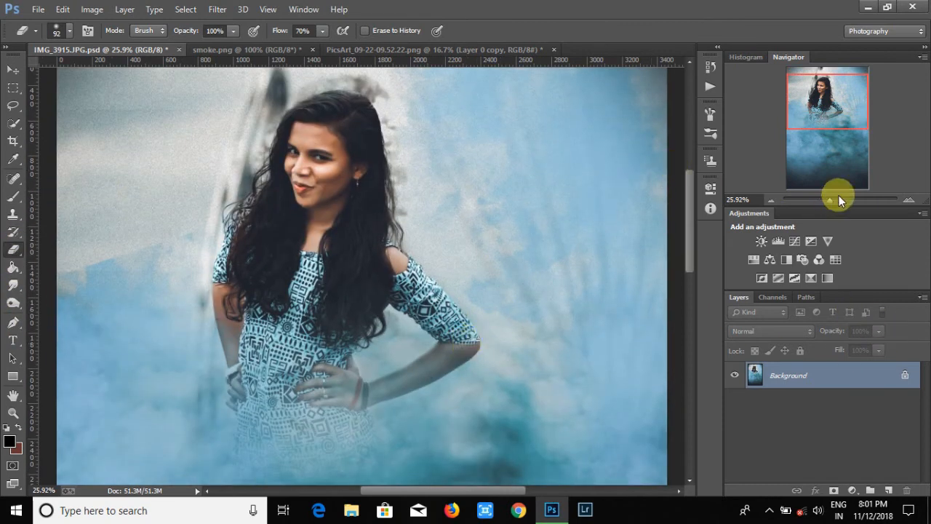
left_click(839, 198)
scroll(254, 149, "up", 8)
key("j")
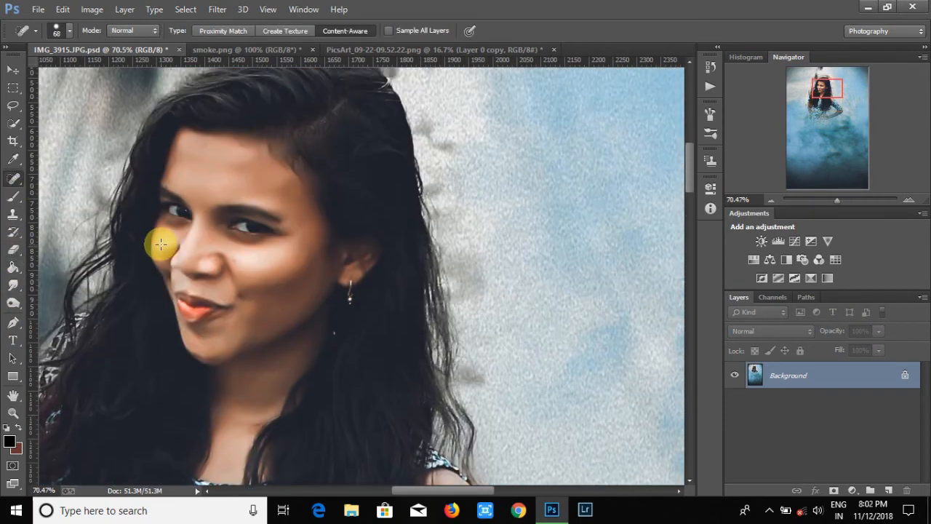
right_click(277, 304)
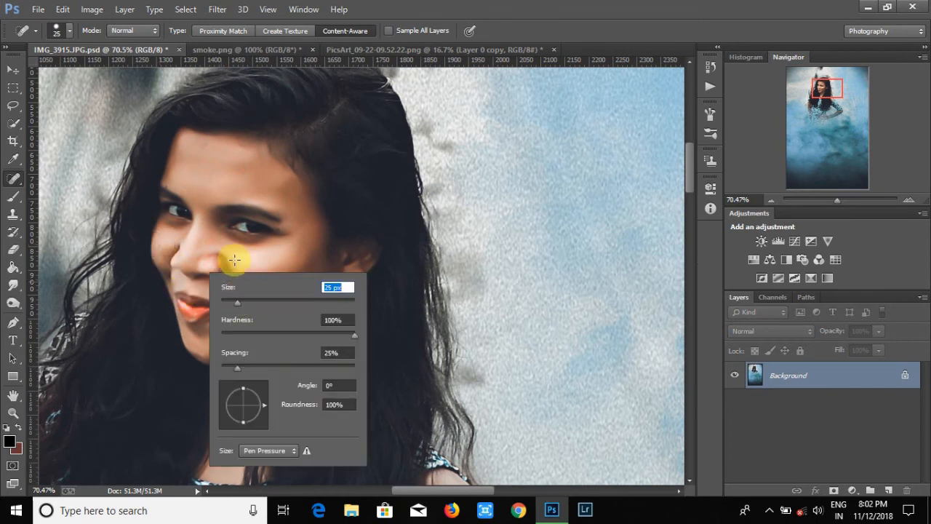
key("Return")
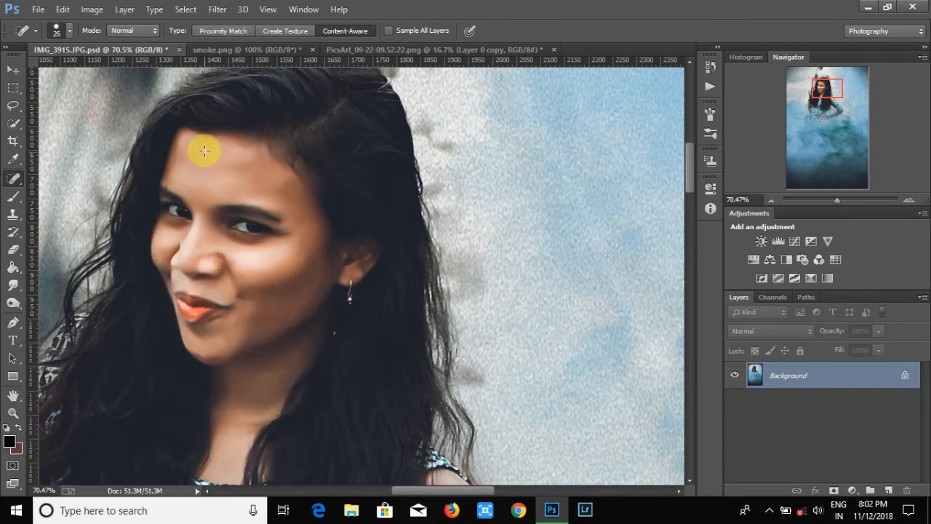
left_click_drag(838, 199, 821, 196)
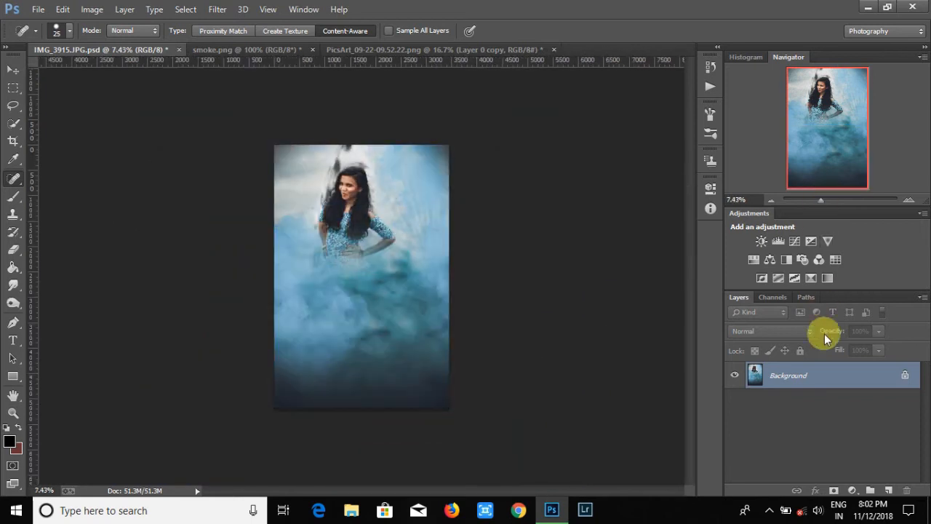
right_click(815, 382)
left_click(266, 162)
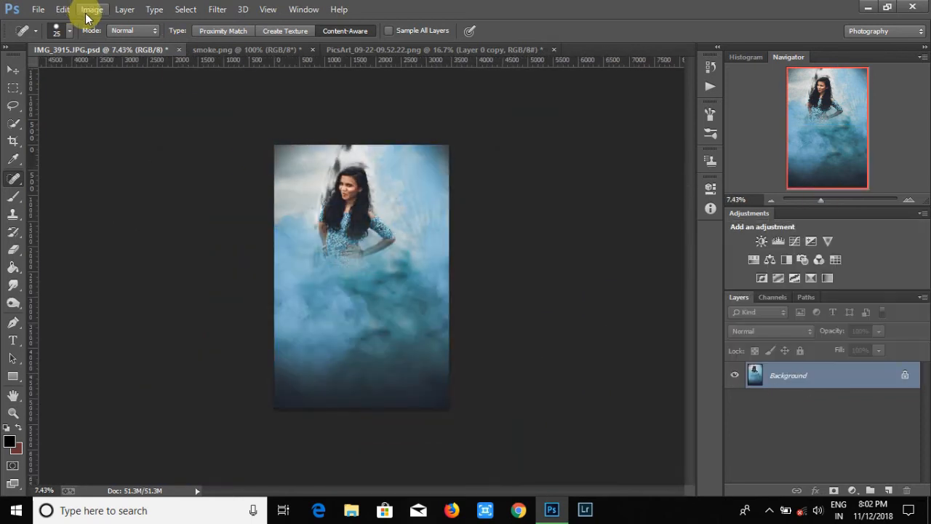
Place the black-gradient image from the New folder inside BACKGROUND 2 as an embedded object
left_click(38, 9)
left_click(59, 204)
left_click(73, 254)
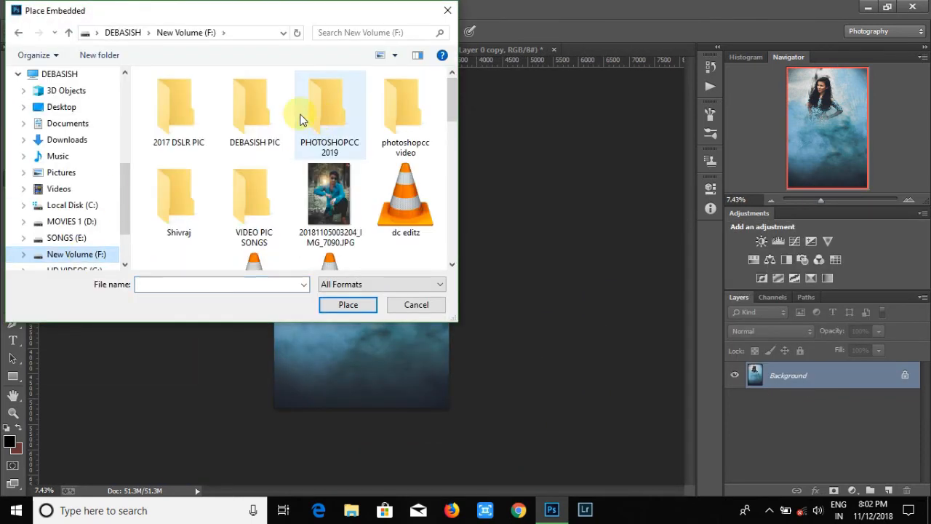
double_click(324, 128)
double_click(179, 109)
left_click(18, 32)
double_click(251, 98)
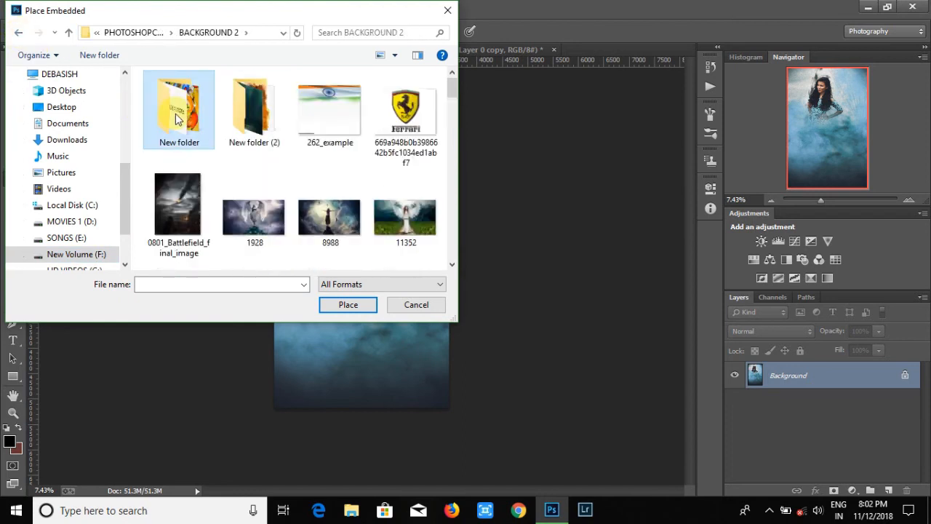
double_click(182, 109)
left_click(254, 216)
left_click_drag(452, 114, 448, 135)
scroll(339, 214, "up", 2)
double_click(340, 213)
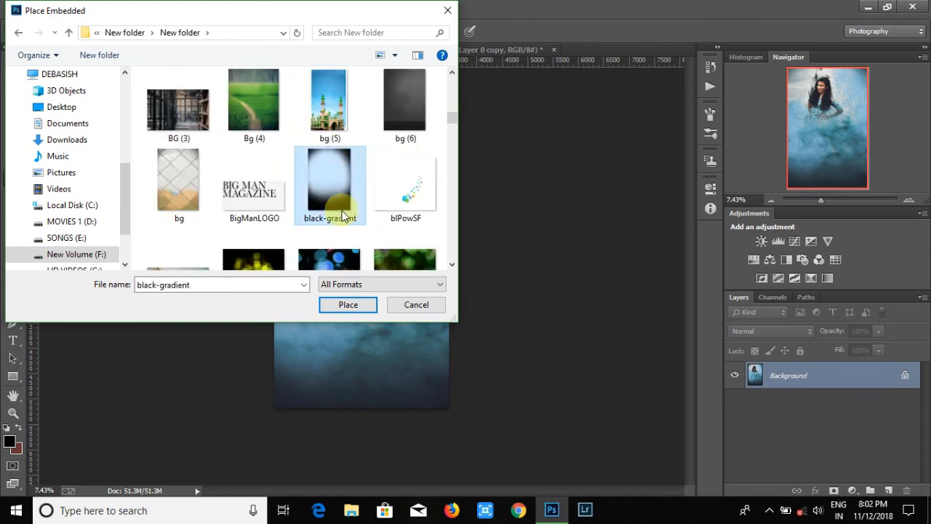
Enlarge the black gradient beyond the canvas edges so it darkens the image's lower part, and rasterize it
left_click_drag(379, 300, 472, 425)
left_click_drag(344, 251, 212, 129)
left_click_drag(473, 129, 511, 118)
left_click(477, 31)
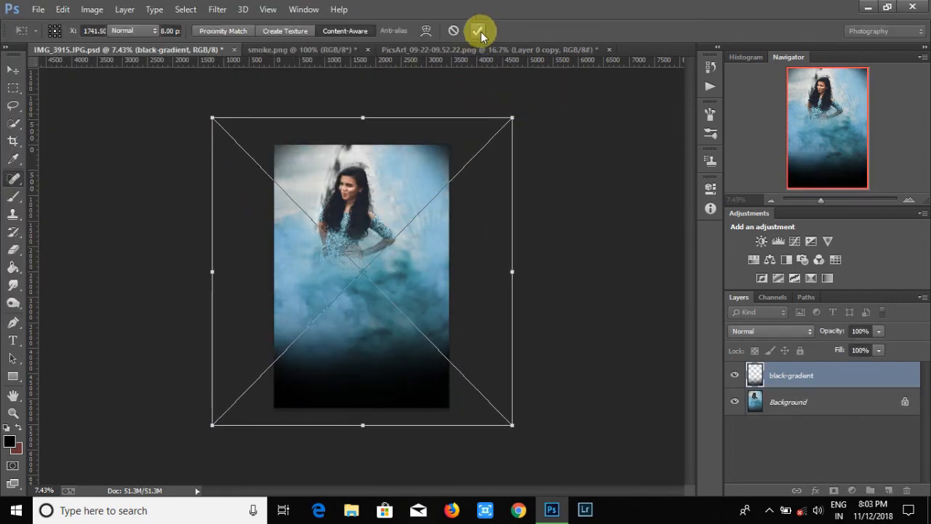
left_click(498, 253)
left_click(437, 204)
Apply Camera Raw to the Background layer with aquas saturation +67, blues +22 and a slight oranges increase
left_click(830, 399)
left_click(217, 9)
left_click(238, 90)
left_click(757, 149)
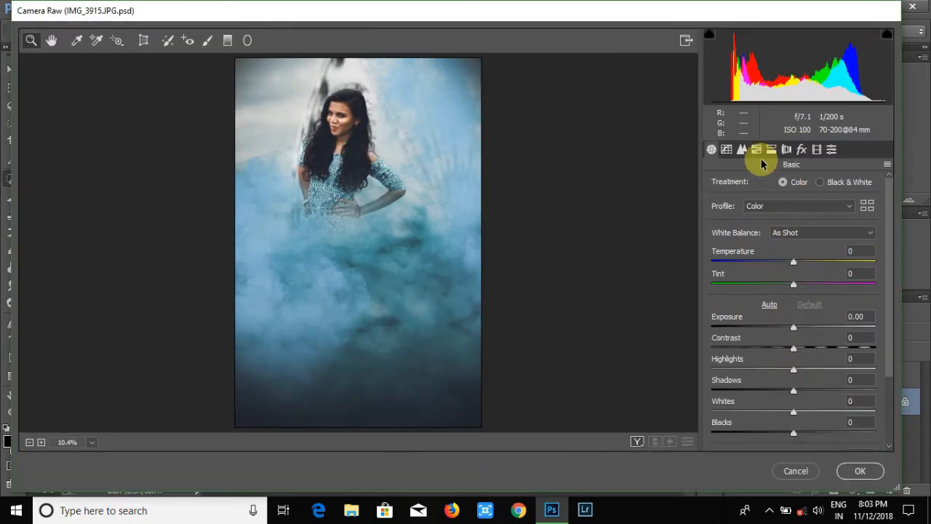
left_click_drag(797, 318, 815, 352)
left_click_drag(798, 251, 805, 254)
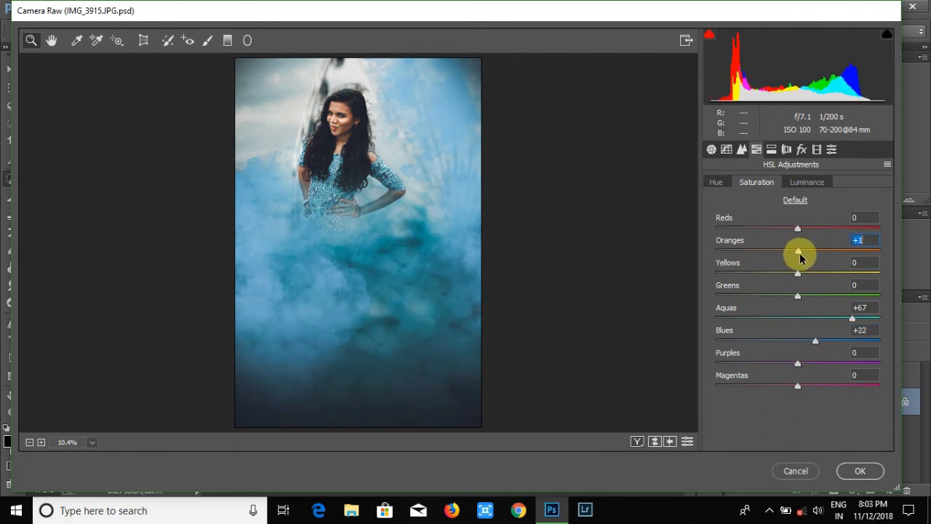
left_click(860, 471)
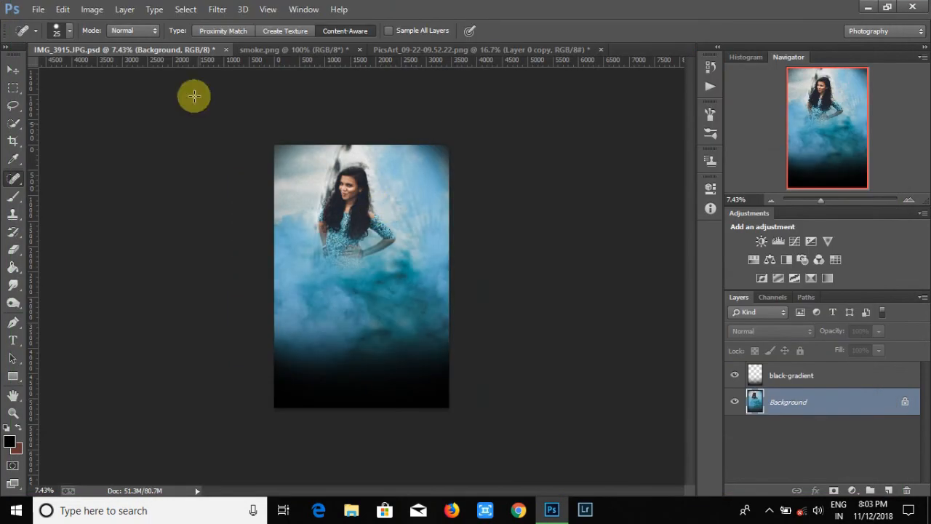
Place the PicsArt_12-04-01.23.11 title image from dev background's New folder as an embedded object above the Background layer
left_click(38, 8)
left_click(80, 206)
left_click(66, 238)
left_click(76, 255)
double_click(330, 102)
double_click(254, 102)
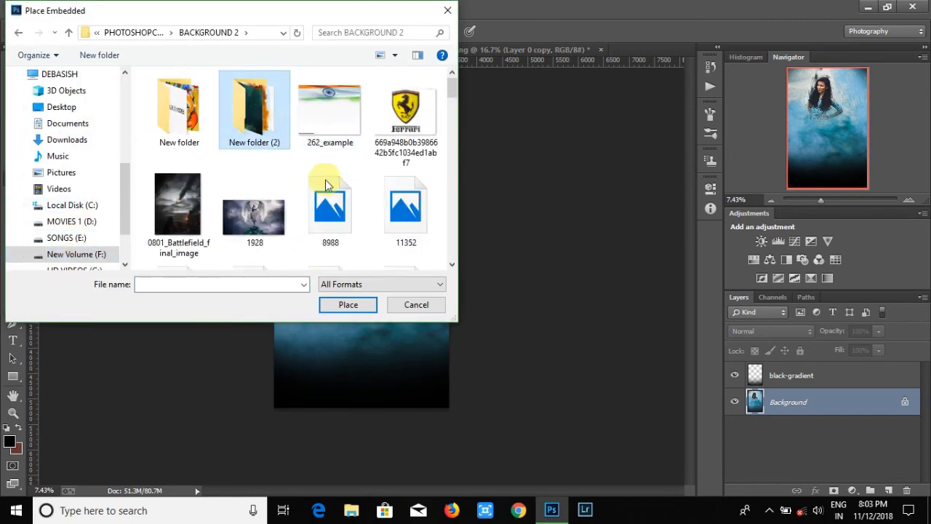
double_click(254, 101)
double_click(276, 200)
double_click(179, 109)
left_click_drag(452, 84, 452, 209)
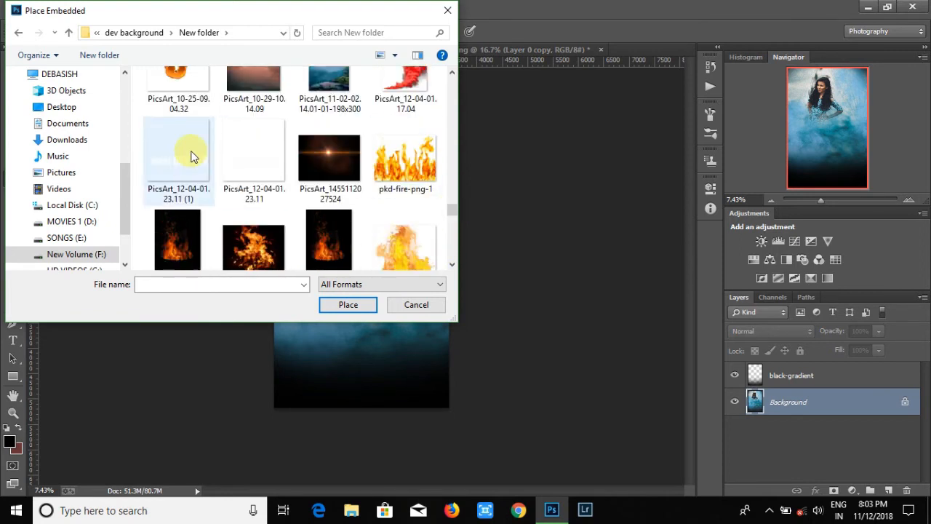
left_click(240, 164)
left_click(346, 302)
Move the SMOKE BOMBER title down onto the dark lower area, rasterize it and flatten the image
left_click_drag(417, 317, 407, 382)
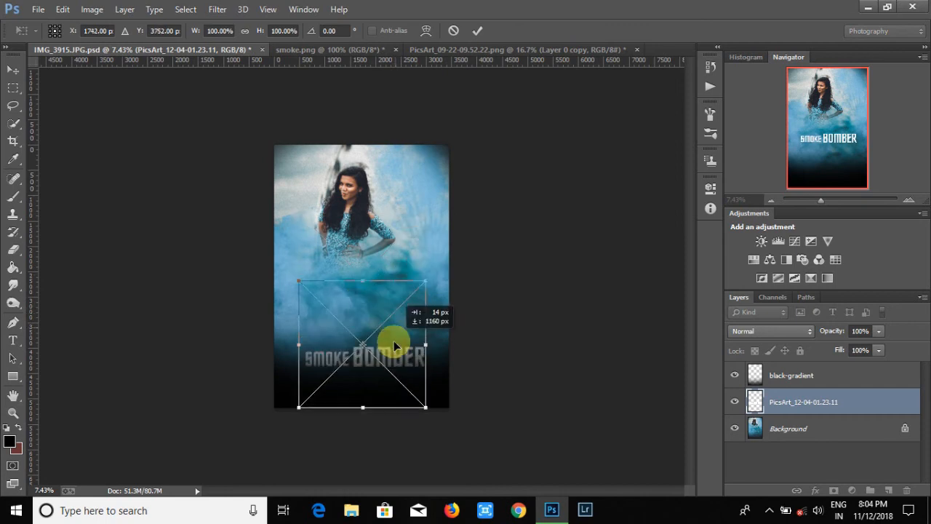
key("Return")
left_click(437, 366)
left_click(441, 205)
right_click(821, 406)
left_click(562, 416)
Place the Untitled-1 logo from the New Volume (F:) drive as an embedded object
left_click(38, 9)
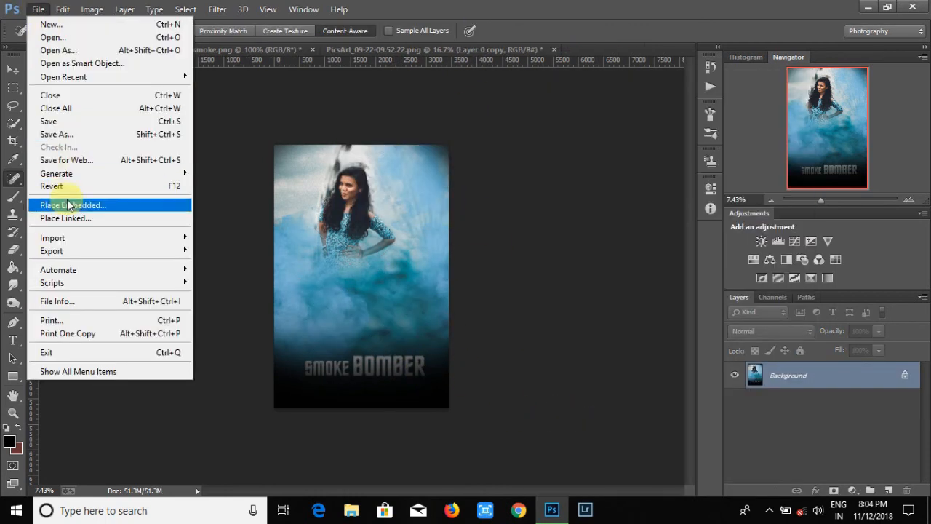
left_click(64, 204)
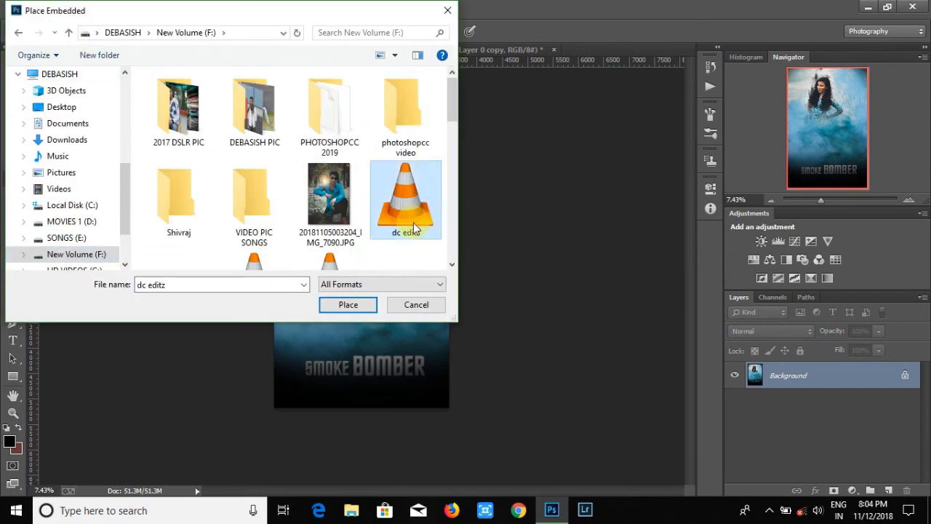
scroll(429, 233, "down", 10)
left_click(179, 229)
left_click(350, 306)
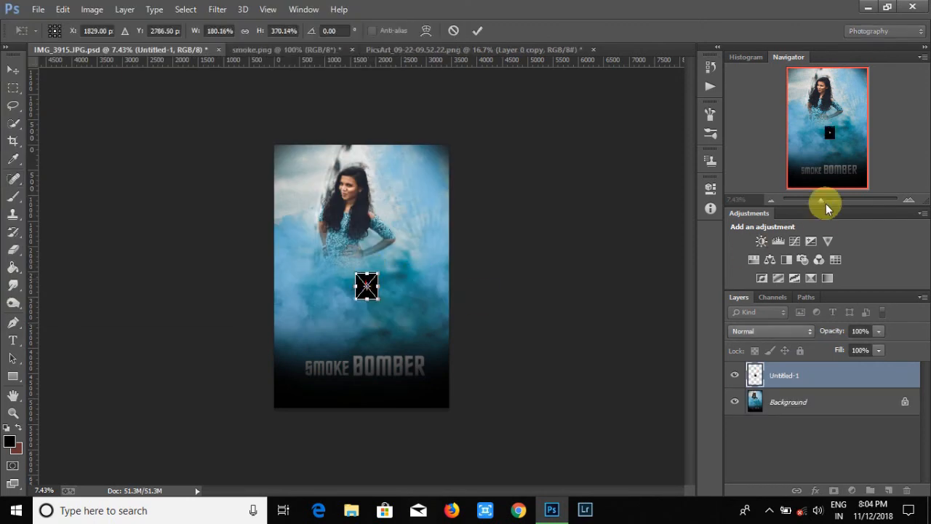
Enlarge the dc logo in the image's lower-right corner, blend it with Screen and rasterize it
left_click_drag(826, 209, 829, 208)
left_click_drag(375, 290, 475, 451)
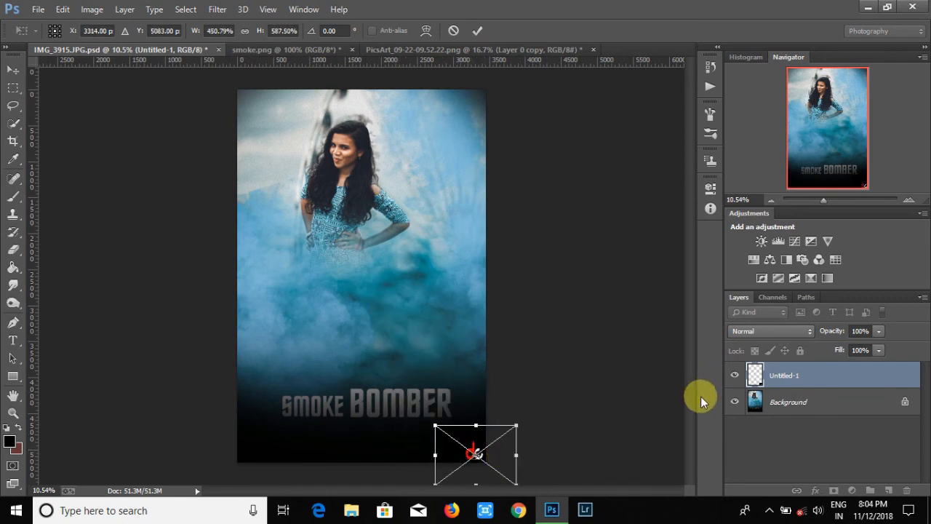
left_click(797, 332)
left_click(757, 108)
left_click(477, 31)
left_click(533, 348)
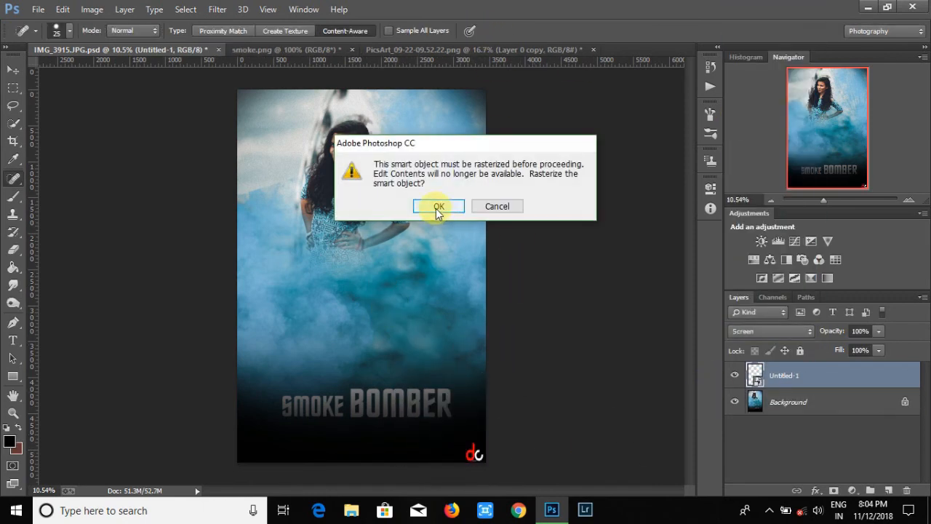
left_click(429, 207)
Place the Comp_1 lens flare image from dev background's New folder as an embedded object
left_click_drag(824, 200, 822, 198)
left_click(14, 71)
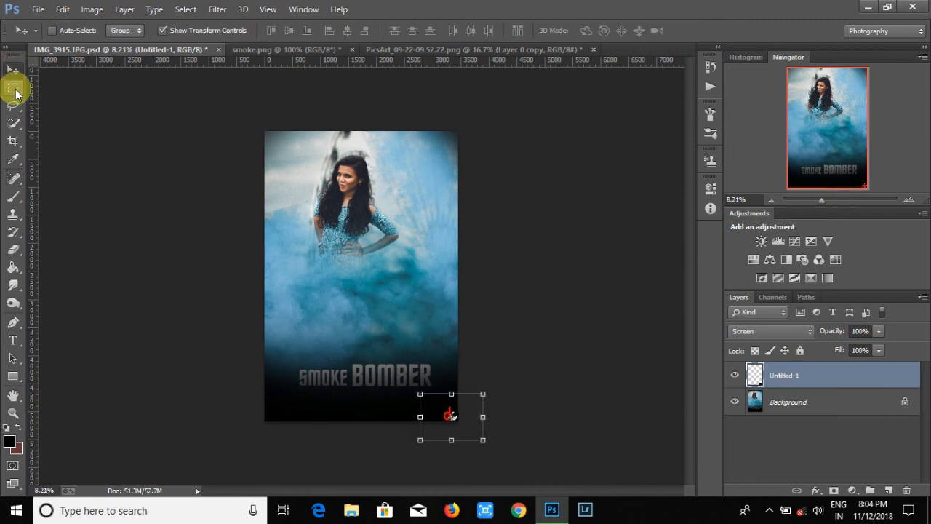
left_click(37, 11)
left_click(93, 201)
double_click(343, 95)
double_click(261, 118)
double_click(242, 127)
double_click(404, 109)
double_click(195, 135)
scroll(263, 223, "down", 10)
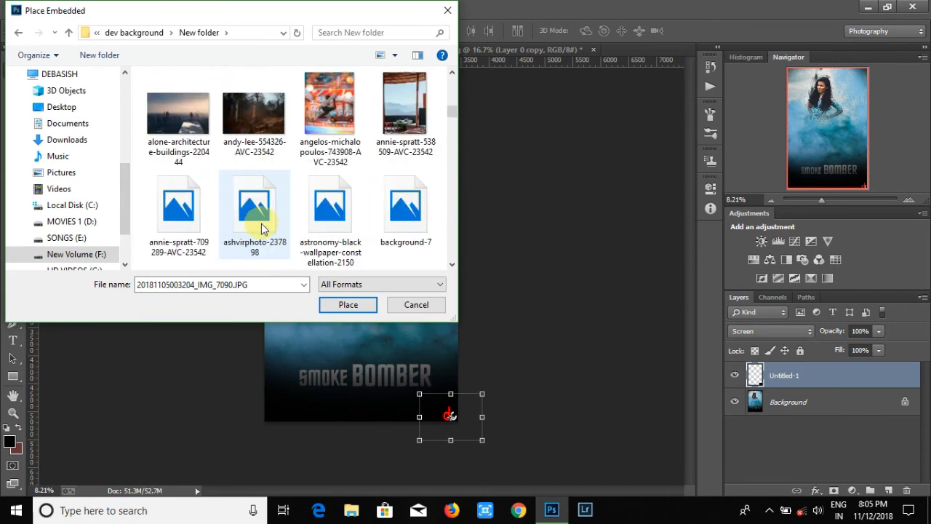
scroll(263, 228, "down", 5)
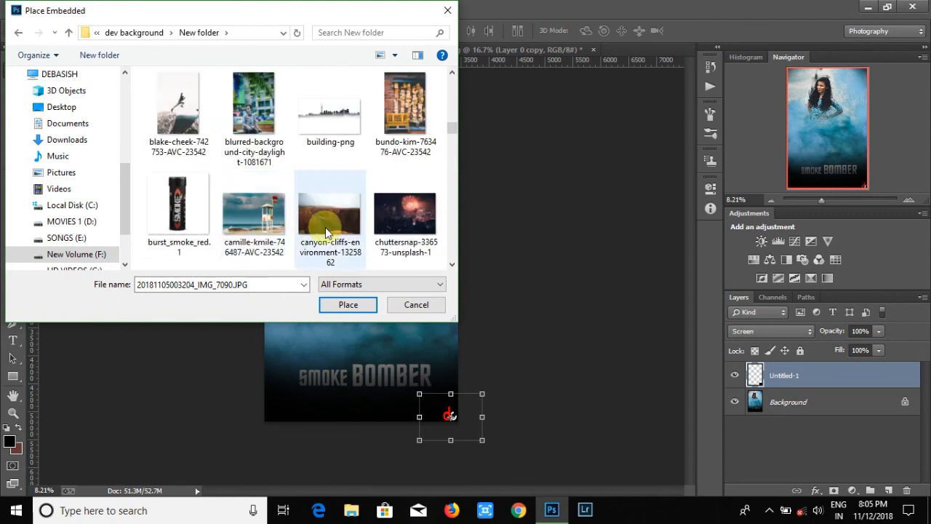
scroll(325, 227, "down", 5)
left_click(179, 120)
left_click(348, 304)
Widen the lens flare to about 385%, set its blend mode to Screen and position it across the woman's chest
left_click_drag(428, 237, 292, 185)
left_click(779, 332)
left_click(738, 115)
left_click_drag(435, 202, 345, 201)
left_click(477, 30)
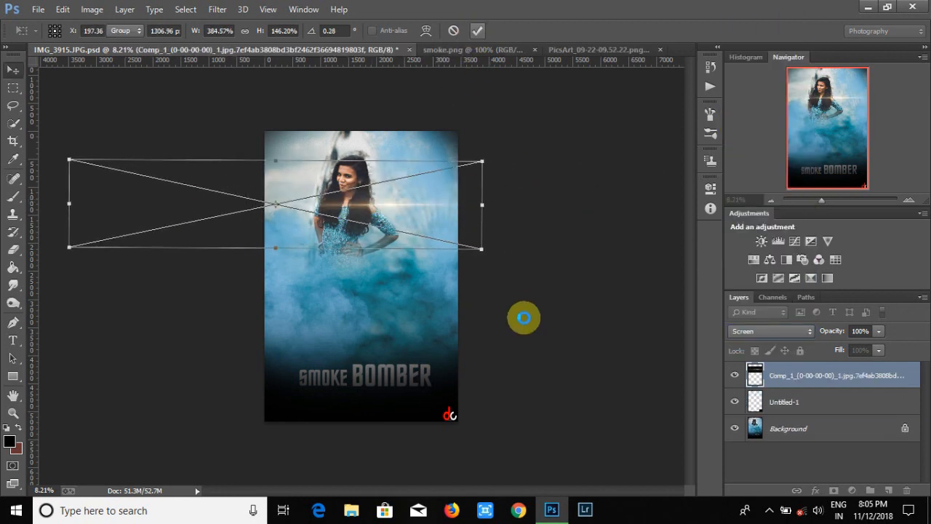
Flatten the lens flare's height to about 62% and reposition it across the woman's shoulders
mouse_move(432, 204)
left_mouse_down()
mouse_move(453, 387)
mouse_move(433, 250)
mouse_move(408, 224)
mouse_move(416, 212)
left_mouse_up()
left_click_drag(402, 249, 406, 196)
left_click_drag(415, 182, 386, 201)
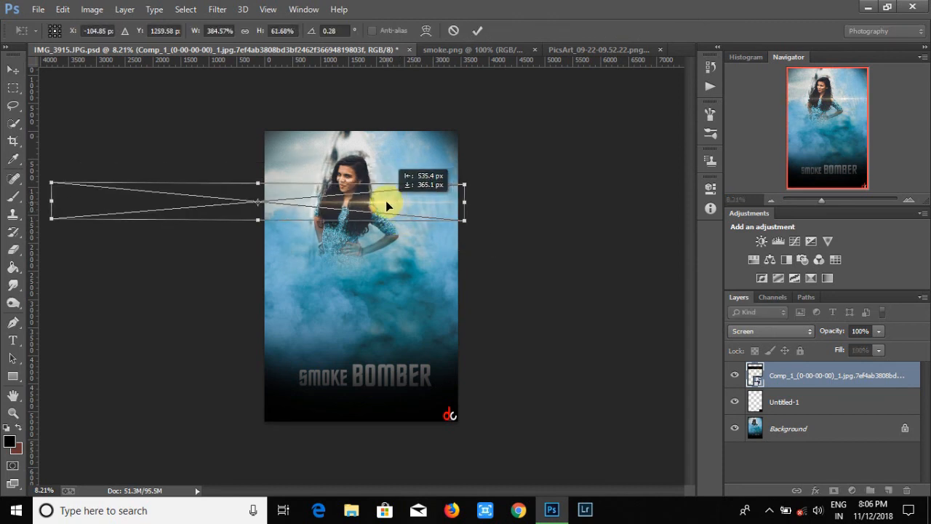
left_click(477, 30)
Set the Eraser to 170 px and move the lens flare down to the woman's waist
left_click(13, 249)
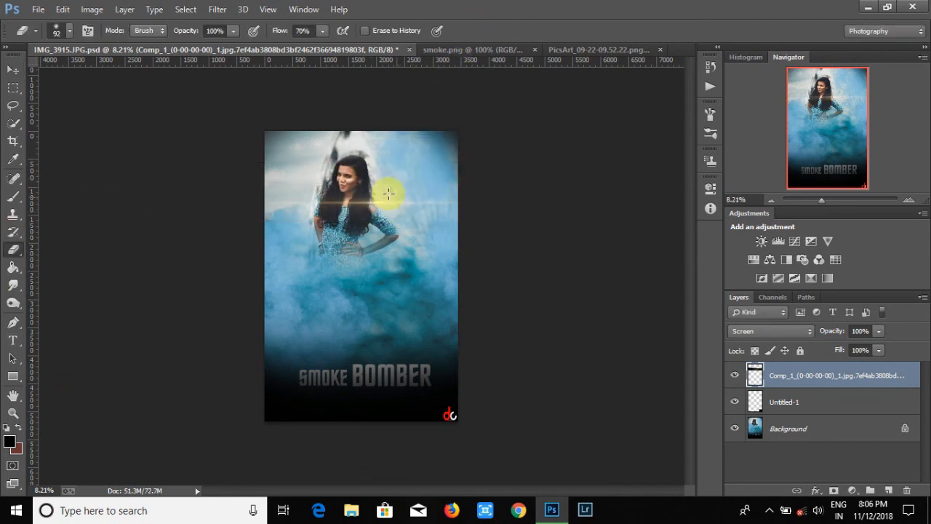
right_click(361, 173)
left_click(486, 204)
left_click(279, 162)
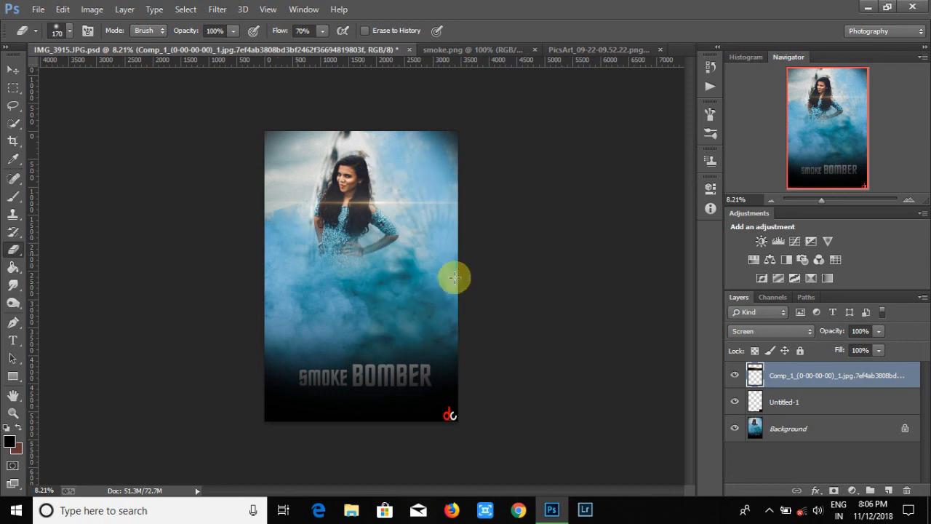
left_click(12, 71)
mouse_move(368, 195)
left_mouse_down()
mouse_move(369, 141)
mouse_move(379, 247)
left_mouse_up()
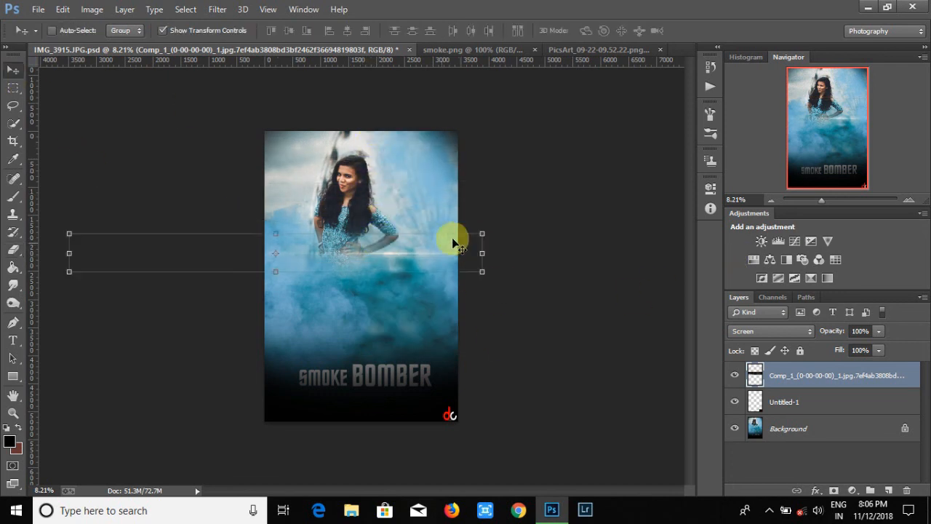
Flatten the image and convert its background into an editable layer
right_click(782, 401)
left_click(540, 413)
double_click(789, 375)
left_click(582, 158)
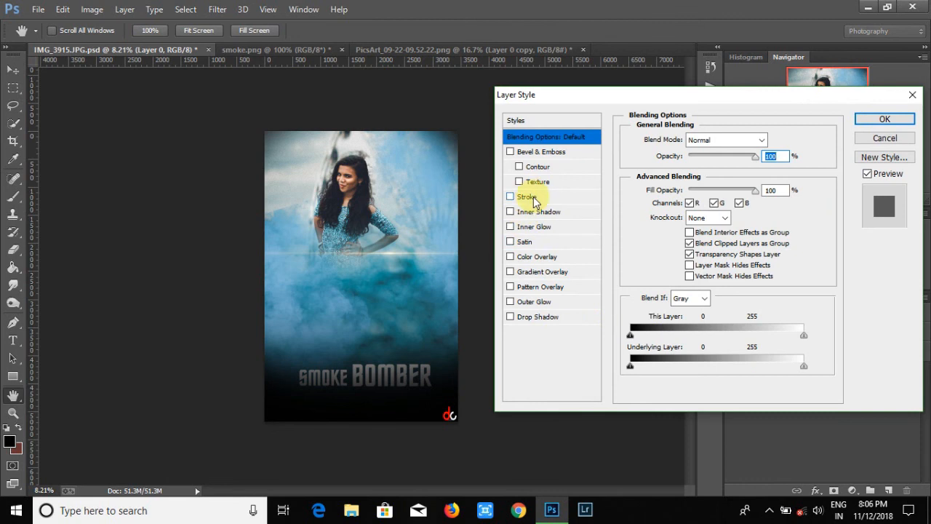
Add a 4 px light grey Stroke positioned inside the layer's edges
left_click(532, 197)
left_click(695, 155)
left_click(687, 180)
left_click(660, 233)
left_click(288, 211)
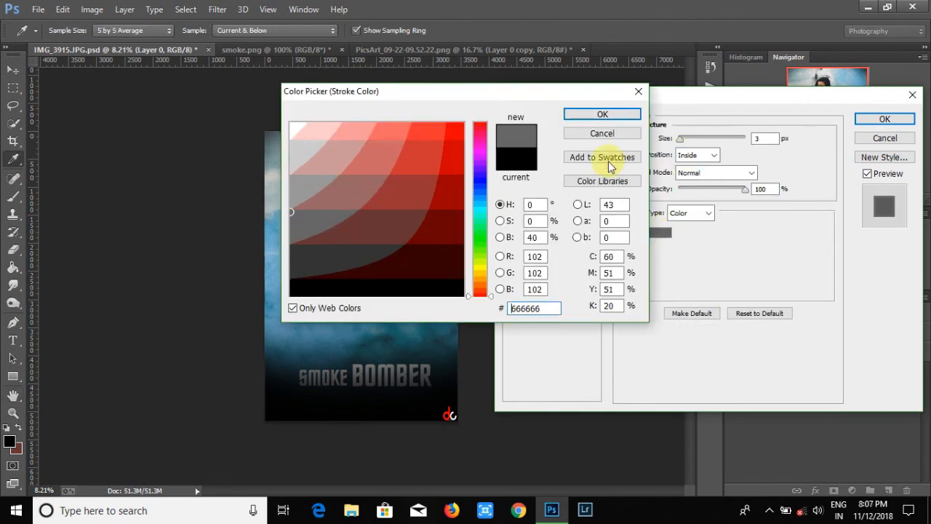
left_click(602, 114)
left_click_drag(684, 137, 685, 139)
left_click(660, 232)
left_click(288, 179)
left_click(603, 114)
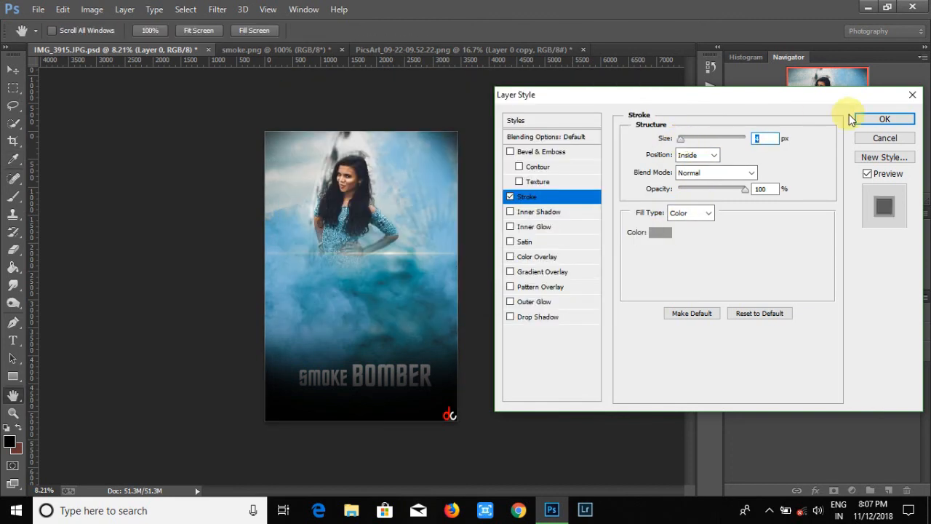
left_click(864, 119)
Flatten the image and save it as a JPEG named IMG_3915FF at maximum quality 12
right_click(811, 377)
left_click(585, 417)
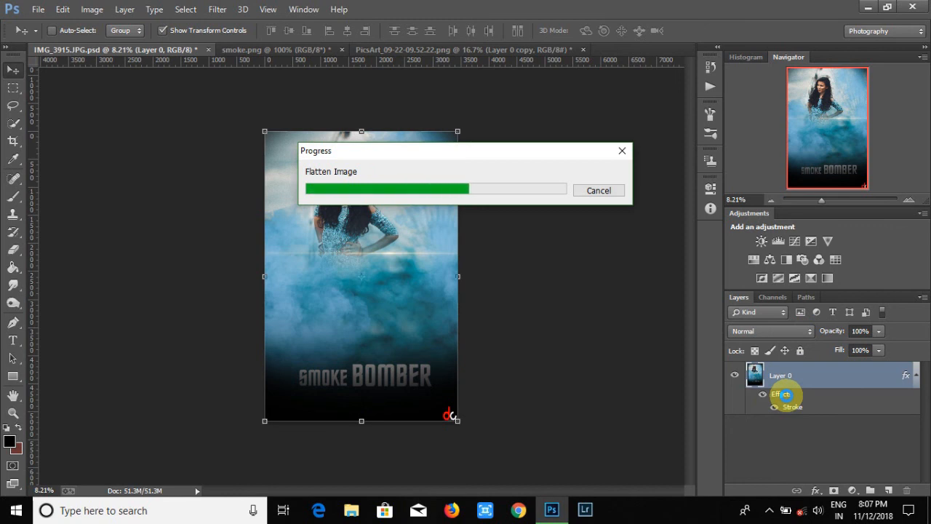
left_click(38, 9)
left_click(65, 134)
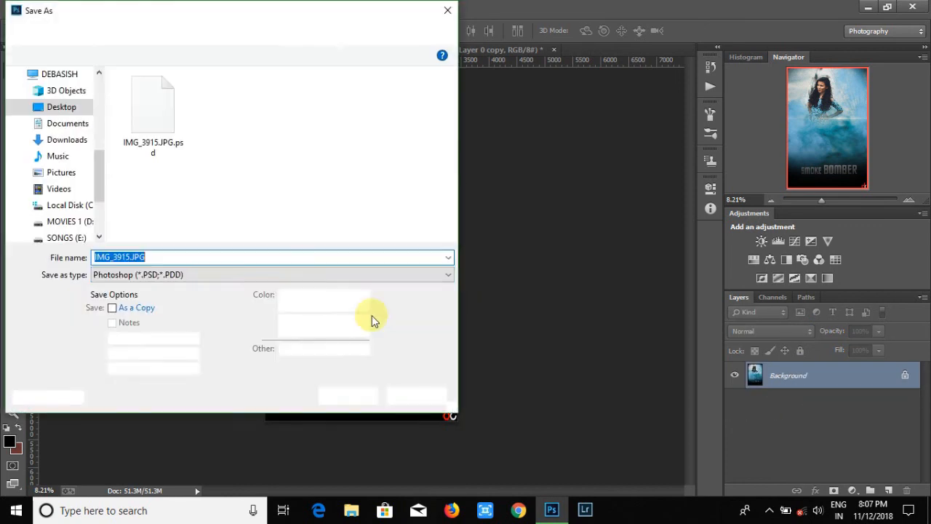
left_click(240, 274)
left_click(214, 388)
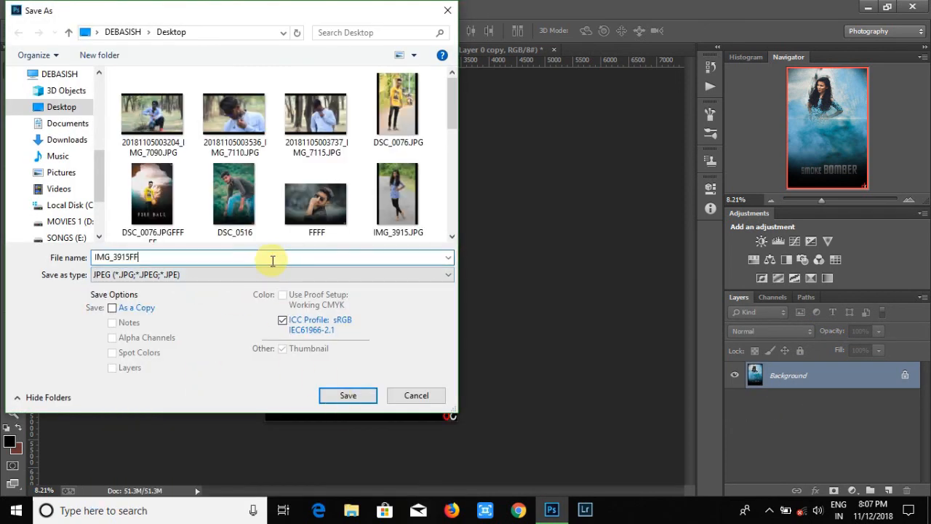
left_click(353, 399)
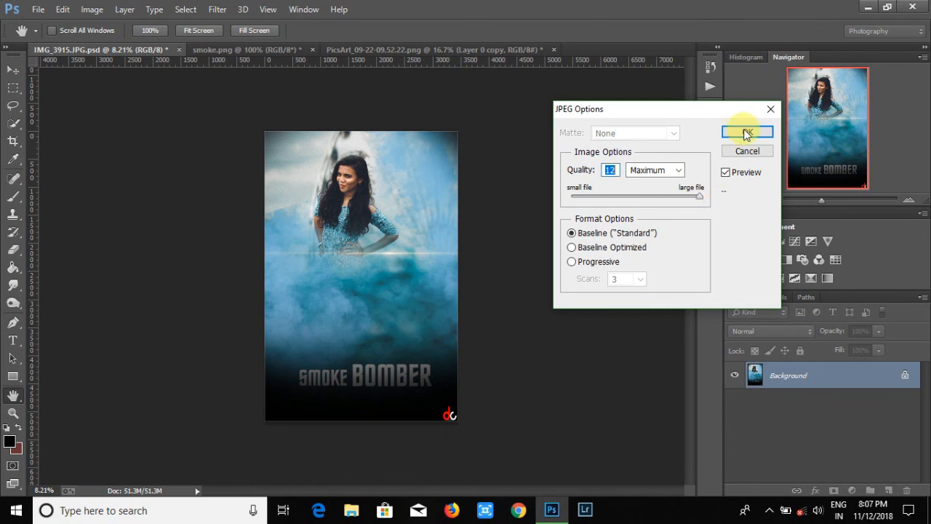
left_click(746, 134)
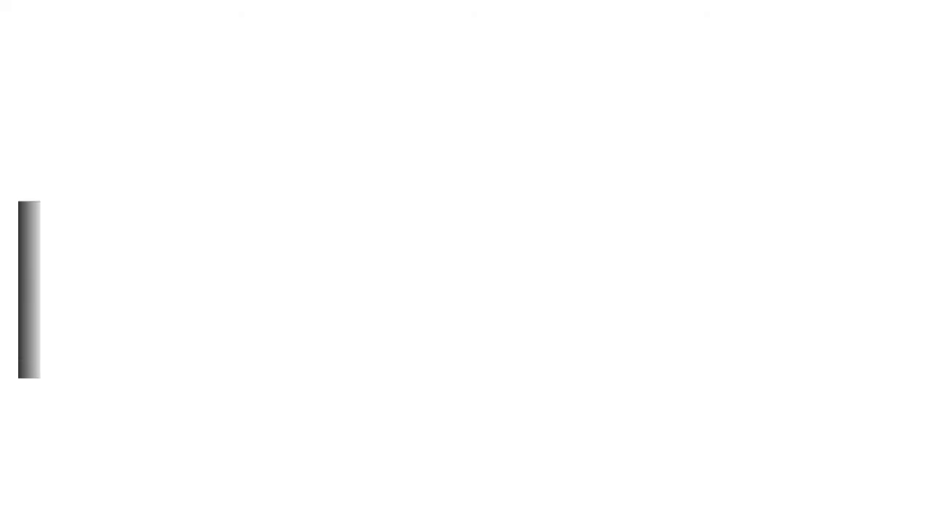